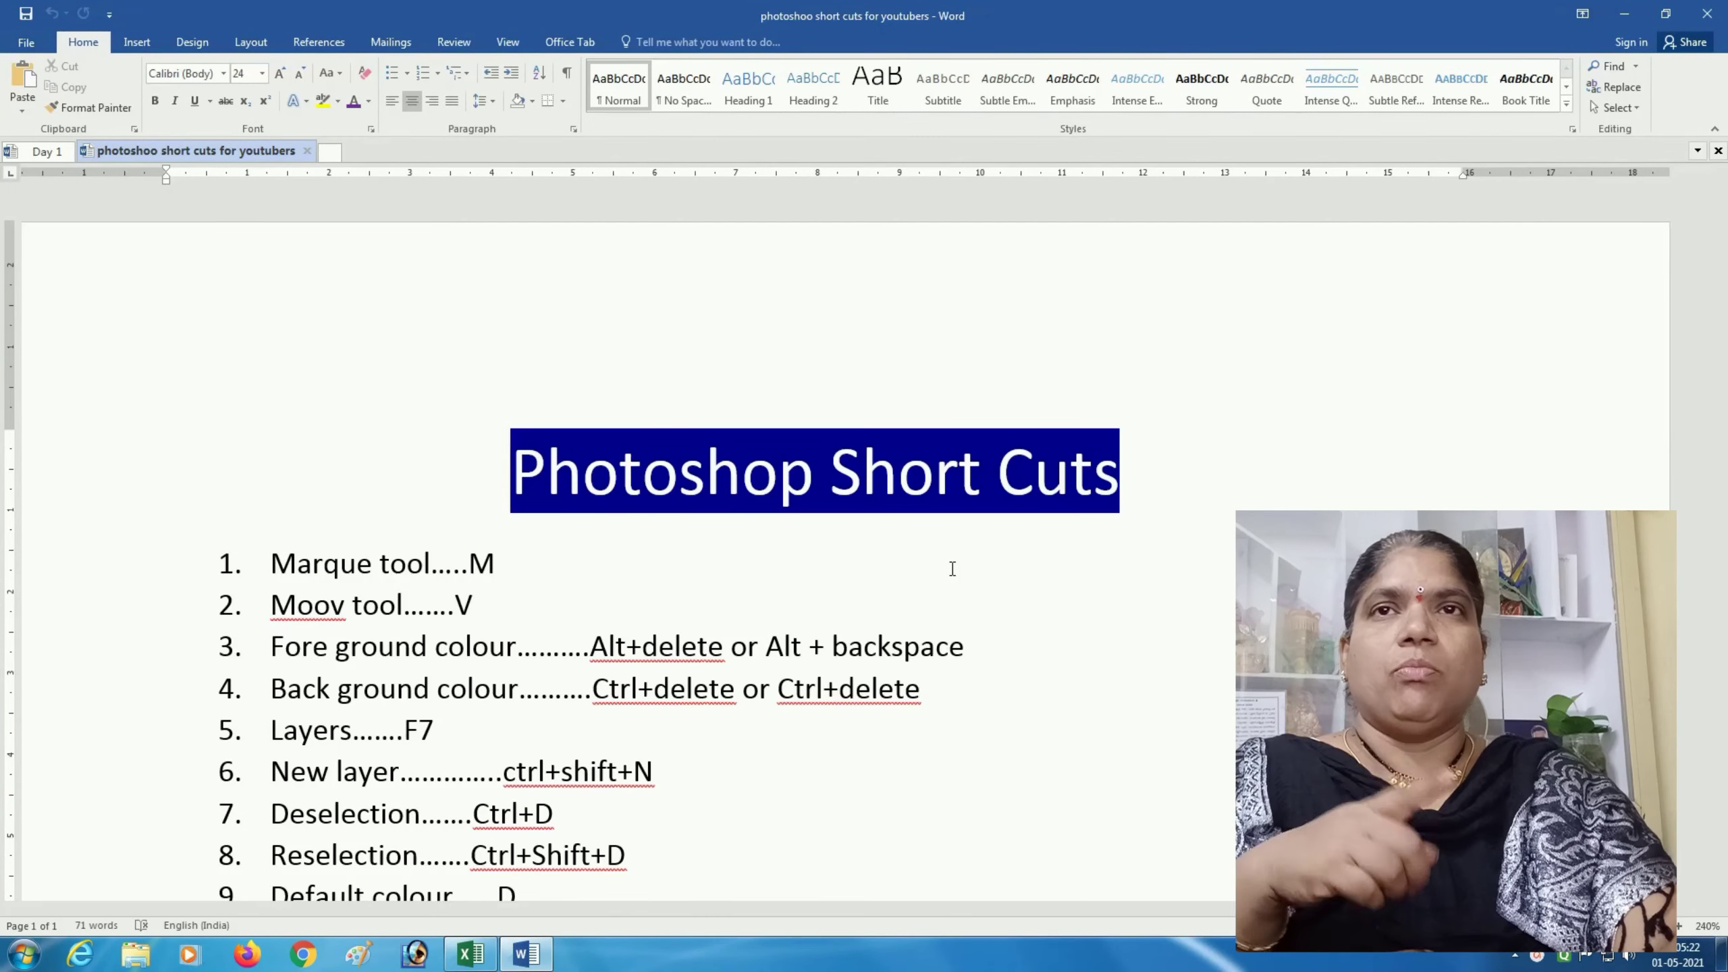
# Highlight the Marquee tool and Move tool lines in the tutorial notes
pyautogui.scroll(-3, 616, 554)
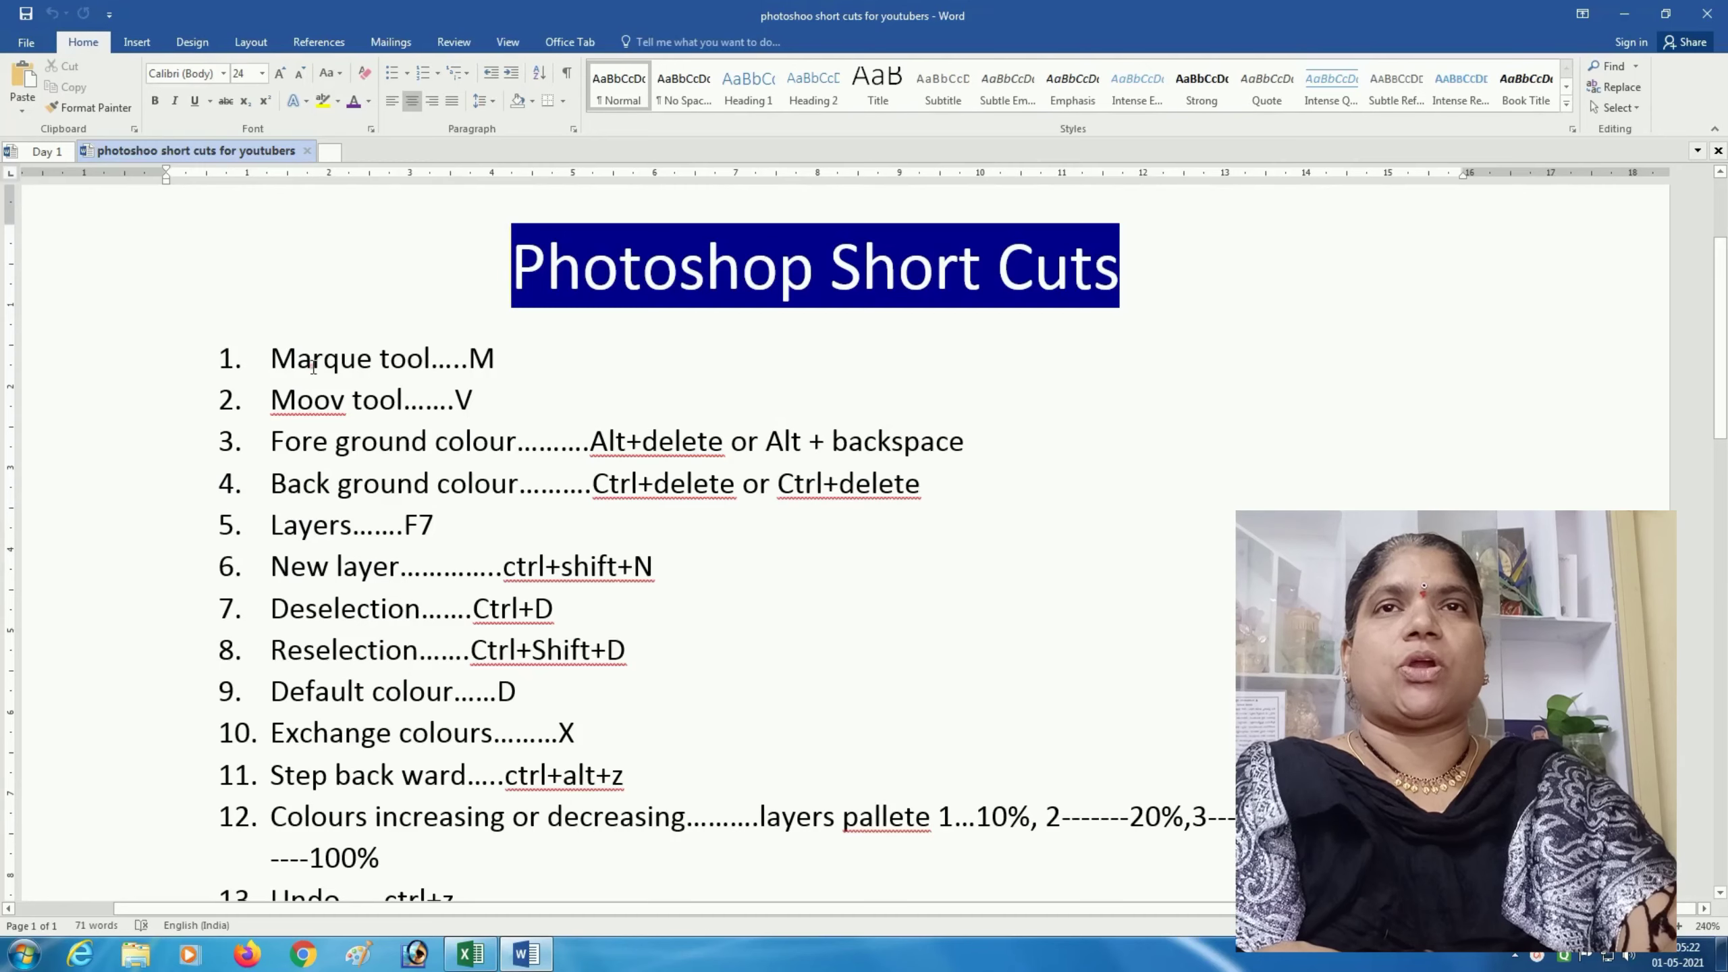
pyautogui.moveTo(314, 368); pyautogui.dragTo(473, 373)
pyautogui.click(519, 368)
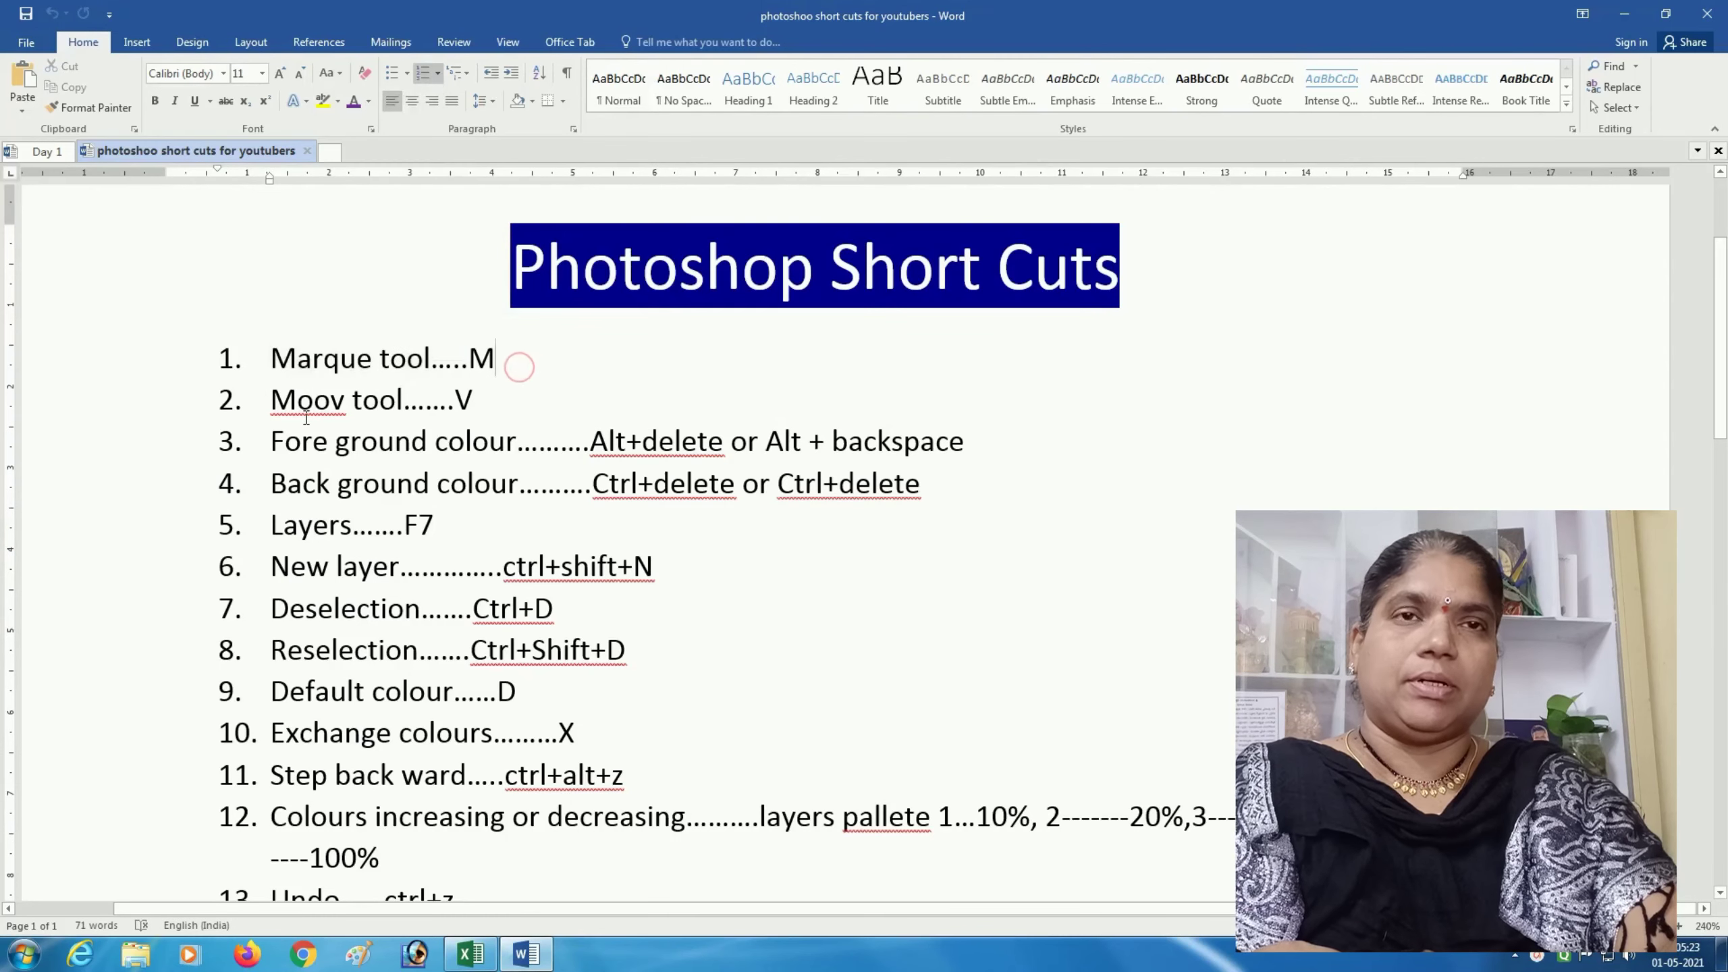
pyautogui.tripleClick(307, 415)
pyautogui.click(954, 507)
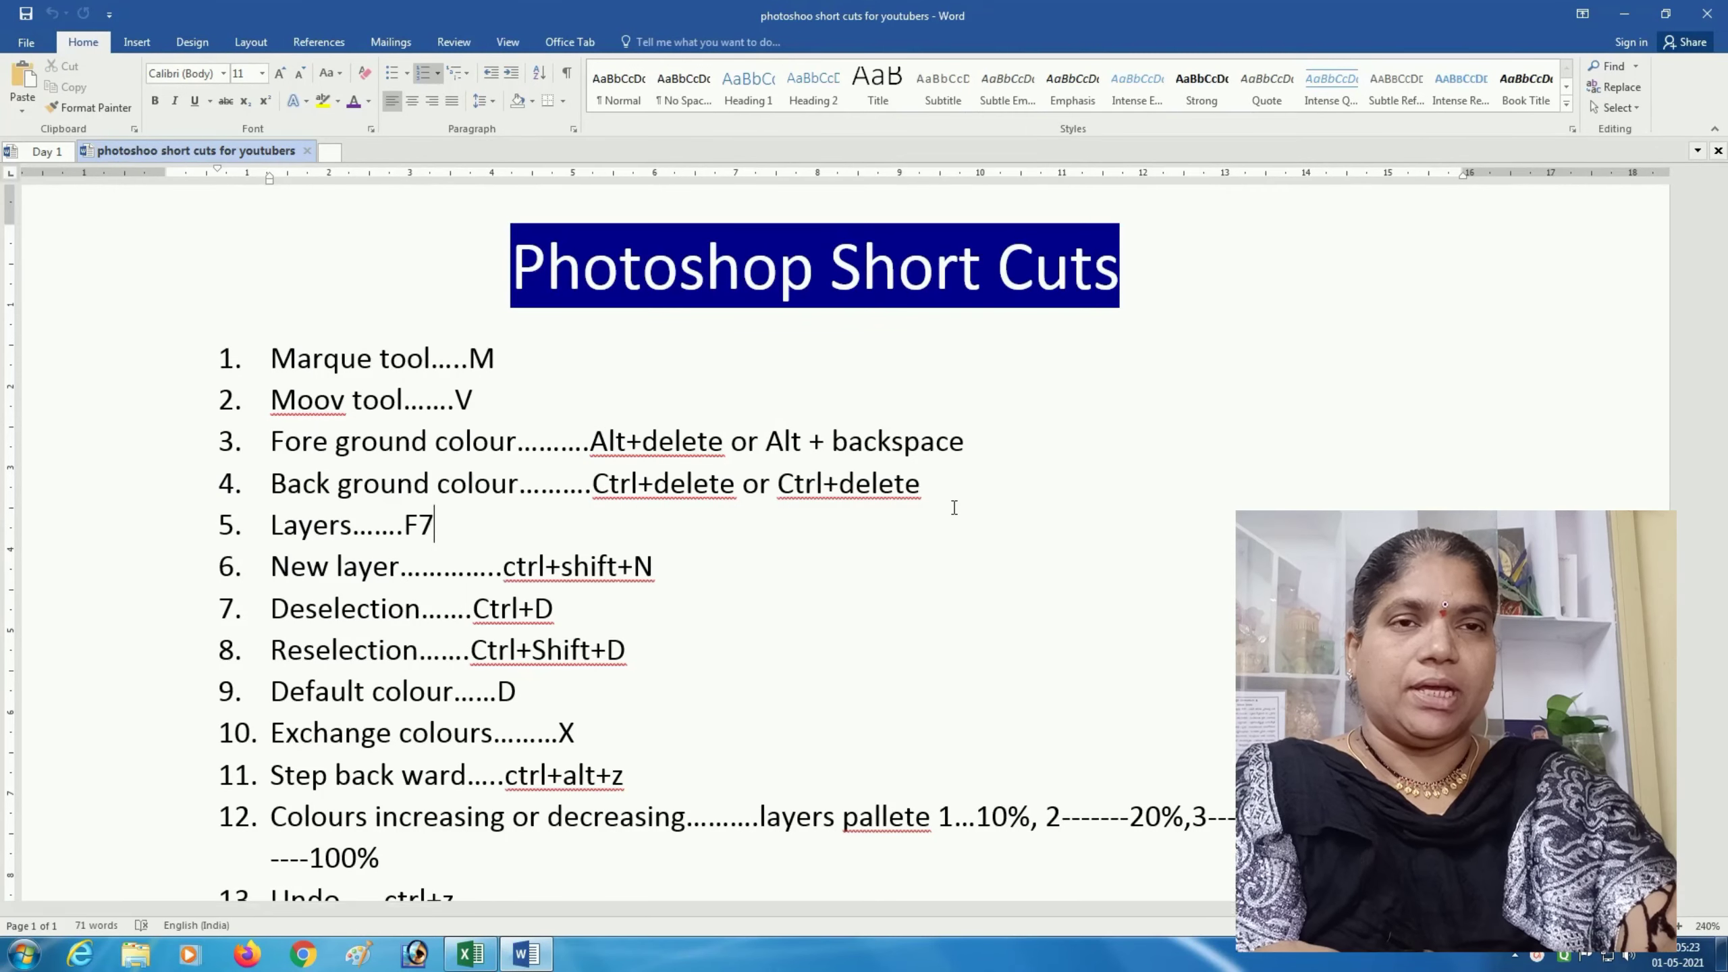
# Scroll down and highlight the Transform and Duplicate layer shortcut lines
pyautogui.scroll(-3, 527, 647)
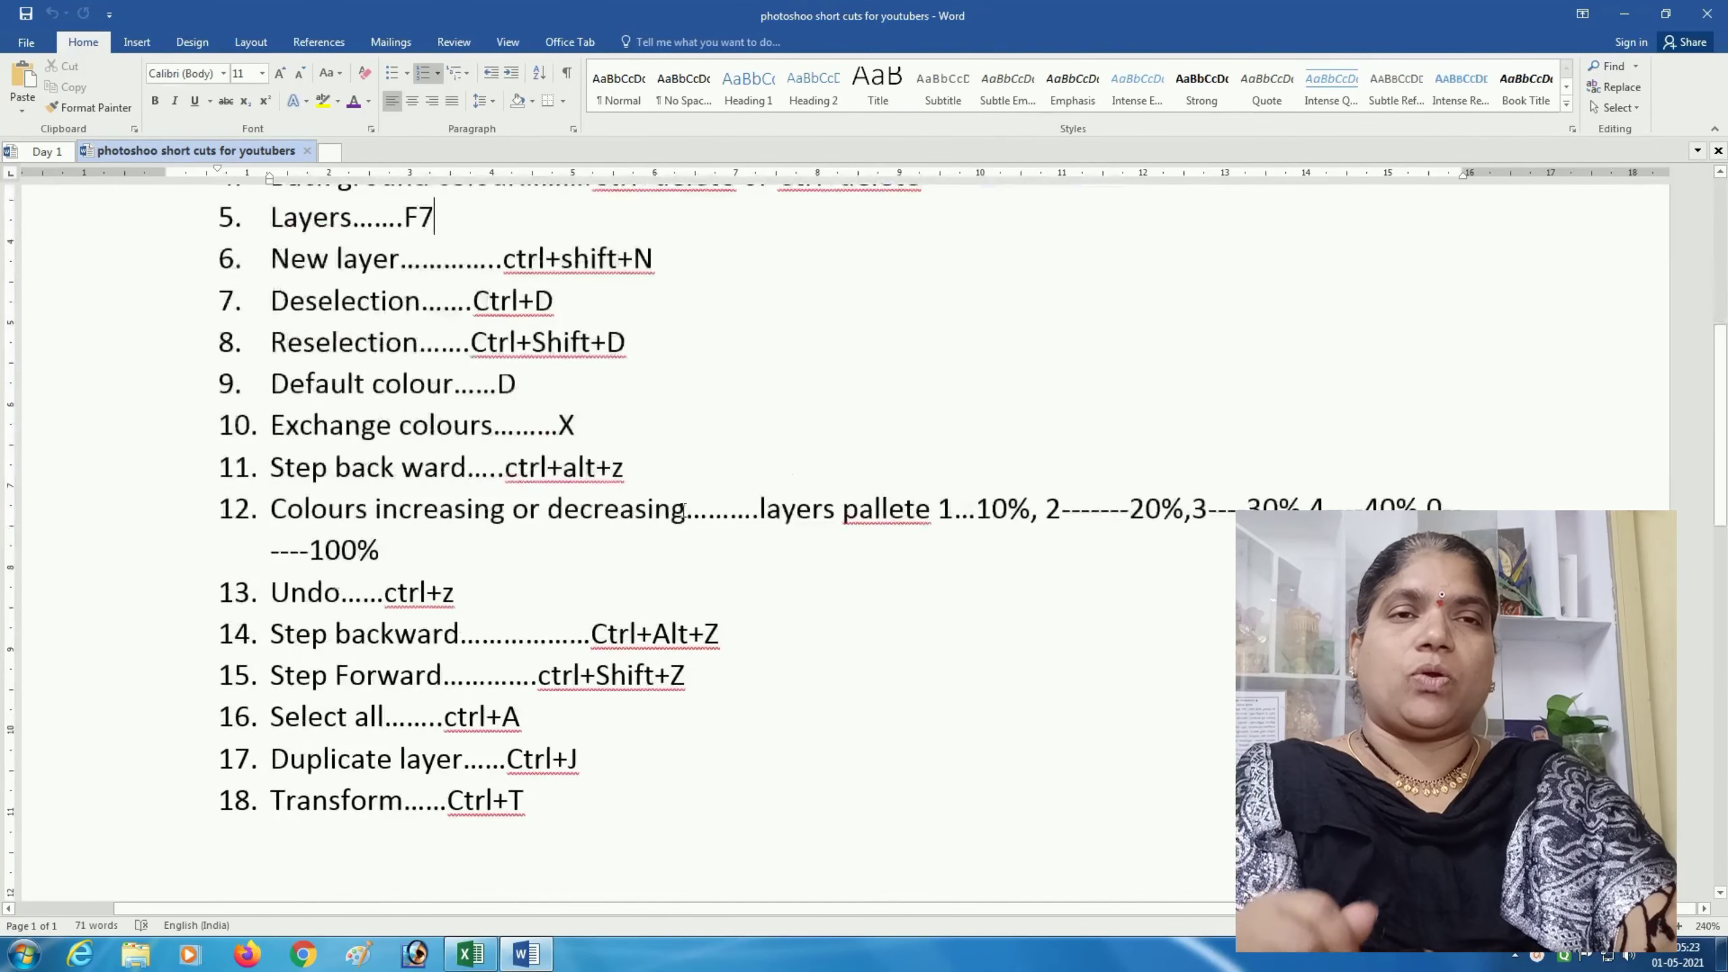
pyautogui.scroll(-1, 538, 715)
pyautogui.click(339, 715)
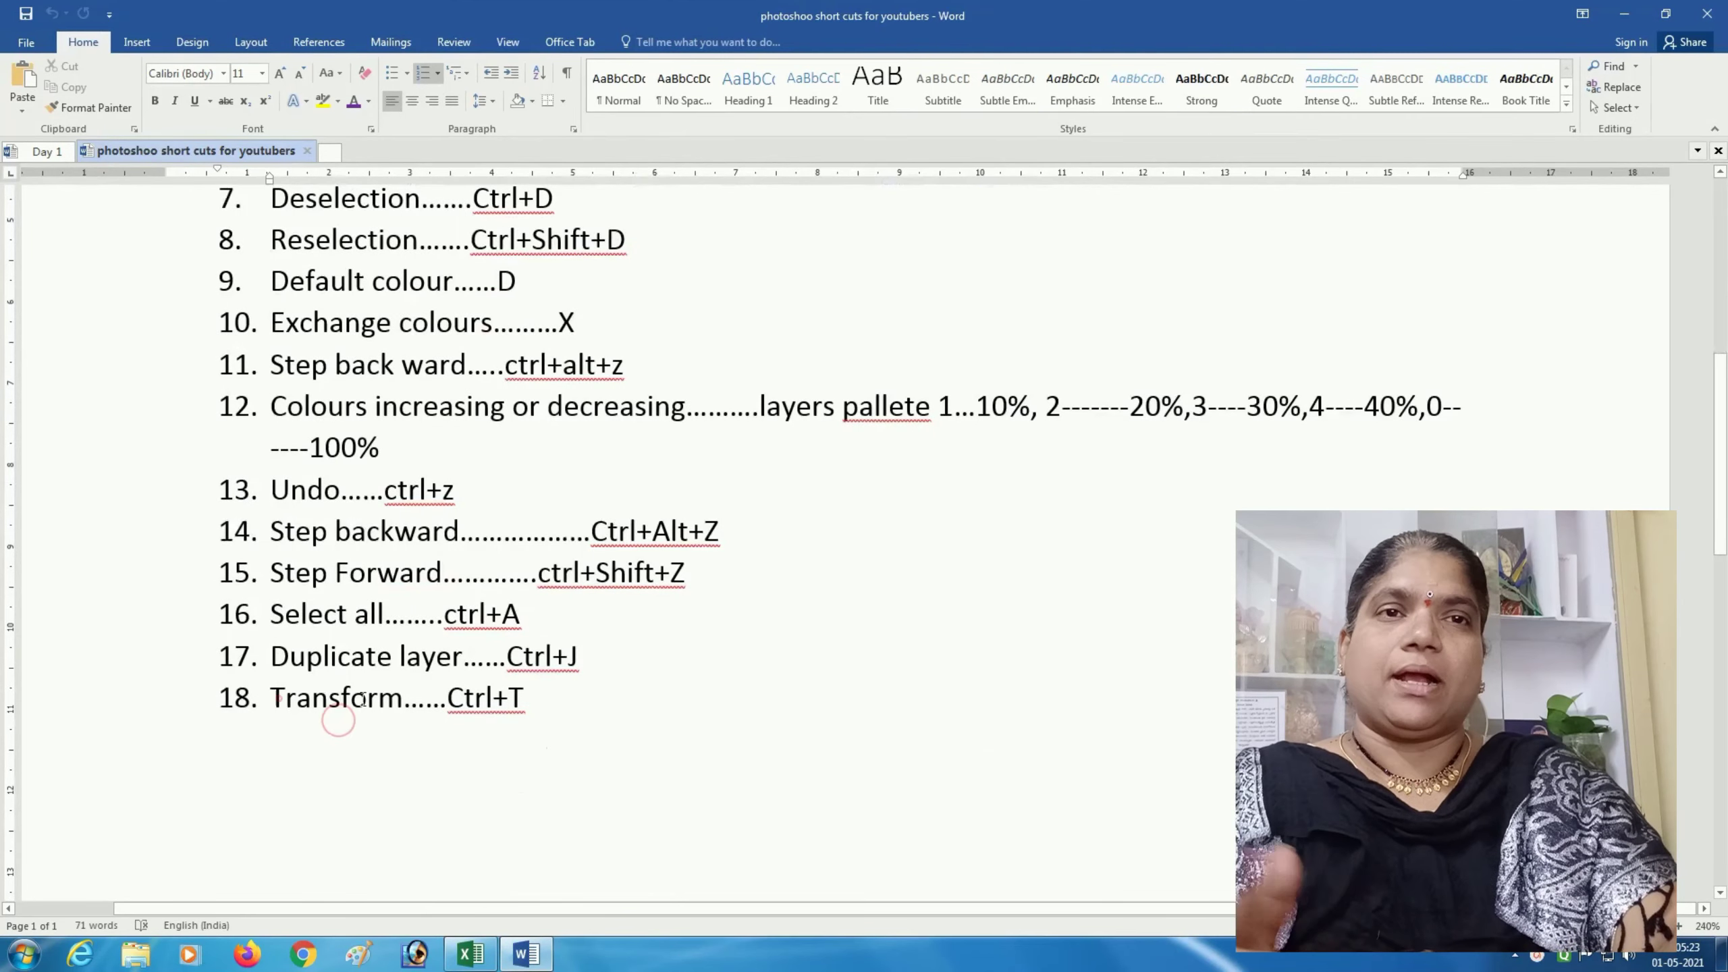
pyautogui.moveTo(272, 698); pyautogui.dragTo(573, 727)
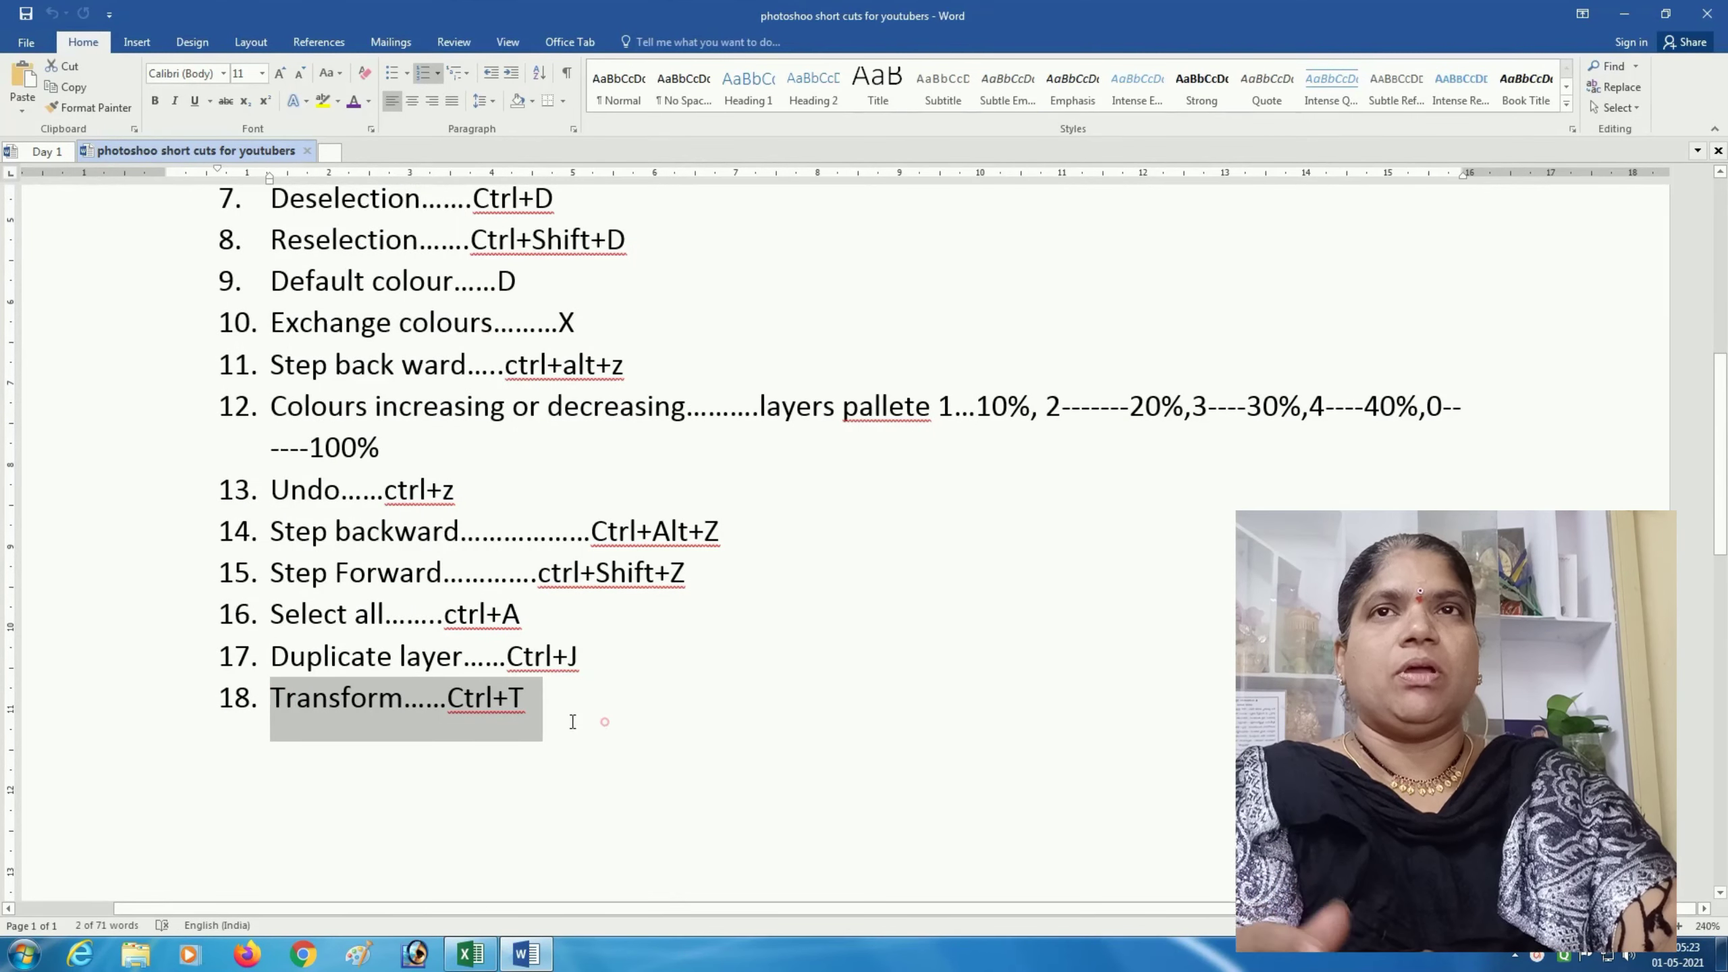
pyautogui.click(604, 722)
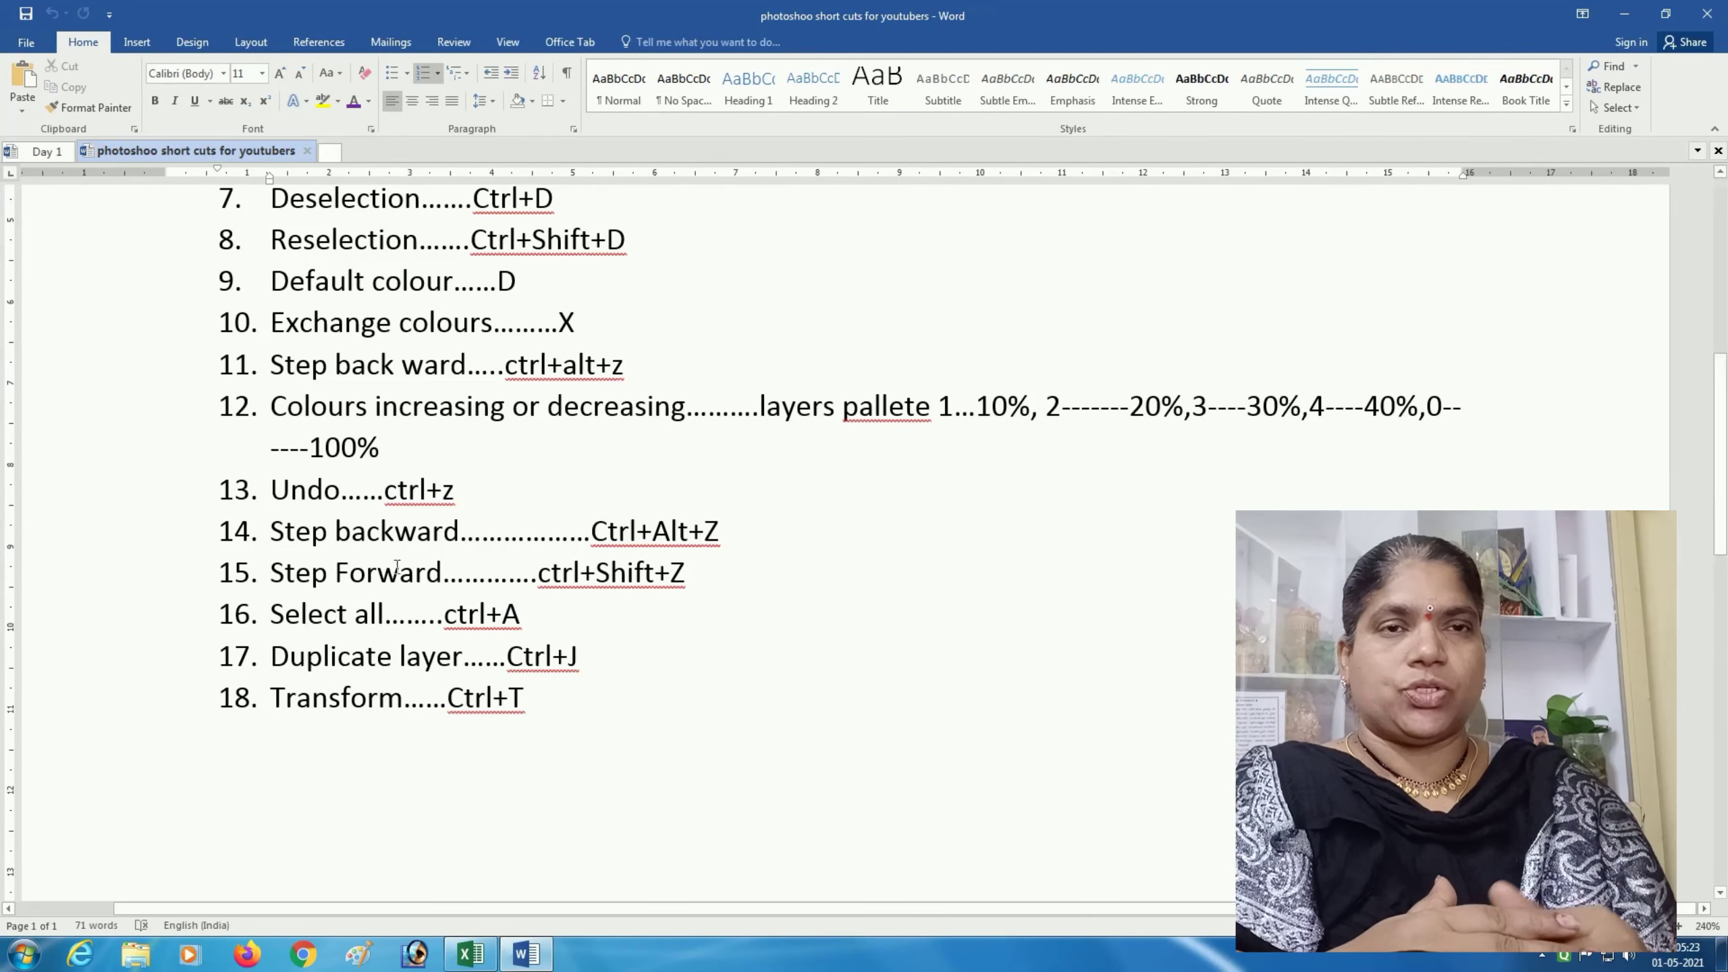
pyautogui.moveTo(270, 657); pyautogui.dragTo(580, 670)
pyautogui.click(637, 741)
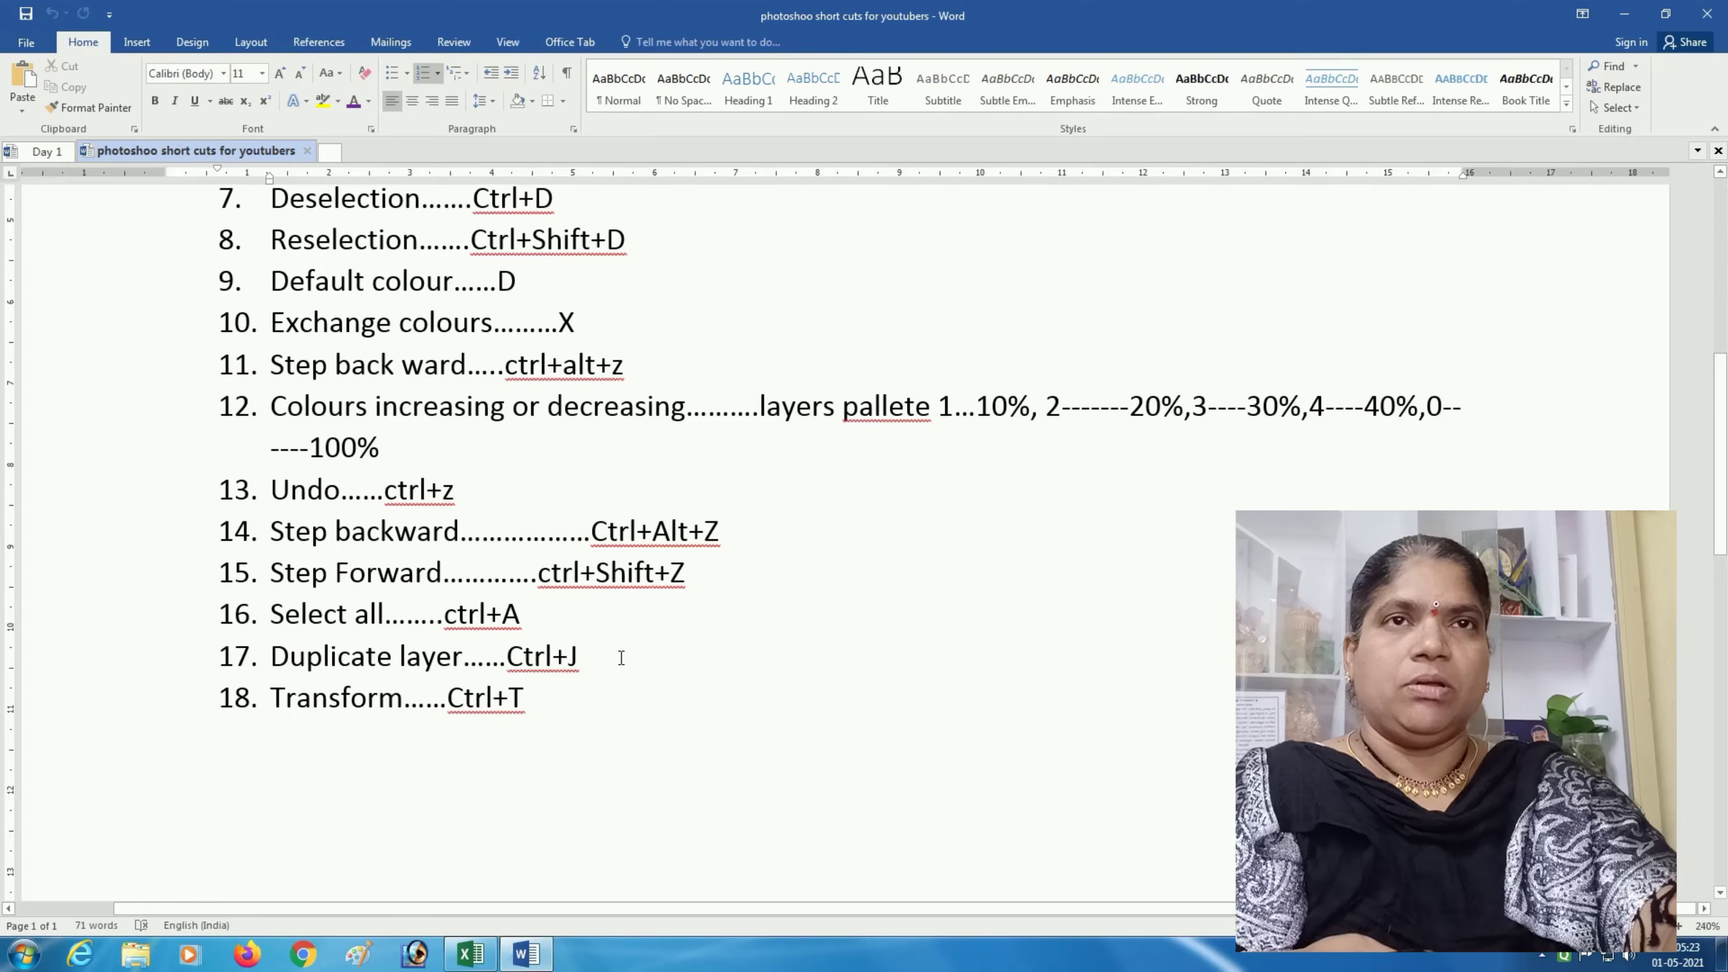
pyautogui.press('alt')
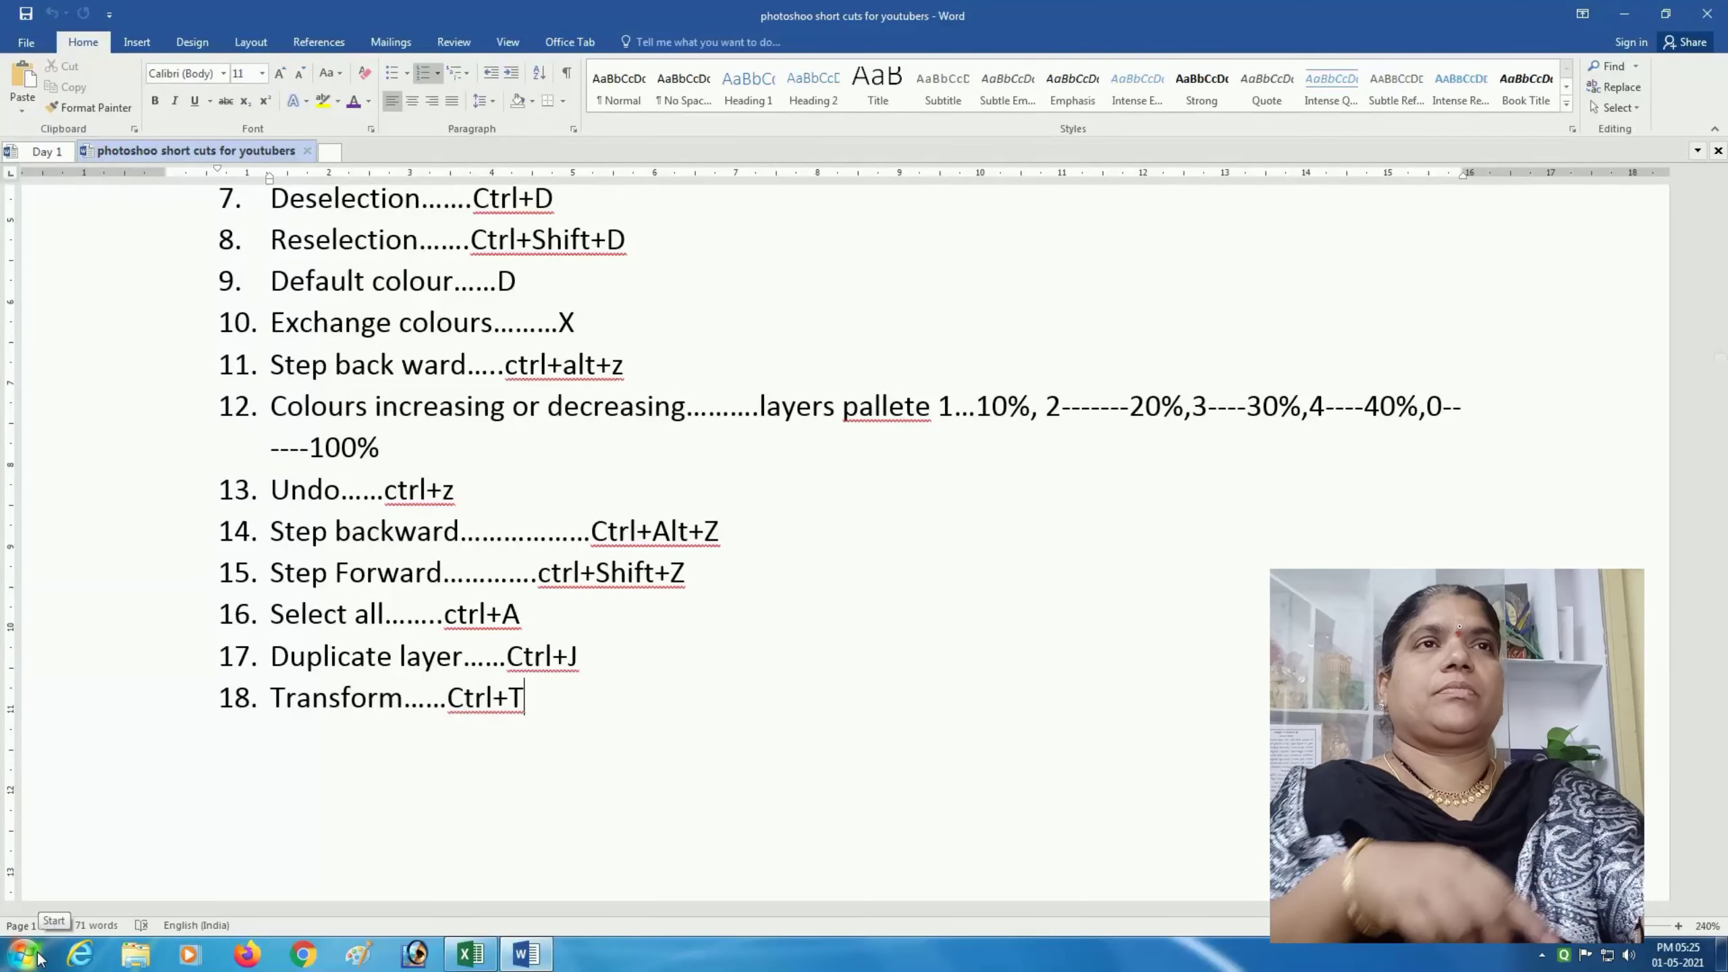
# Launch Adobe Photoshop 7.0 from the Start menu's All Programs list
pyautogui.click(39, 959)
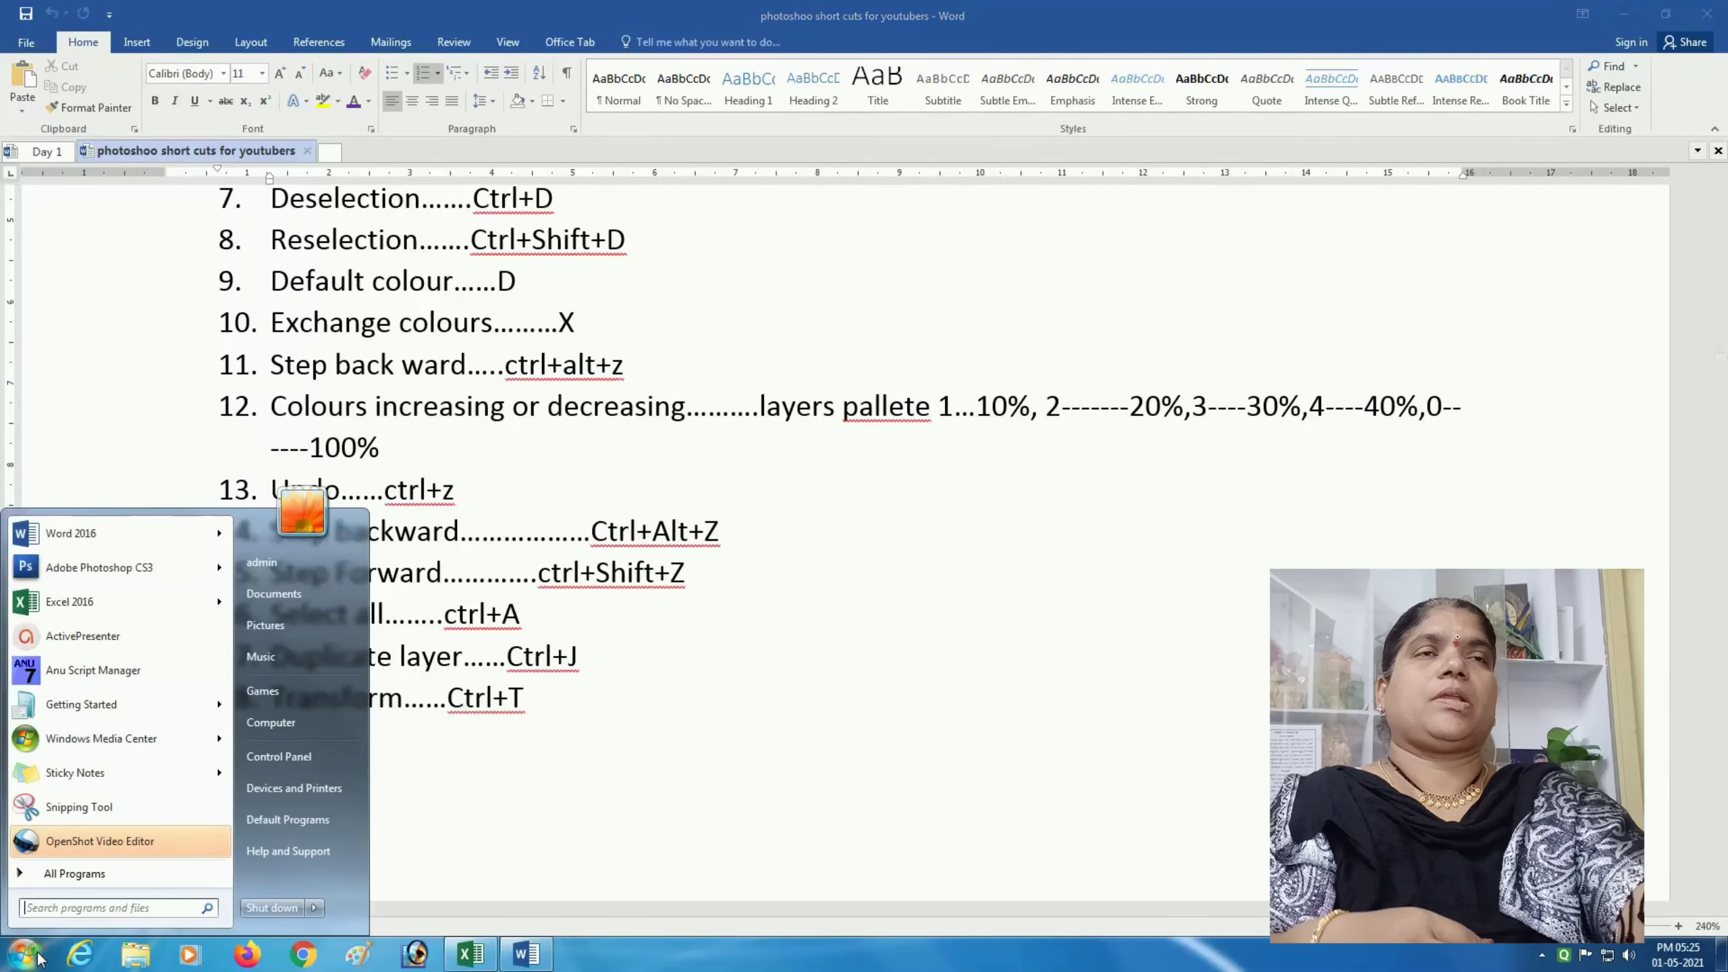
pyautogui.click(69, 874)
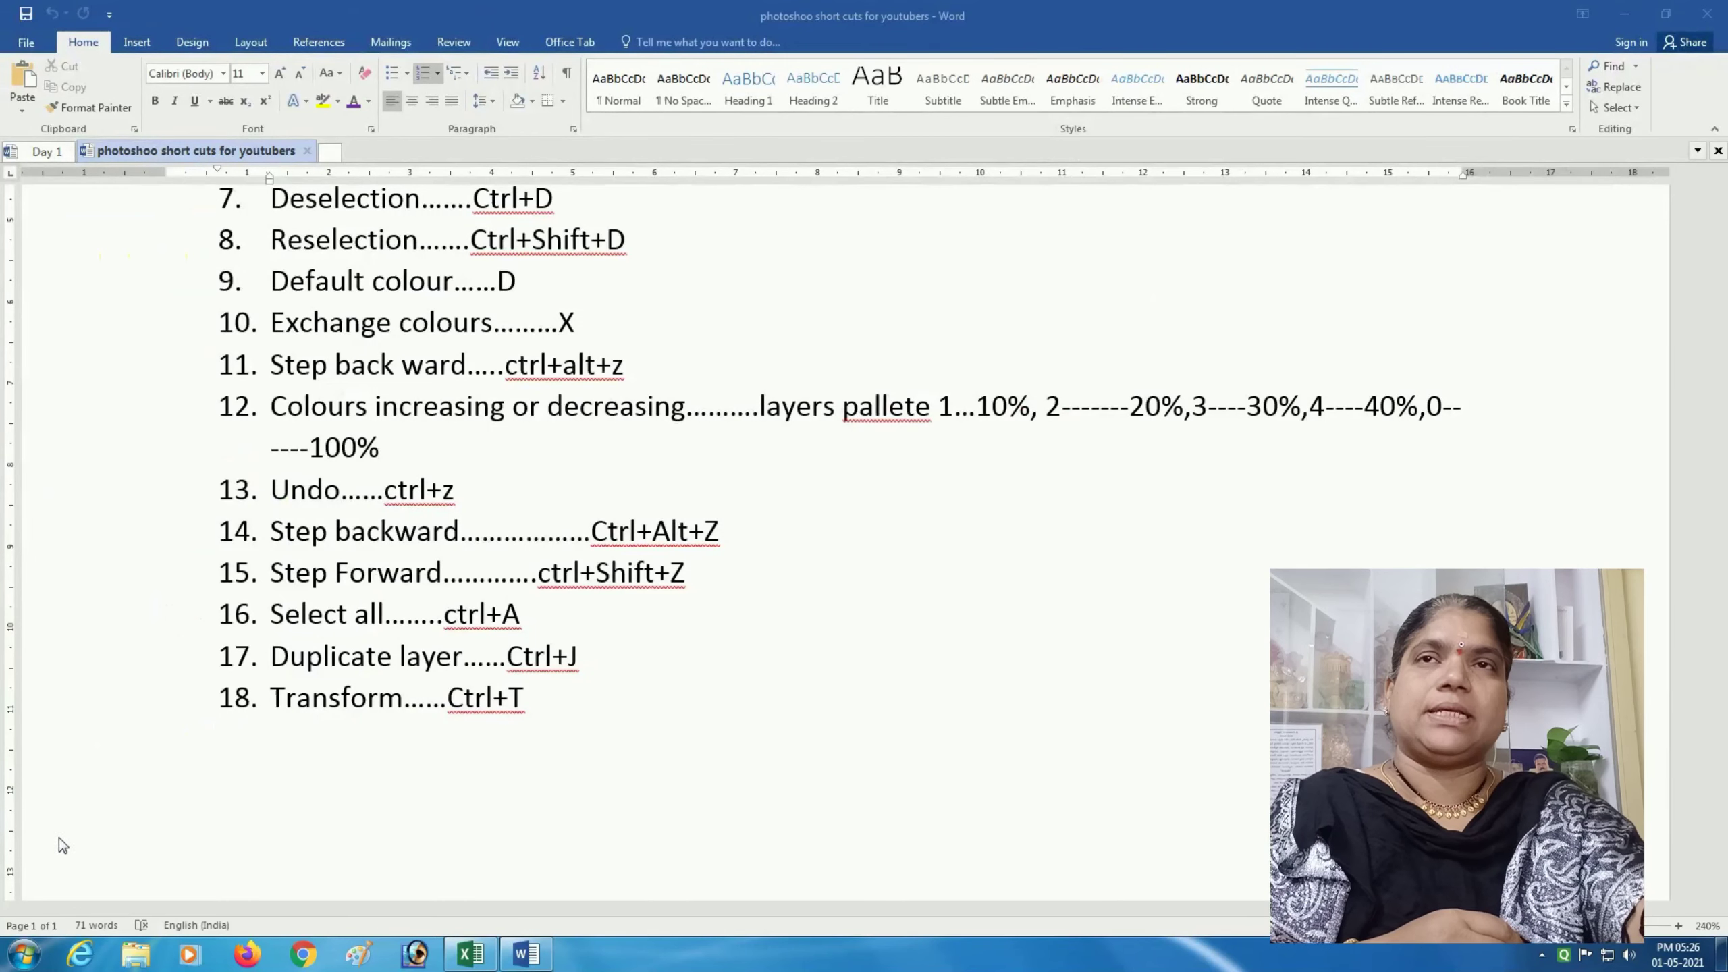
pyautogui.click(22, 956)
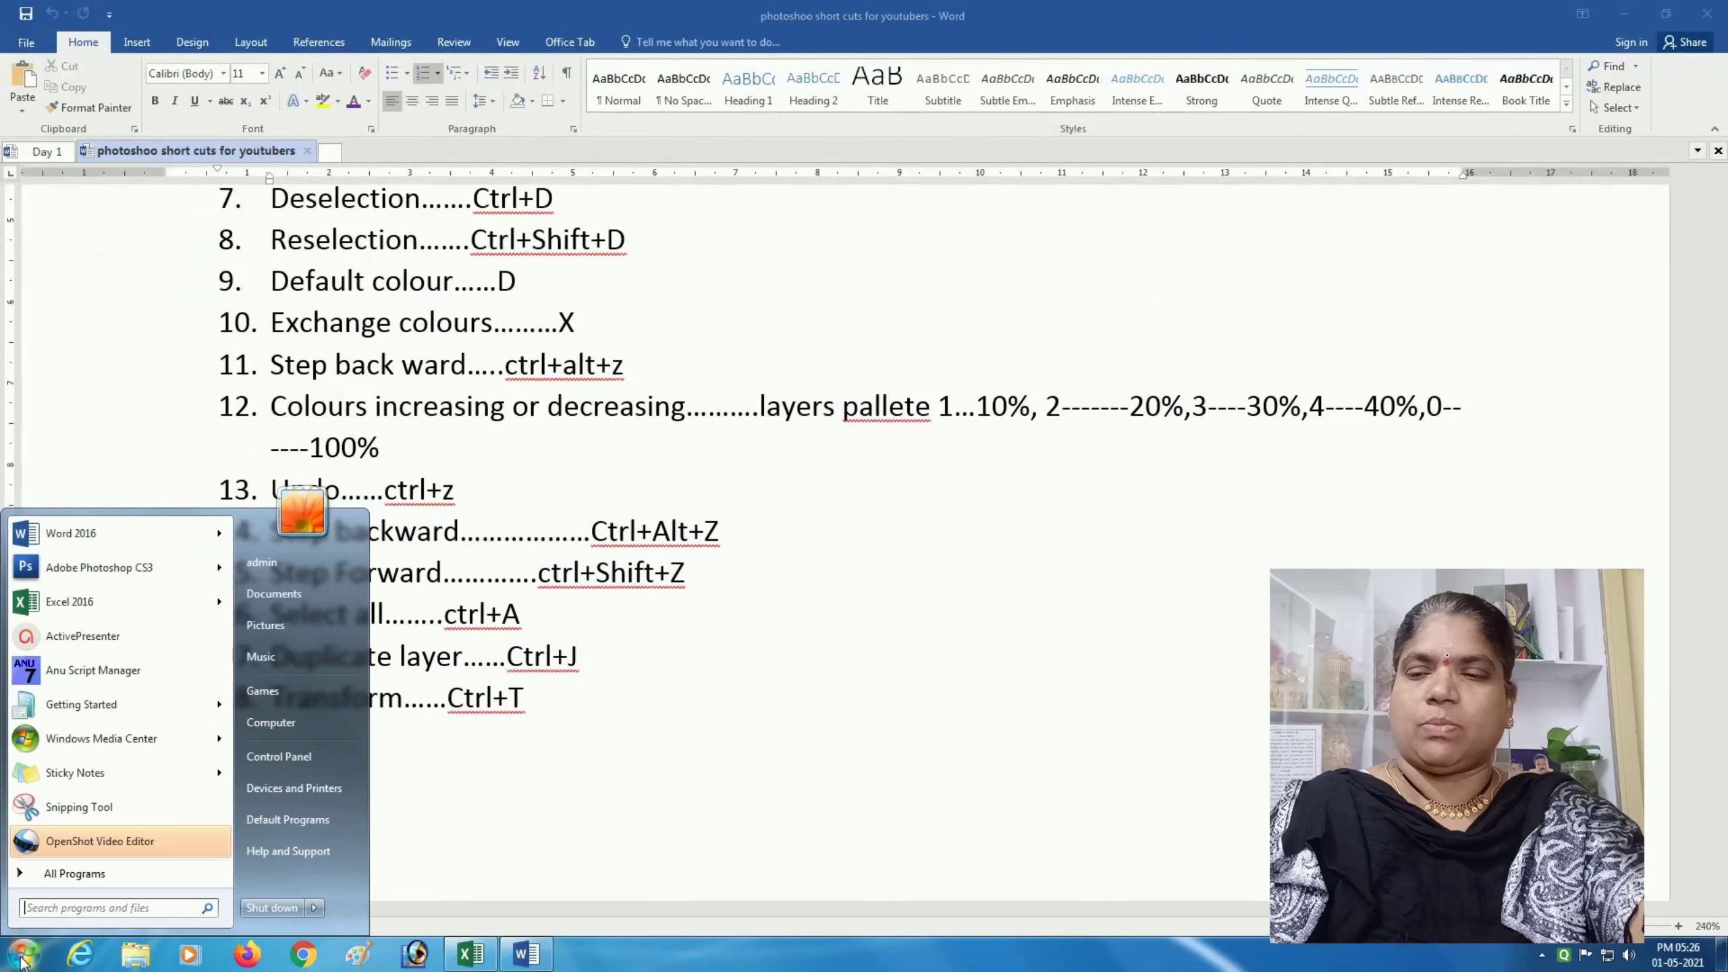
pyautogui.click(48, 876)
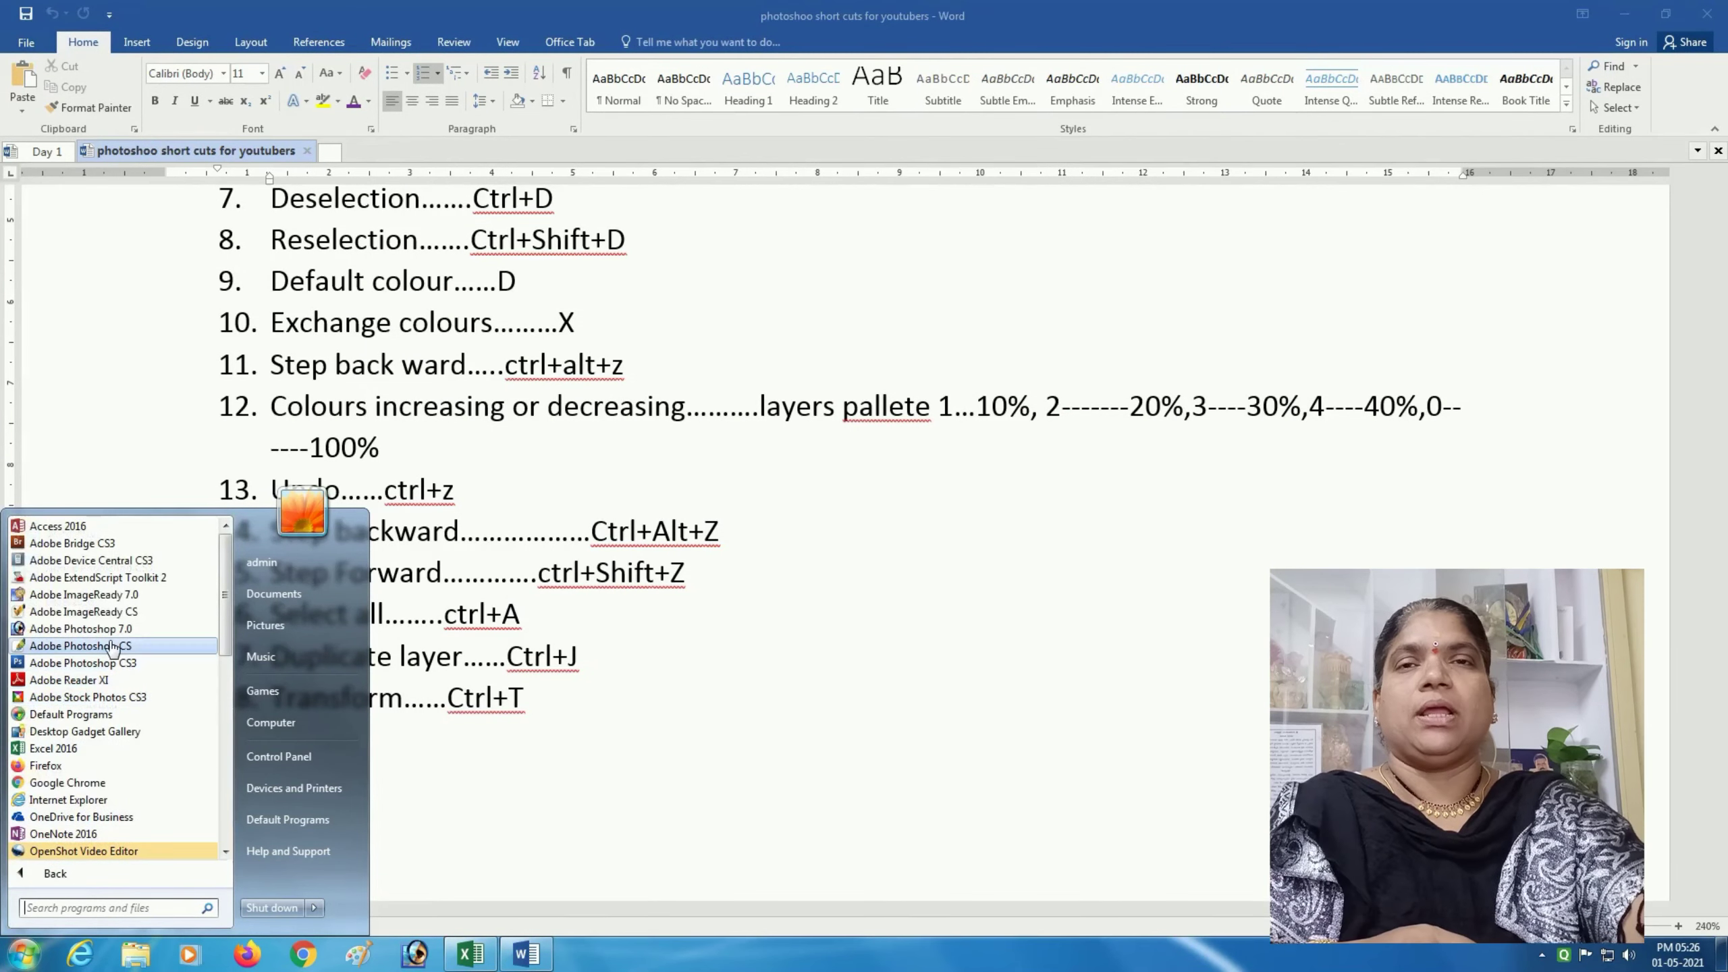
pyautogui.click(107, 633)
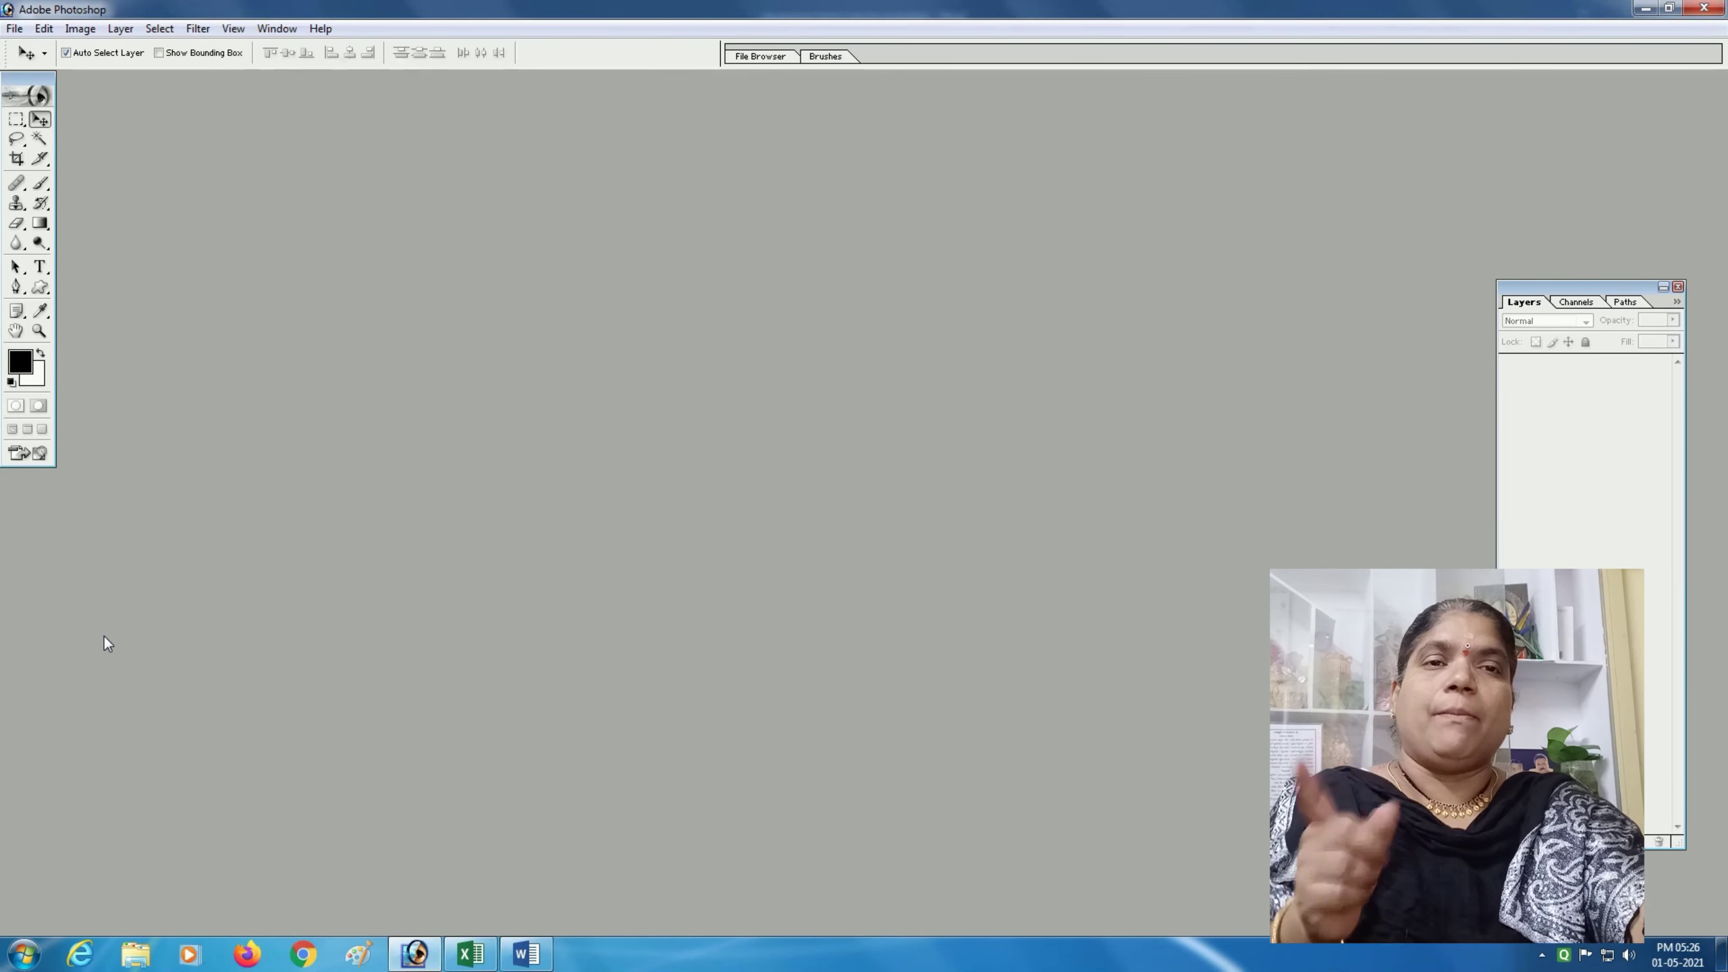
# Create a new white 8 x 10 inch, 300 ppi RGB document and centre its window
pyautogui.click(14, 28)
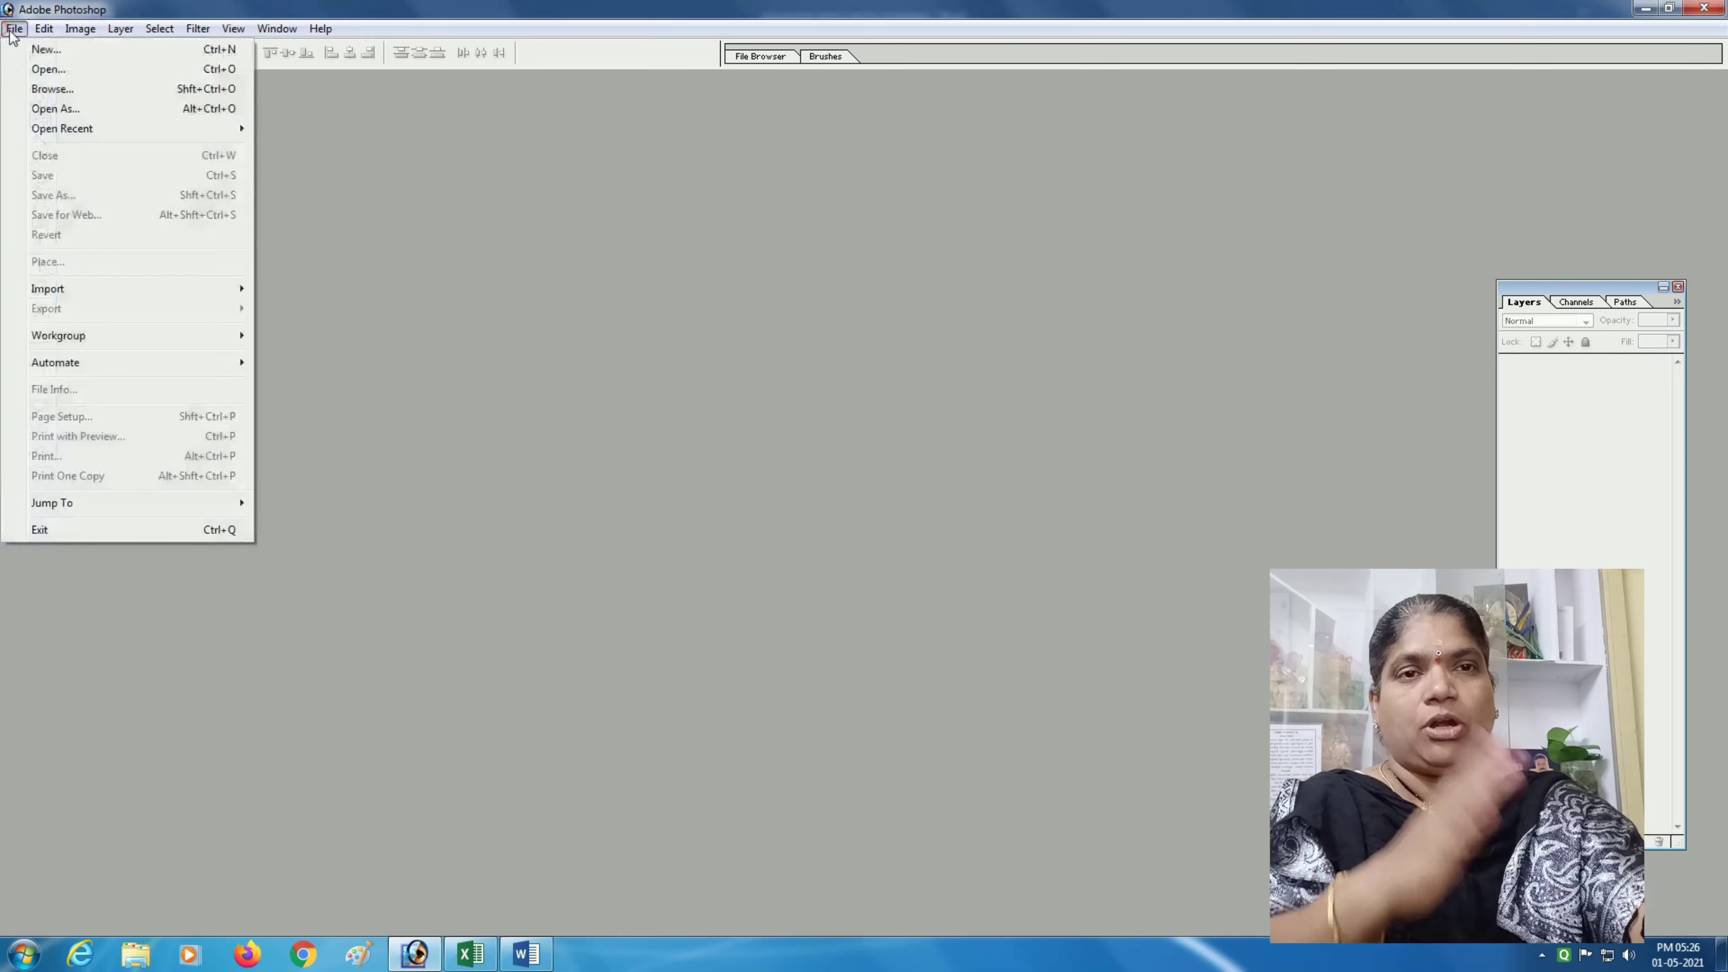
pyautogui.click(55, 52)
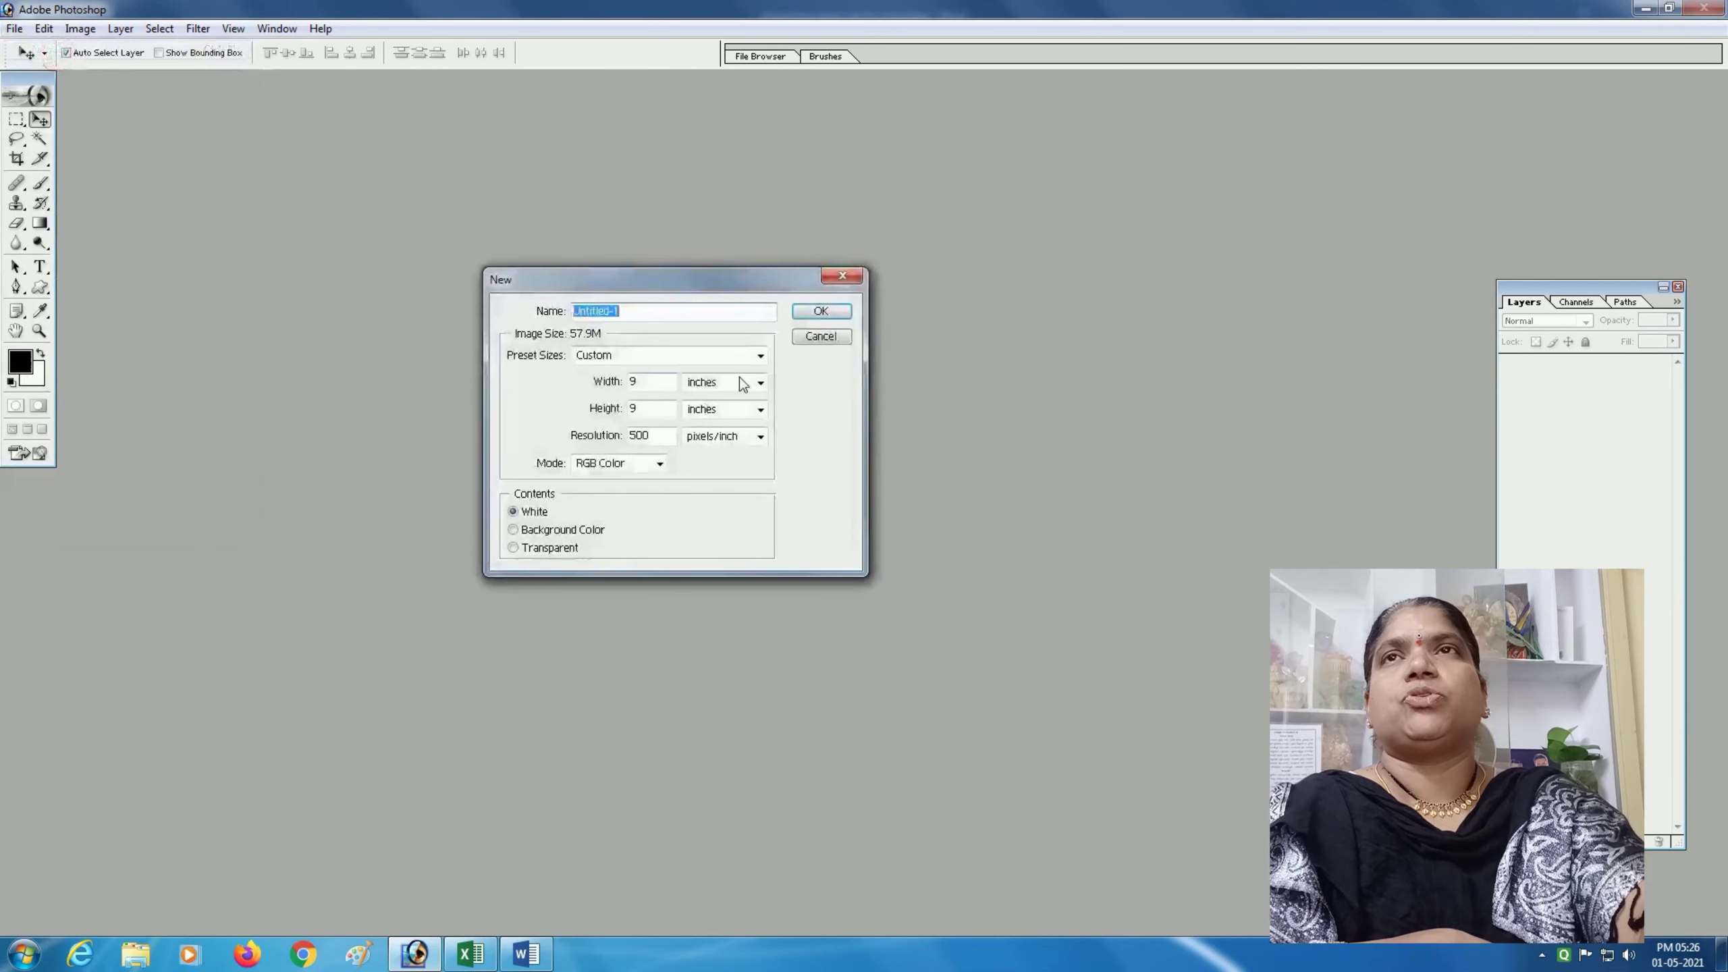
pyautogui.click(761, 358)
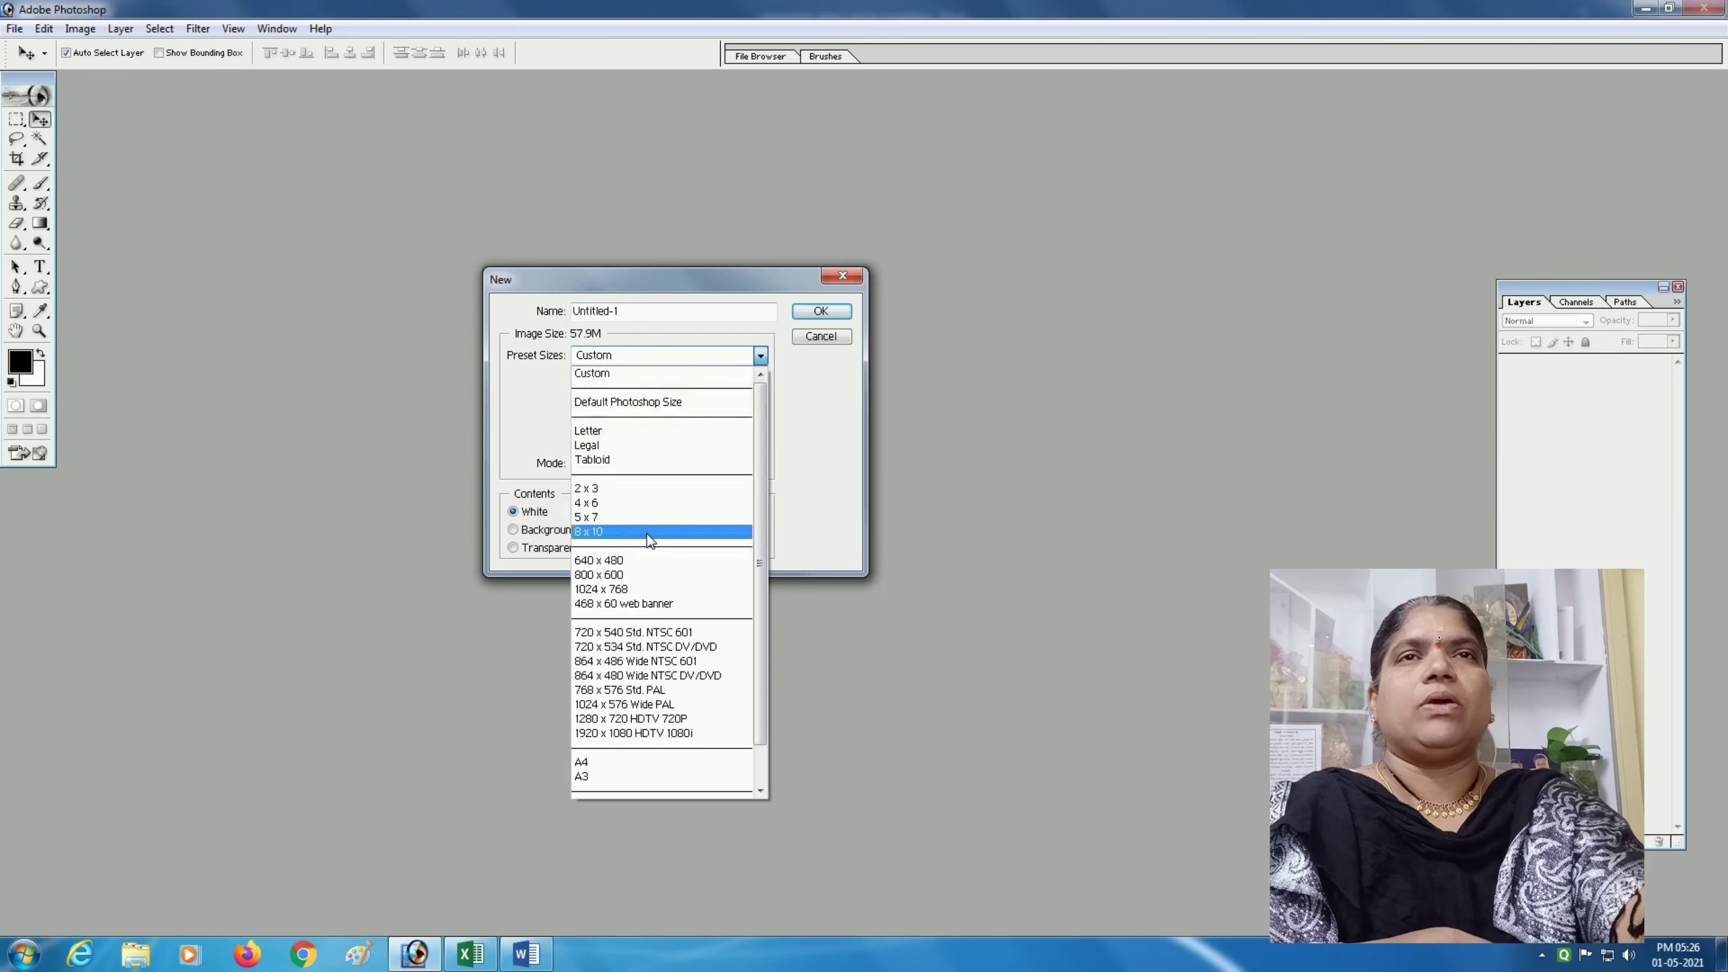
pyautogui.click(649, 533)
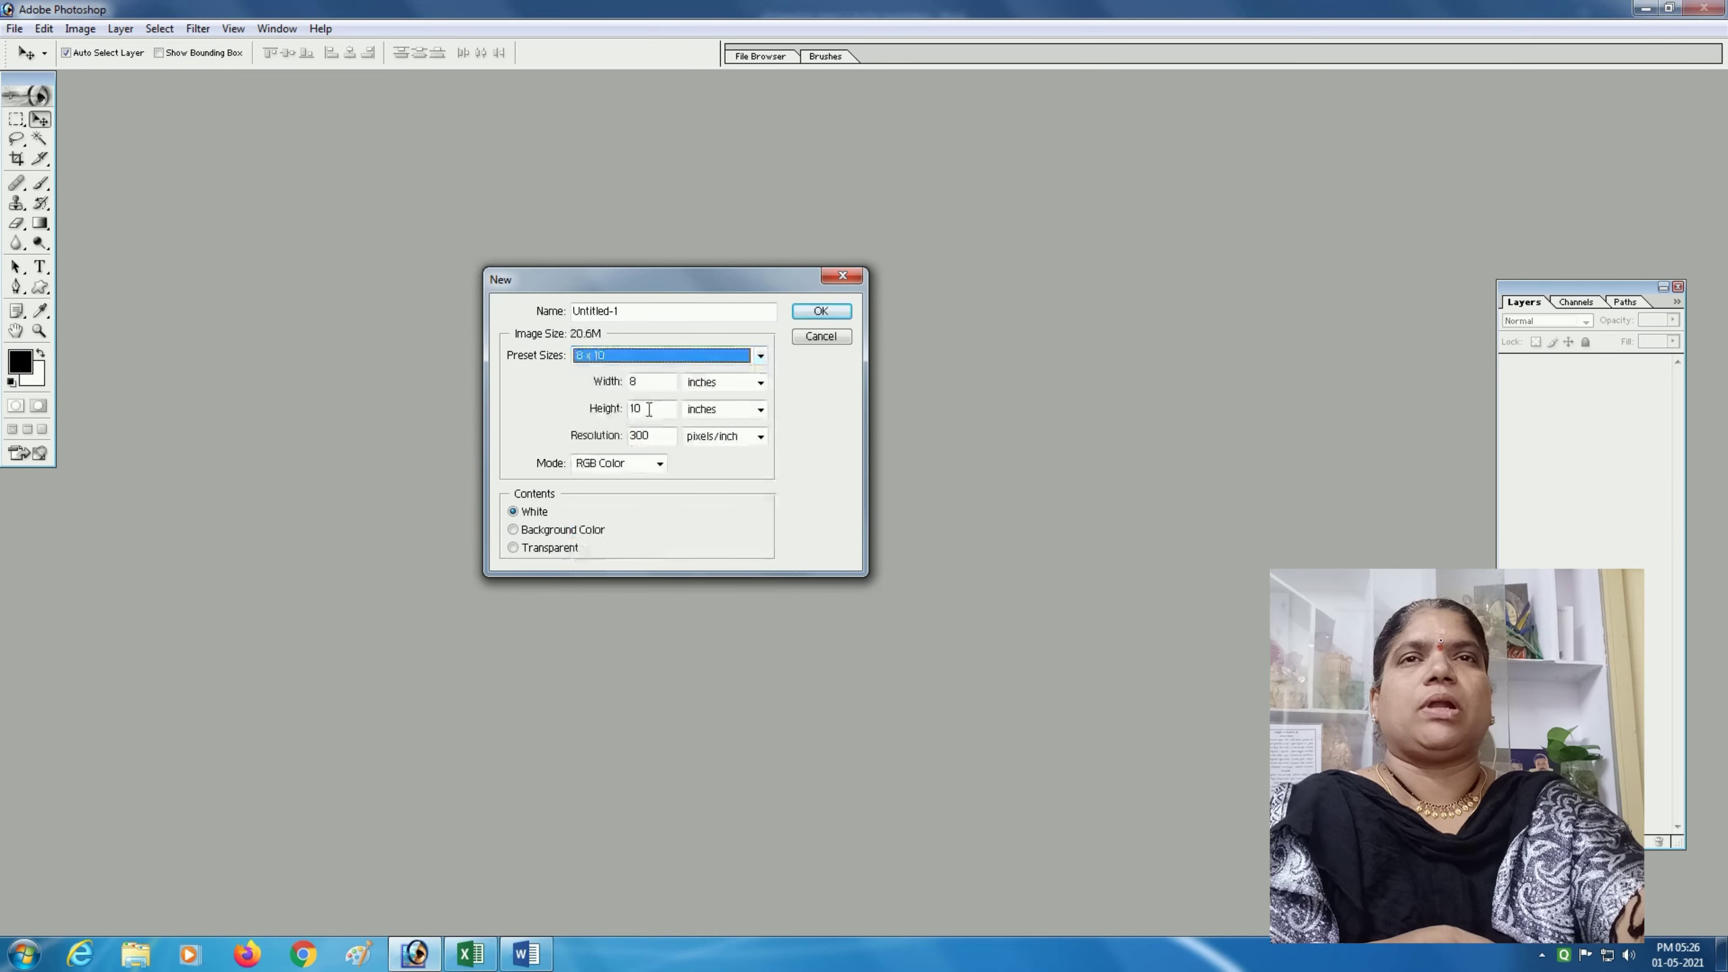
pyautogui.click(841, 311)
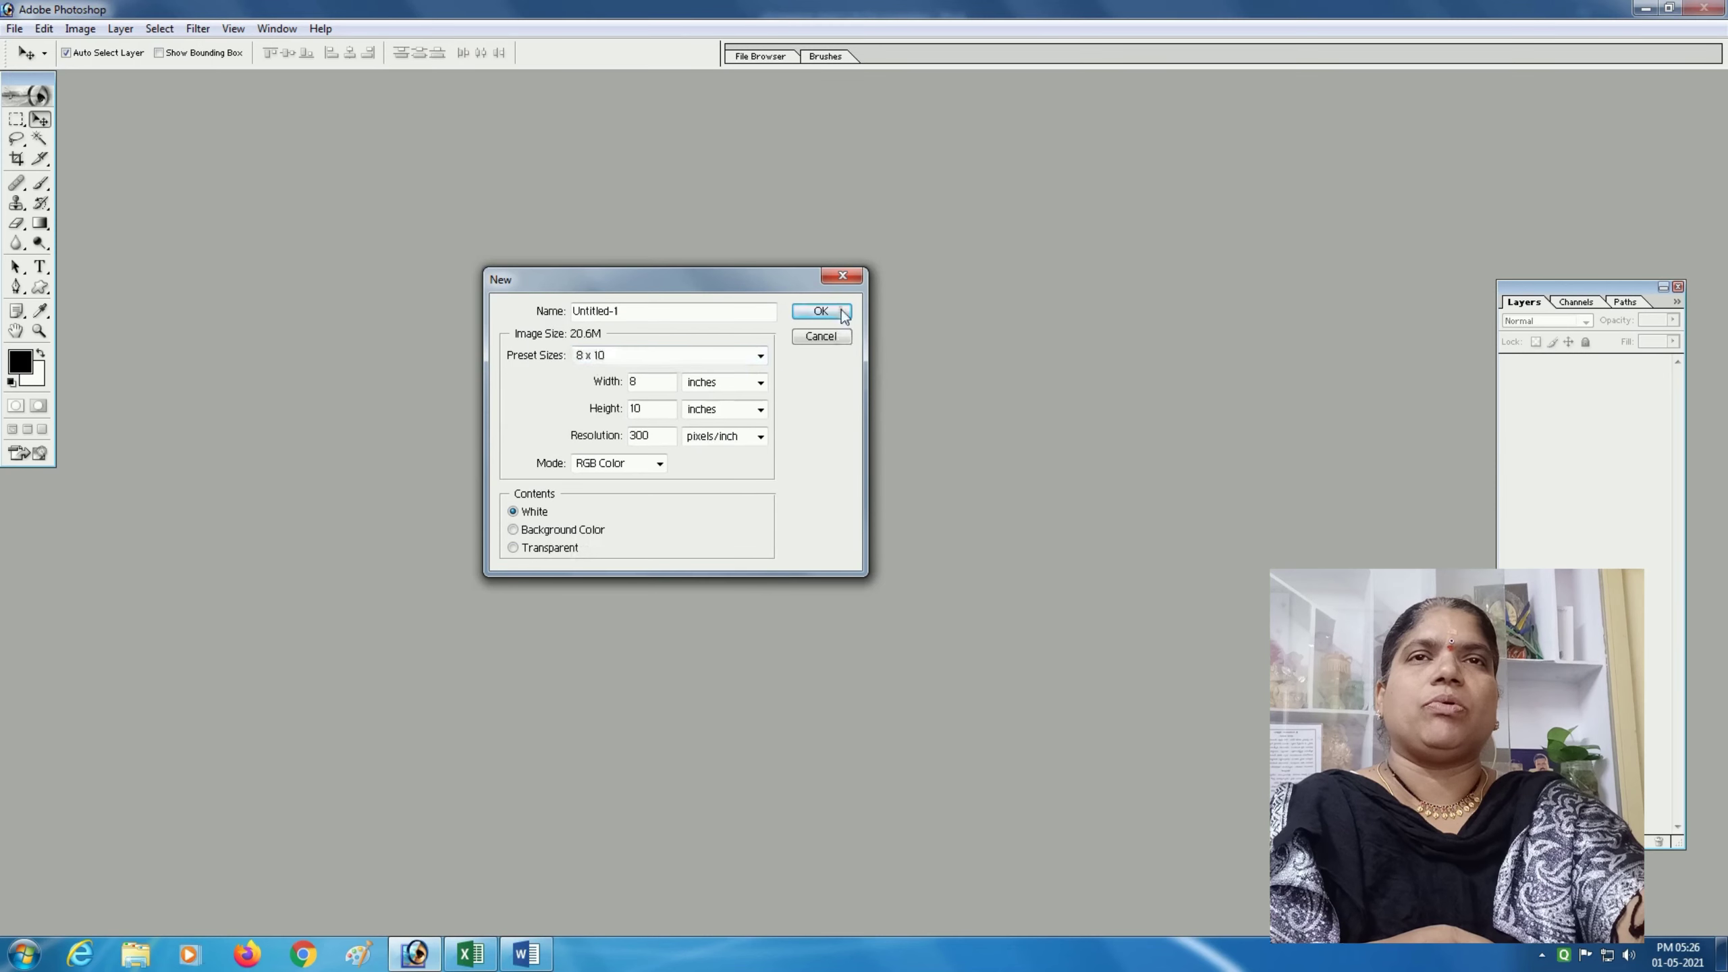
pyautogui.moveTo(328, 85); pyautogui.dragTo(863, 171)
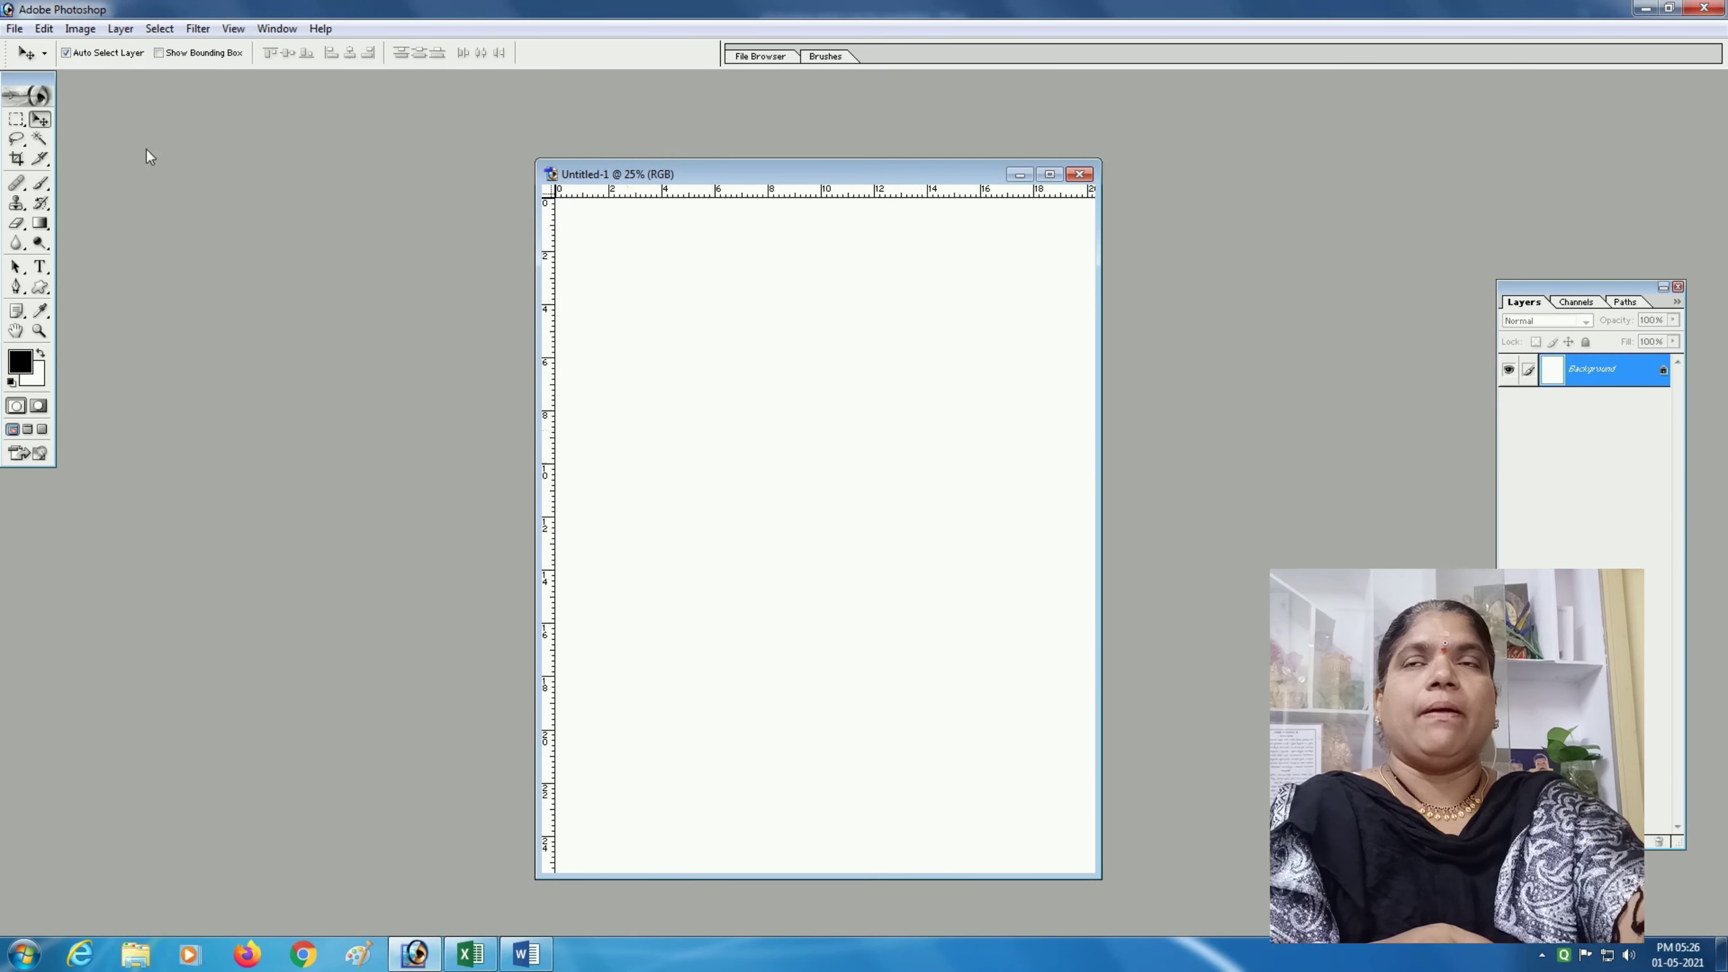
# Draw a rectangular marquee near the page's top-left and add a new Layer 1
pyautogui.click(24, 120)
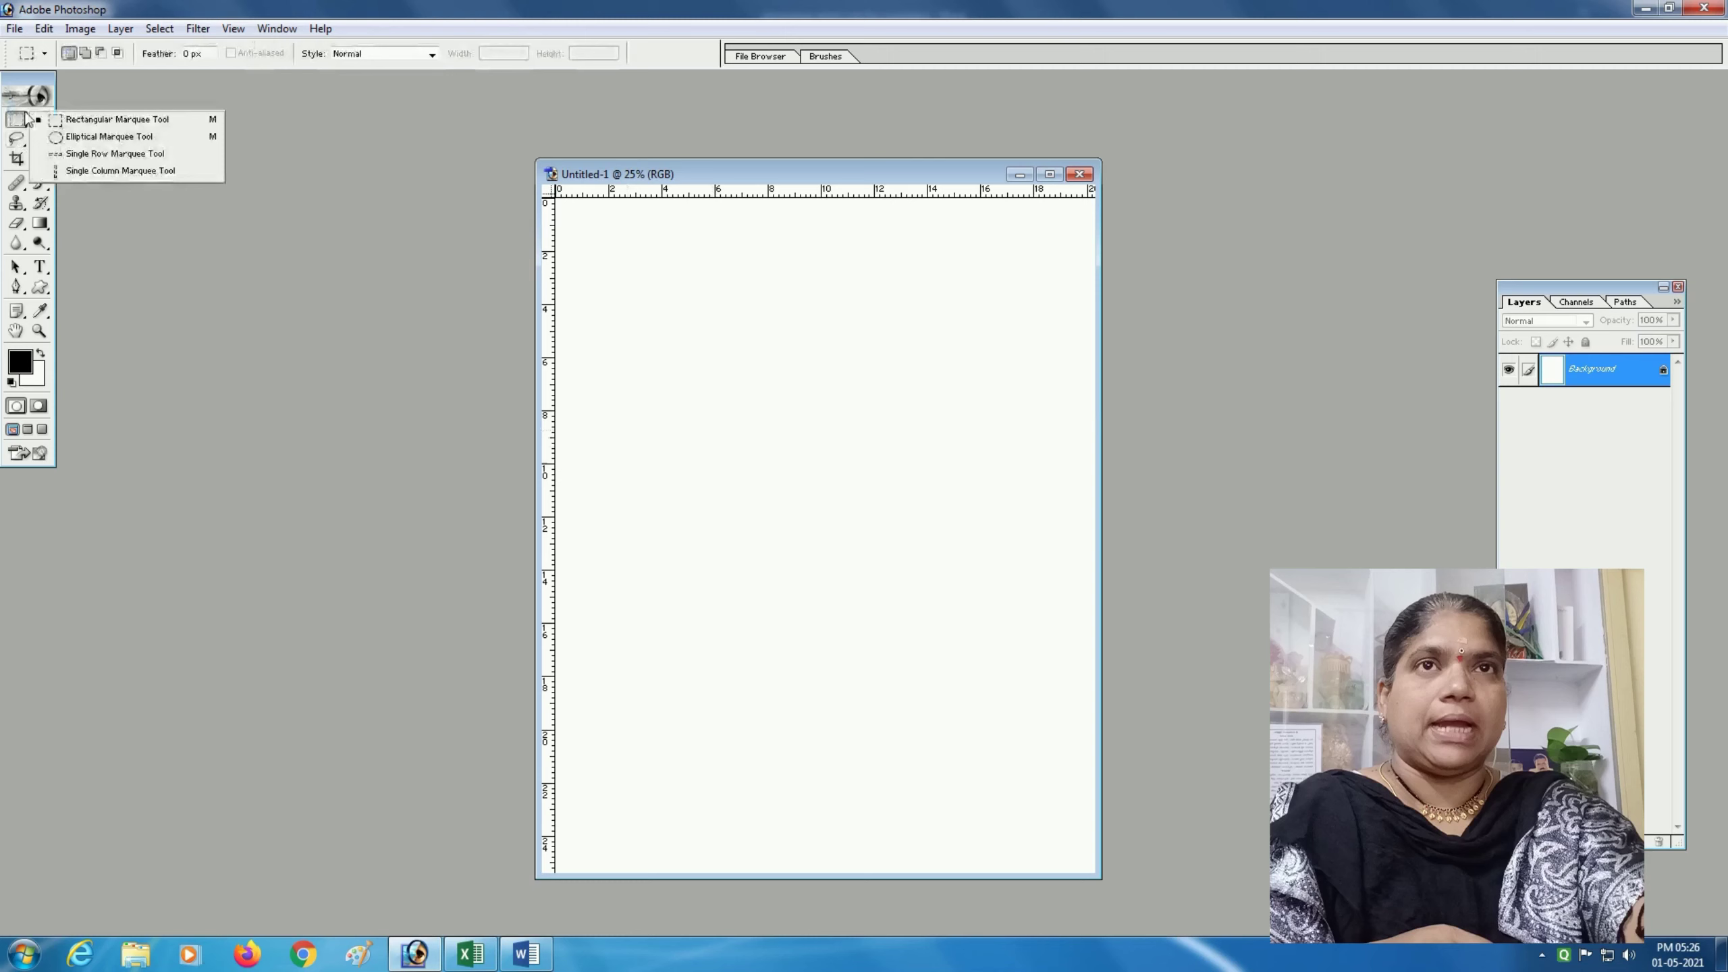
pyautogui.click(95, 118)
pyautogui.moveTo(677, 360); pyautogui.dragTo(856, 423)
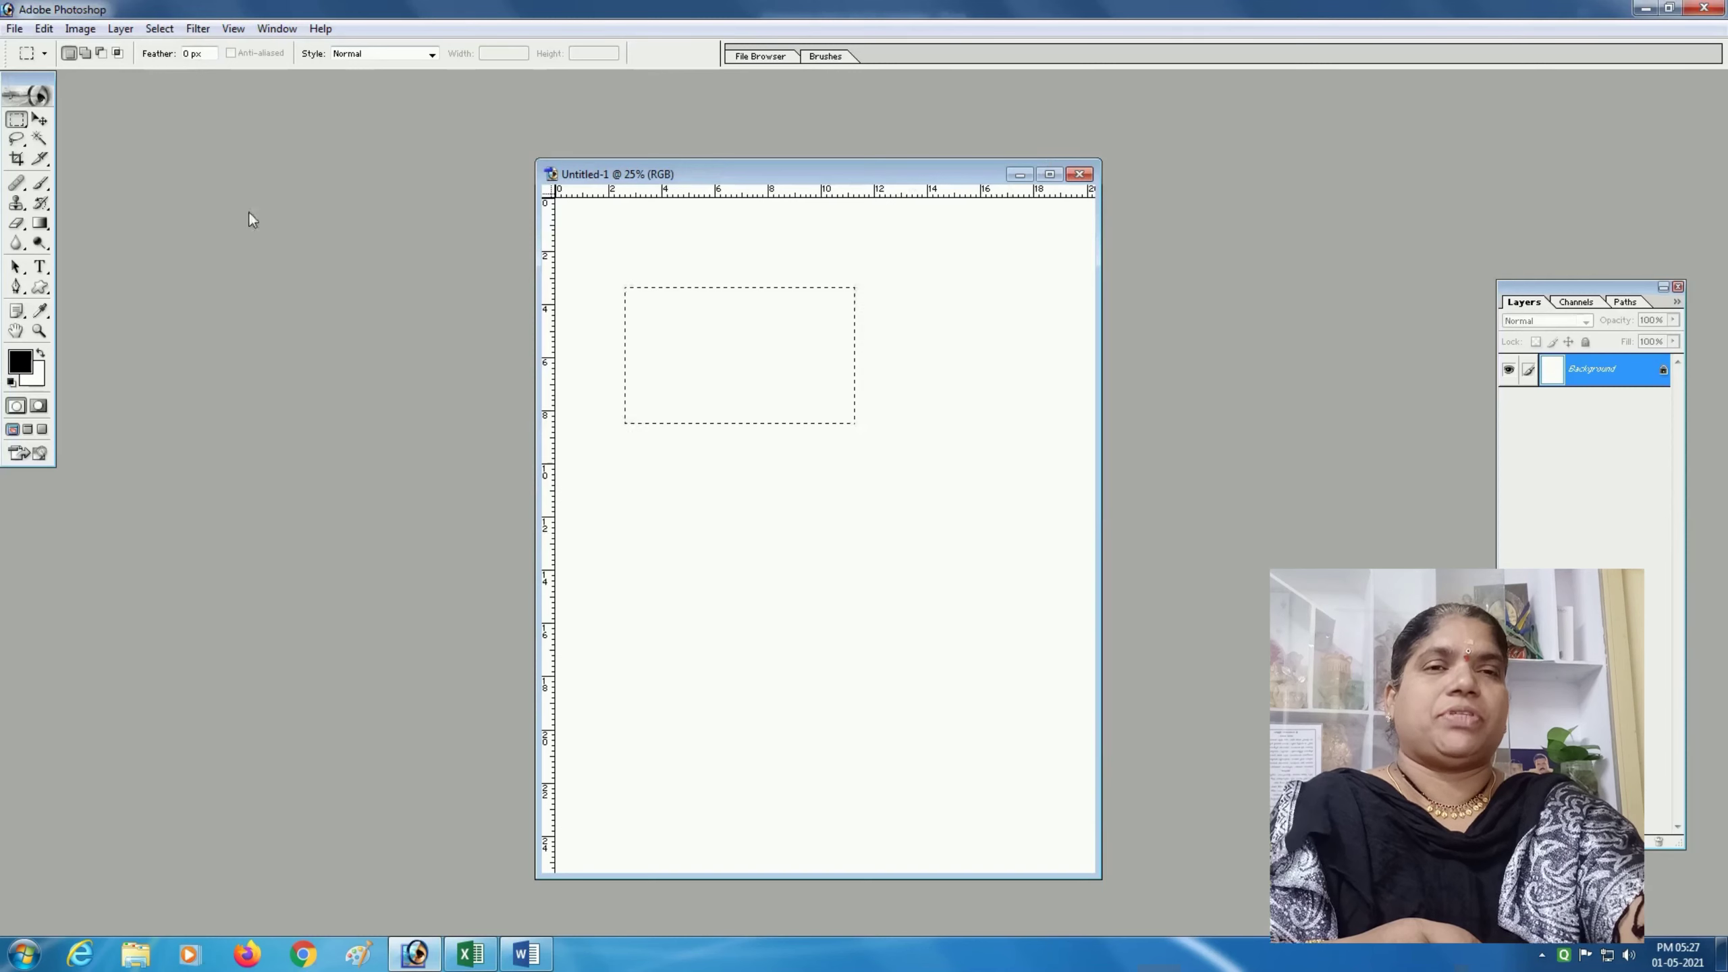
pyautogui.click(50, 120)
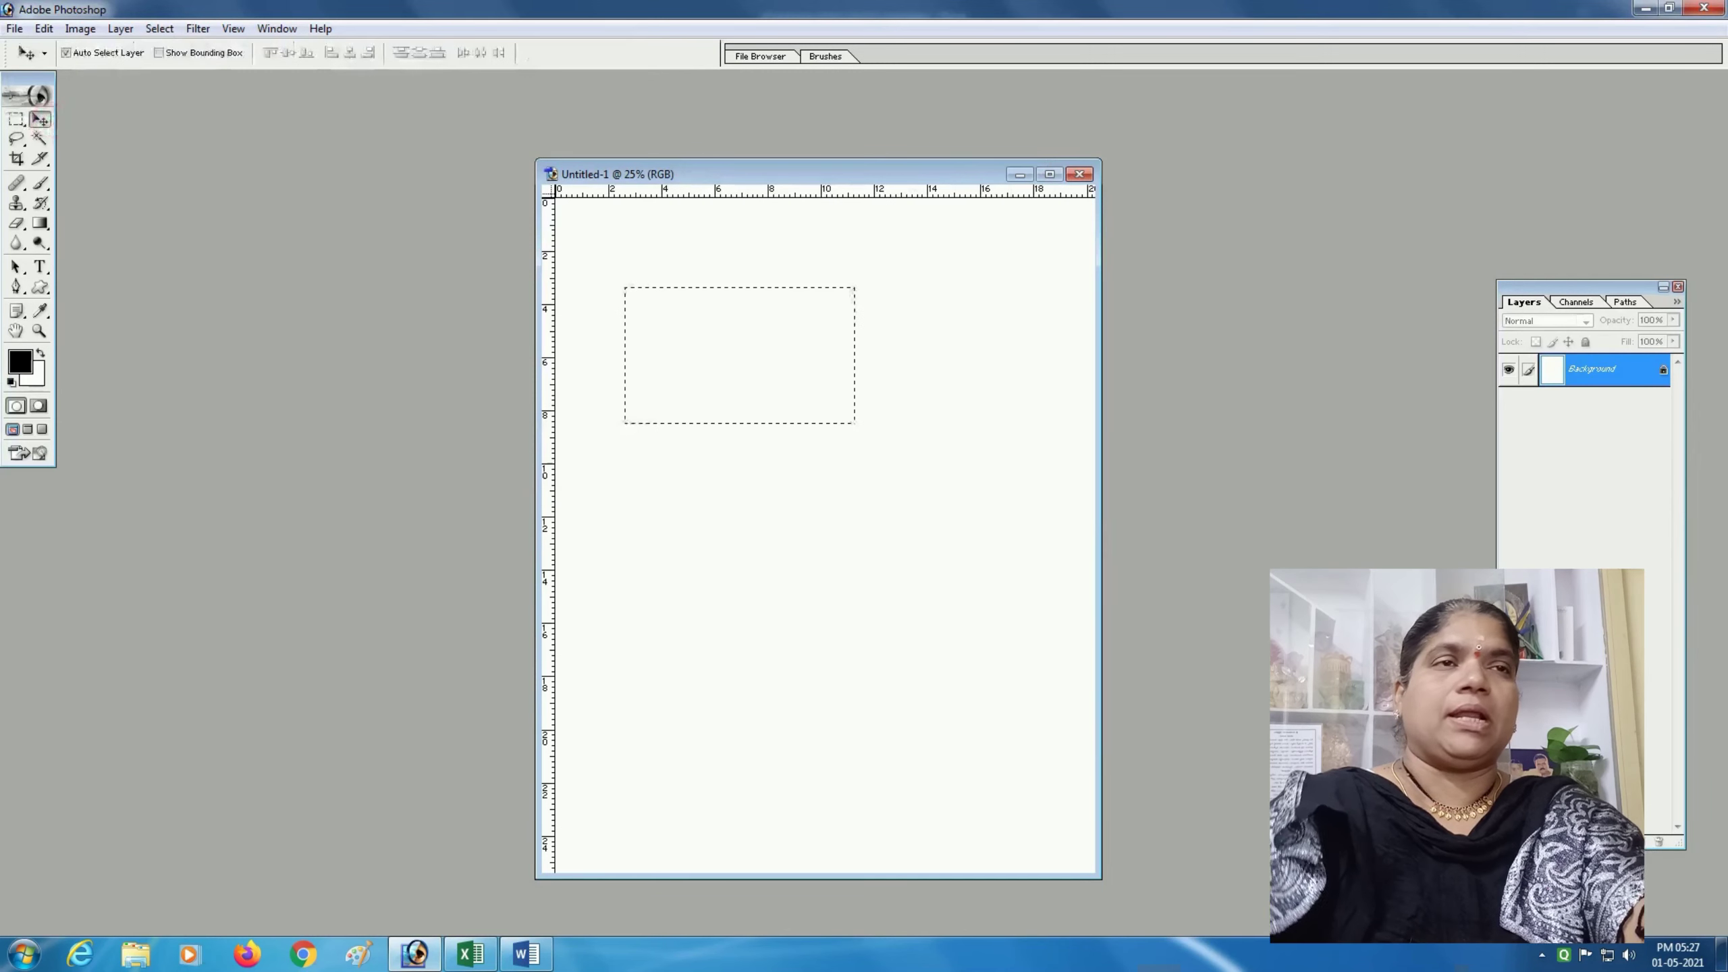
pyautogui.click(1641, 841)
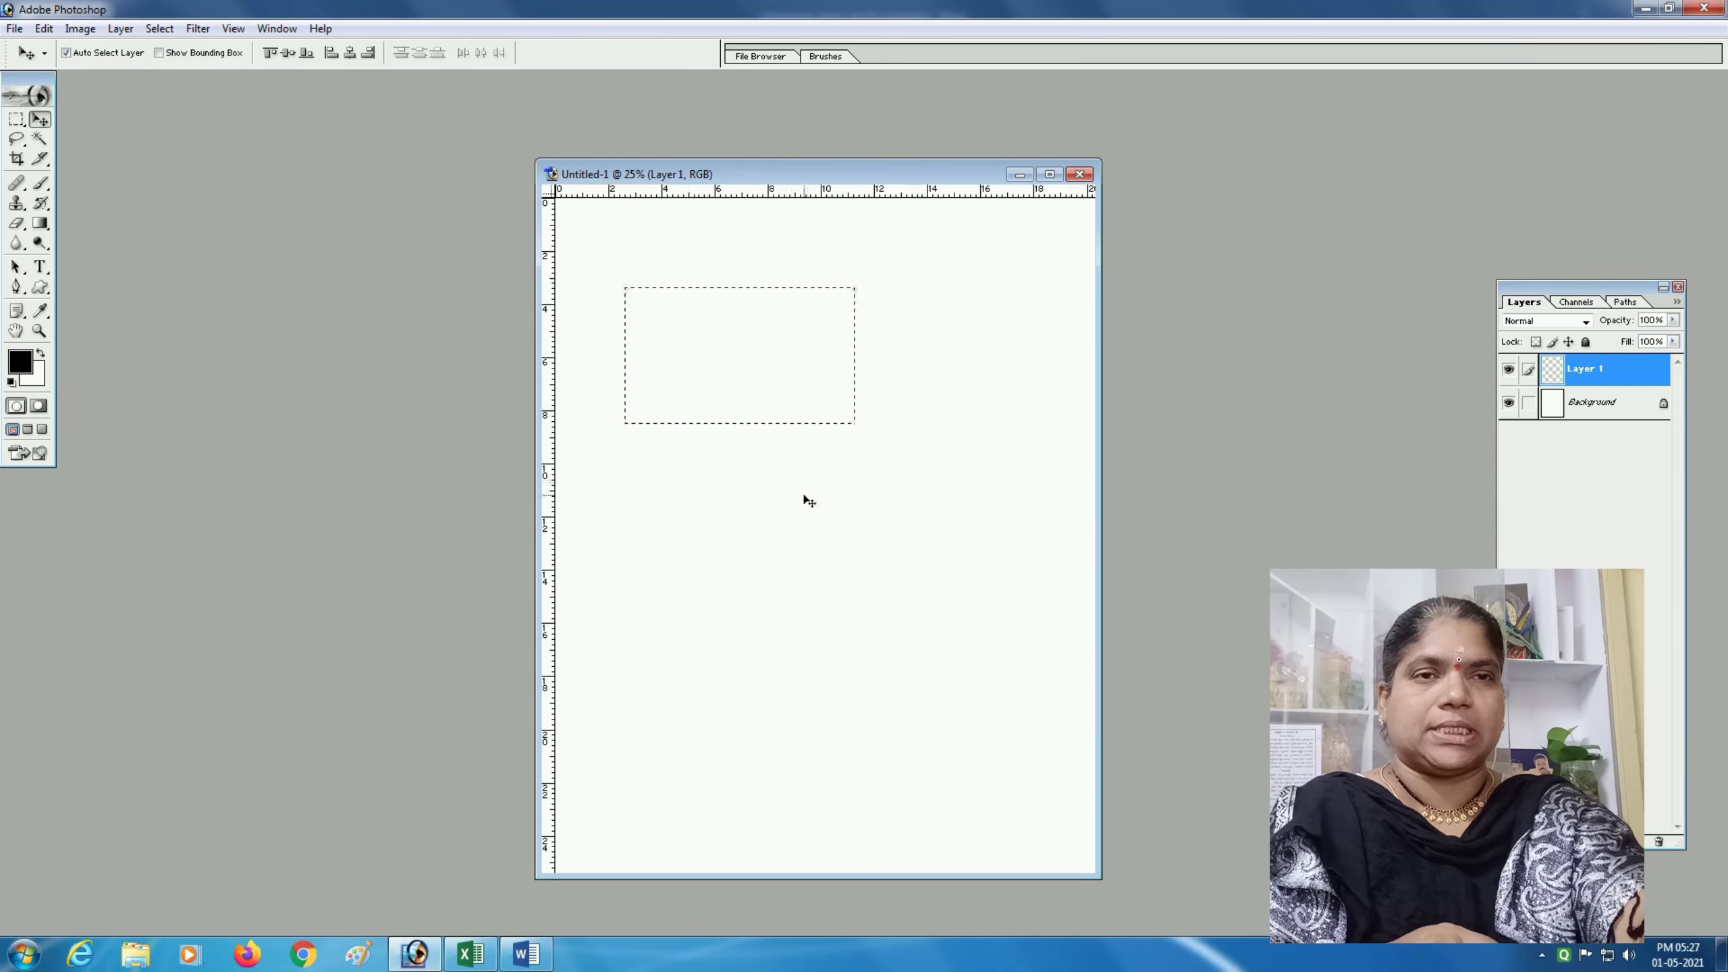
# Set the foreground colour to red, R217 G20 B20
pyautogui.click(20, 362)
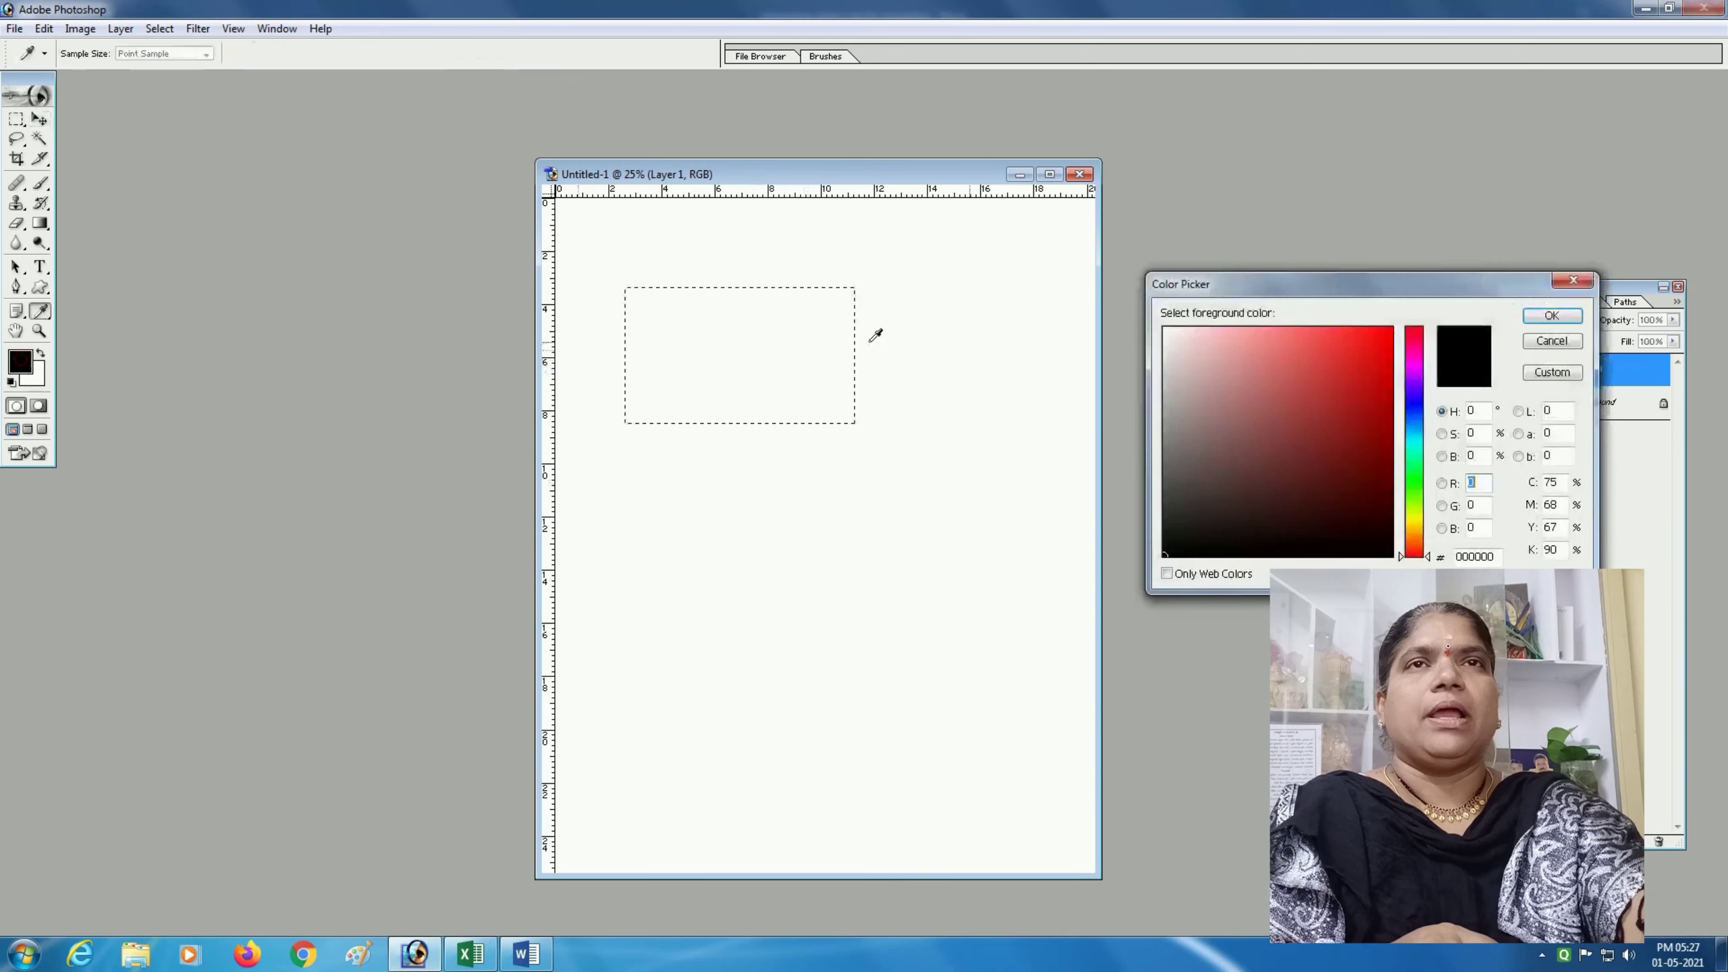
pyautogui.click(1371, 361)
pyautogui.click(1552, 316)
pyautogui.press('v')
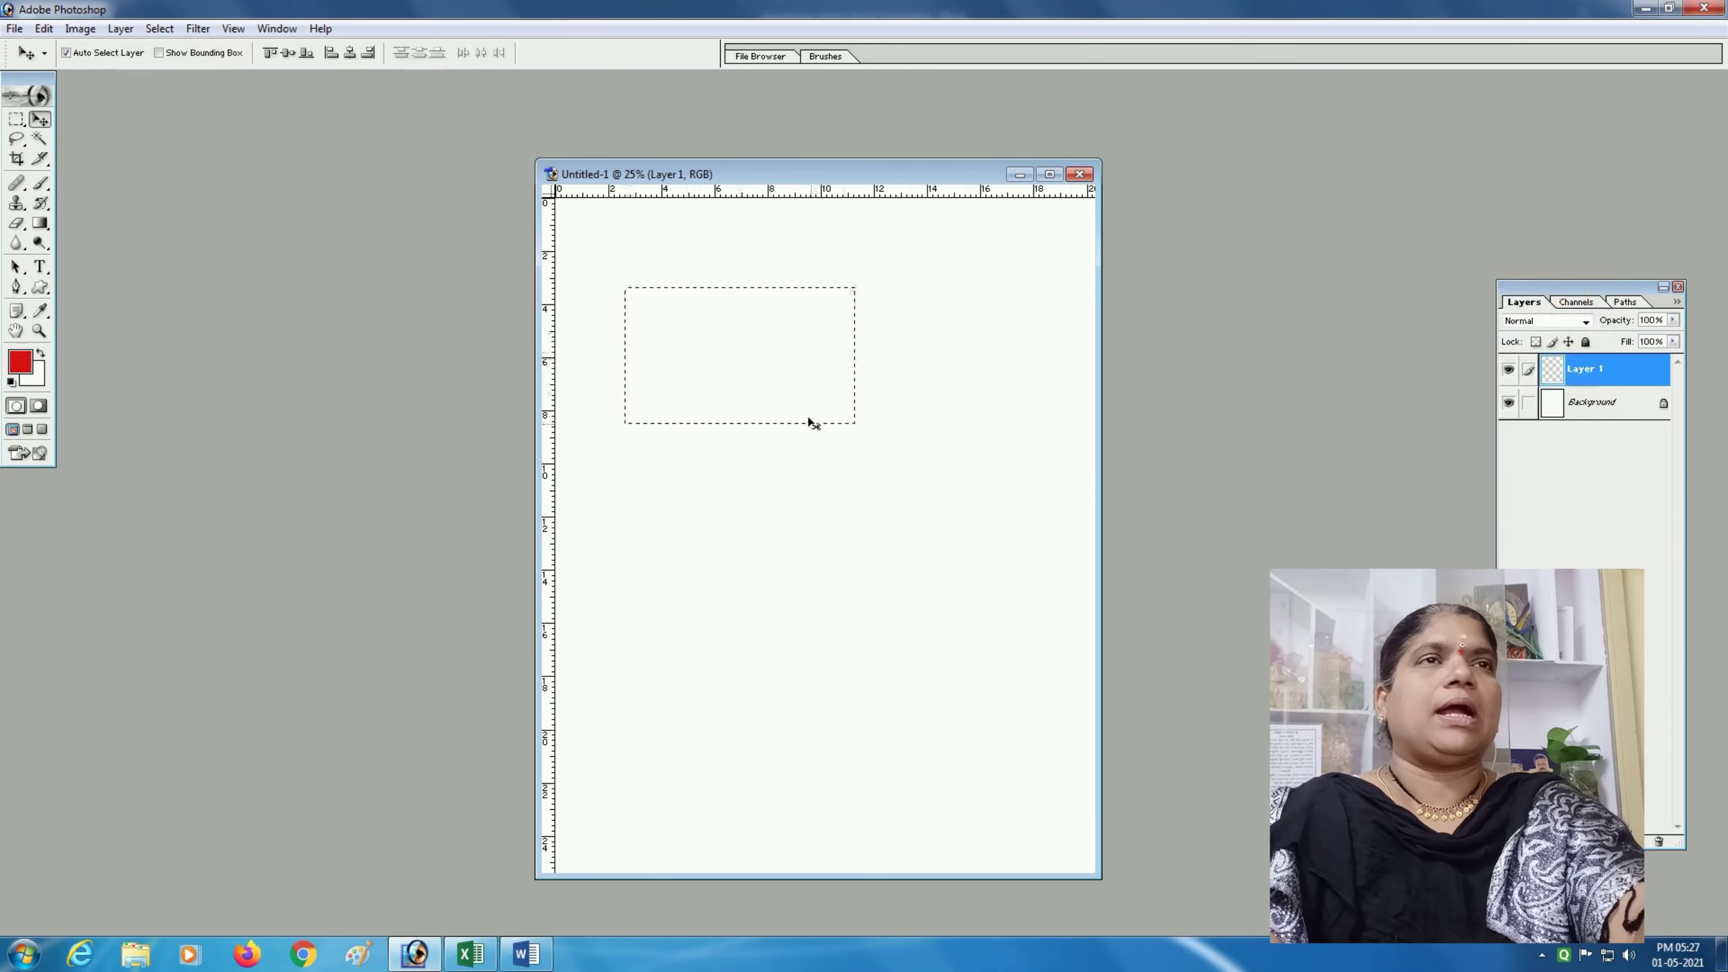
# Fill the rectangular selection on Layer 1 with the red foreground colour
pyautogui.click(44, 27)
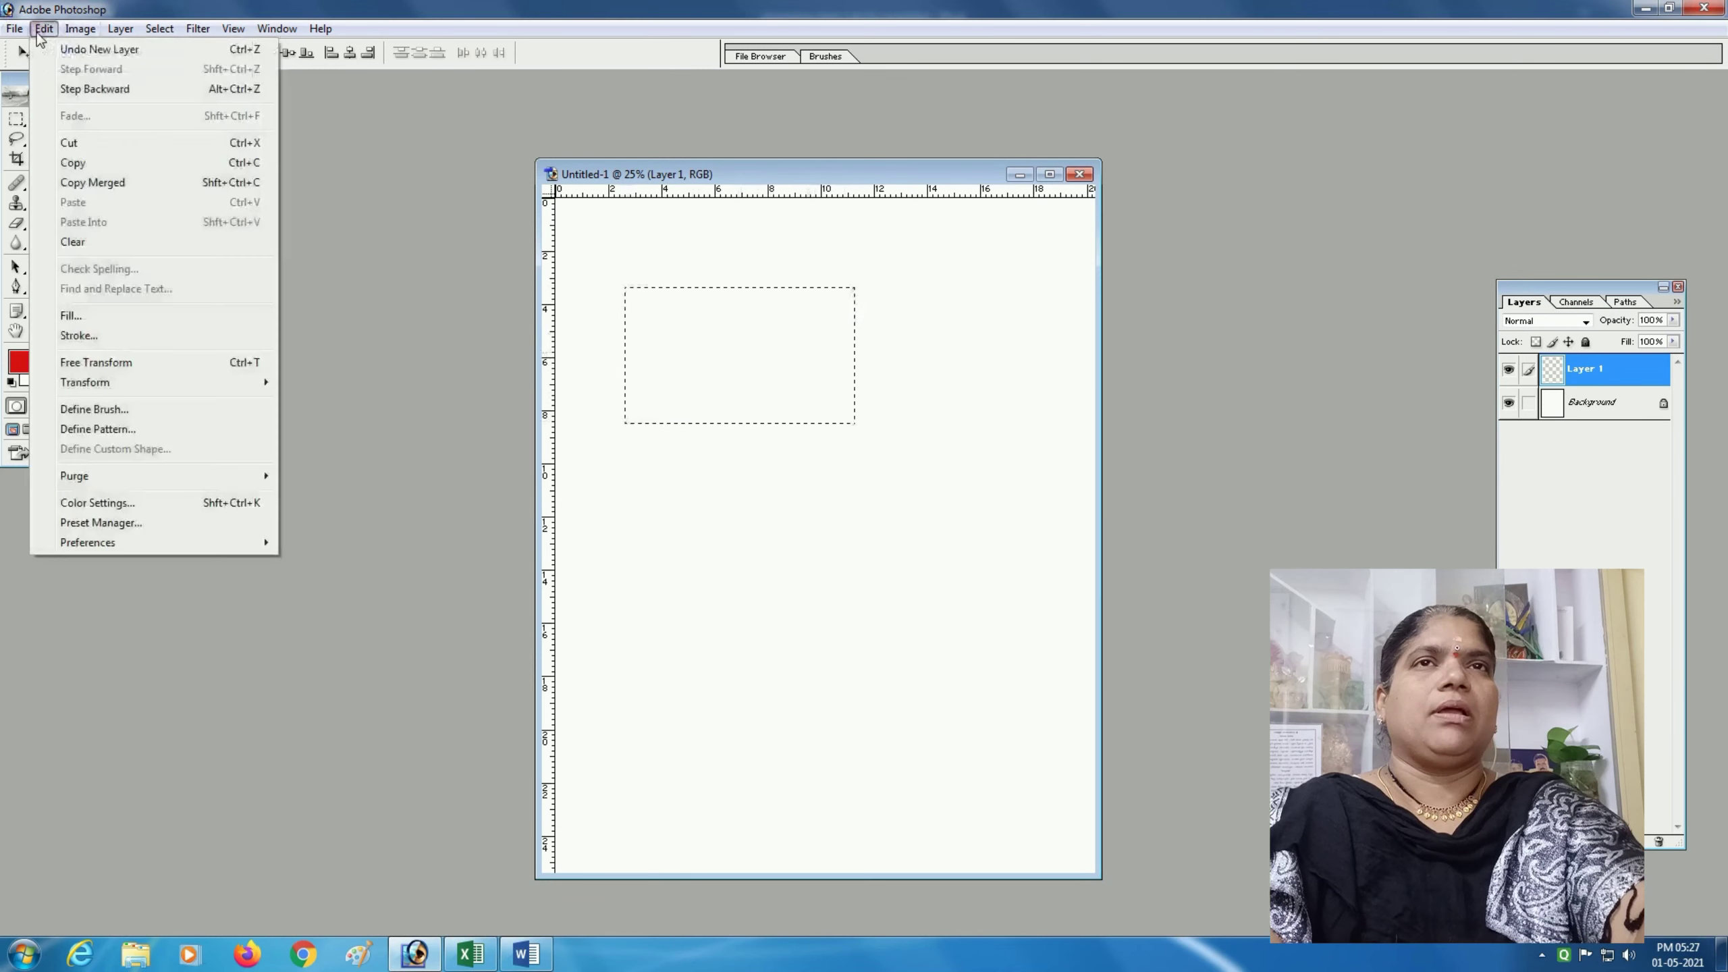
pyautogui.click(71, 315)
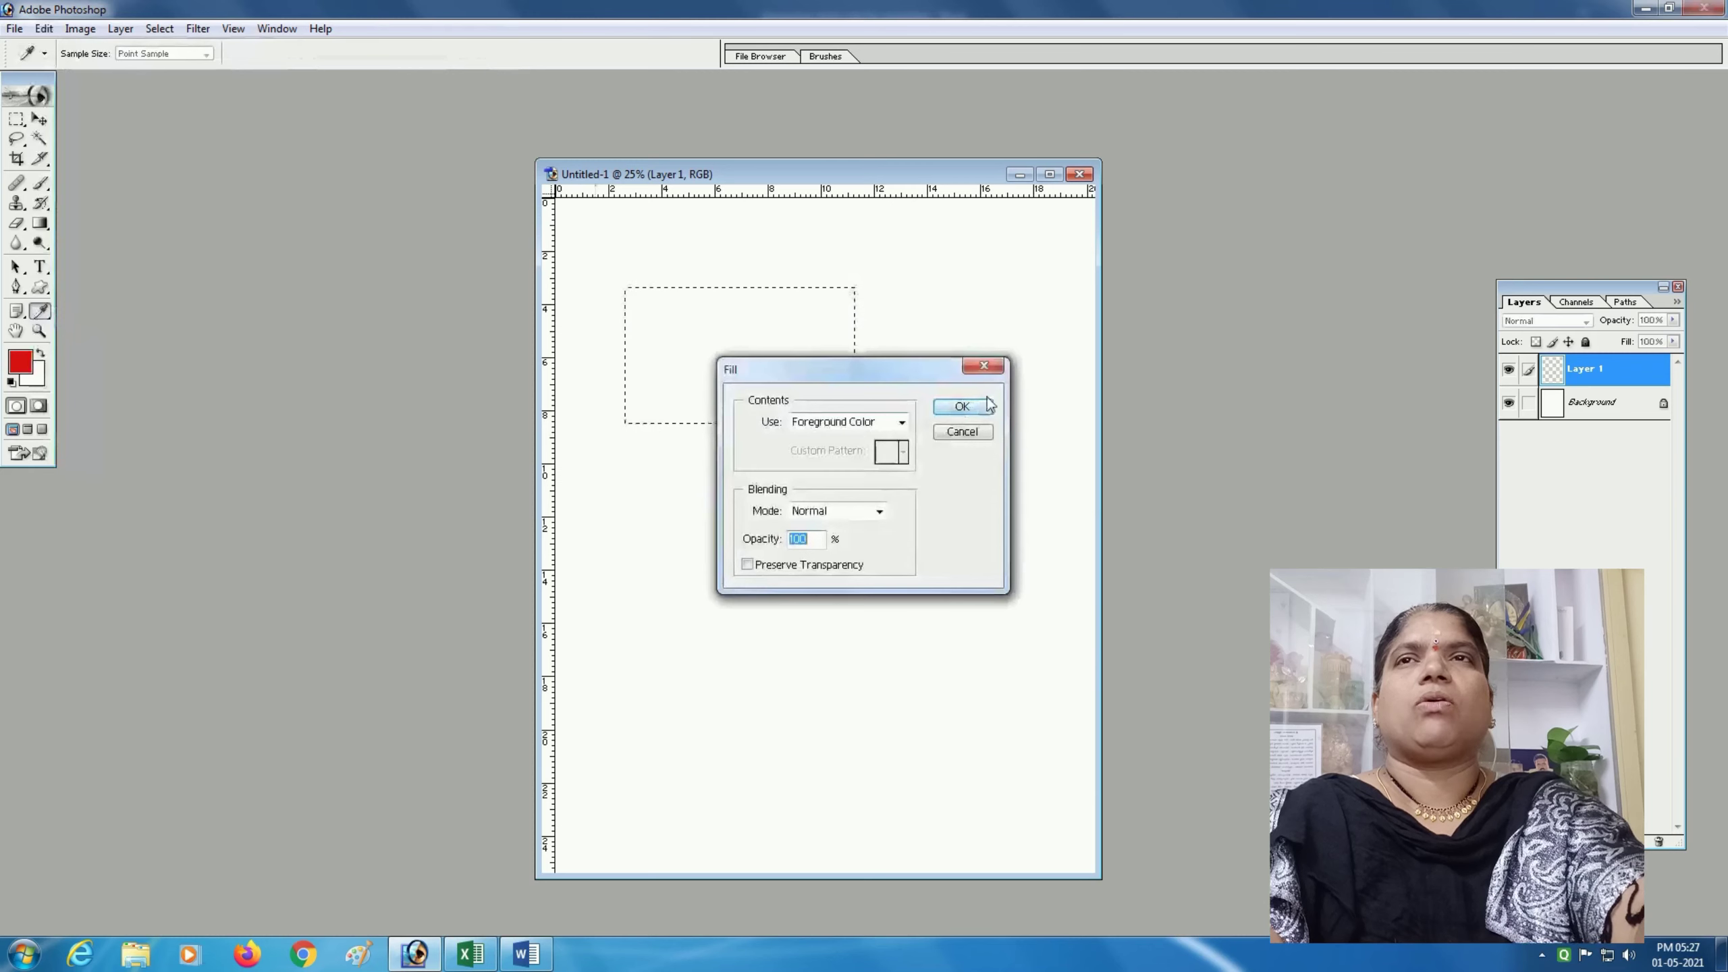
pyautogui.click(961, 406)
pyautogui.press('v')
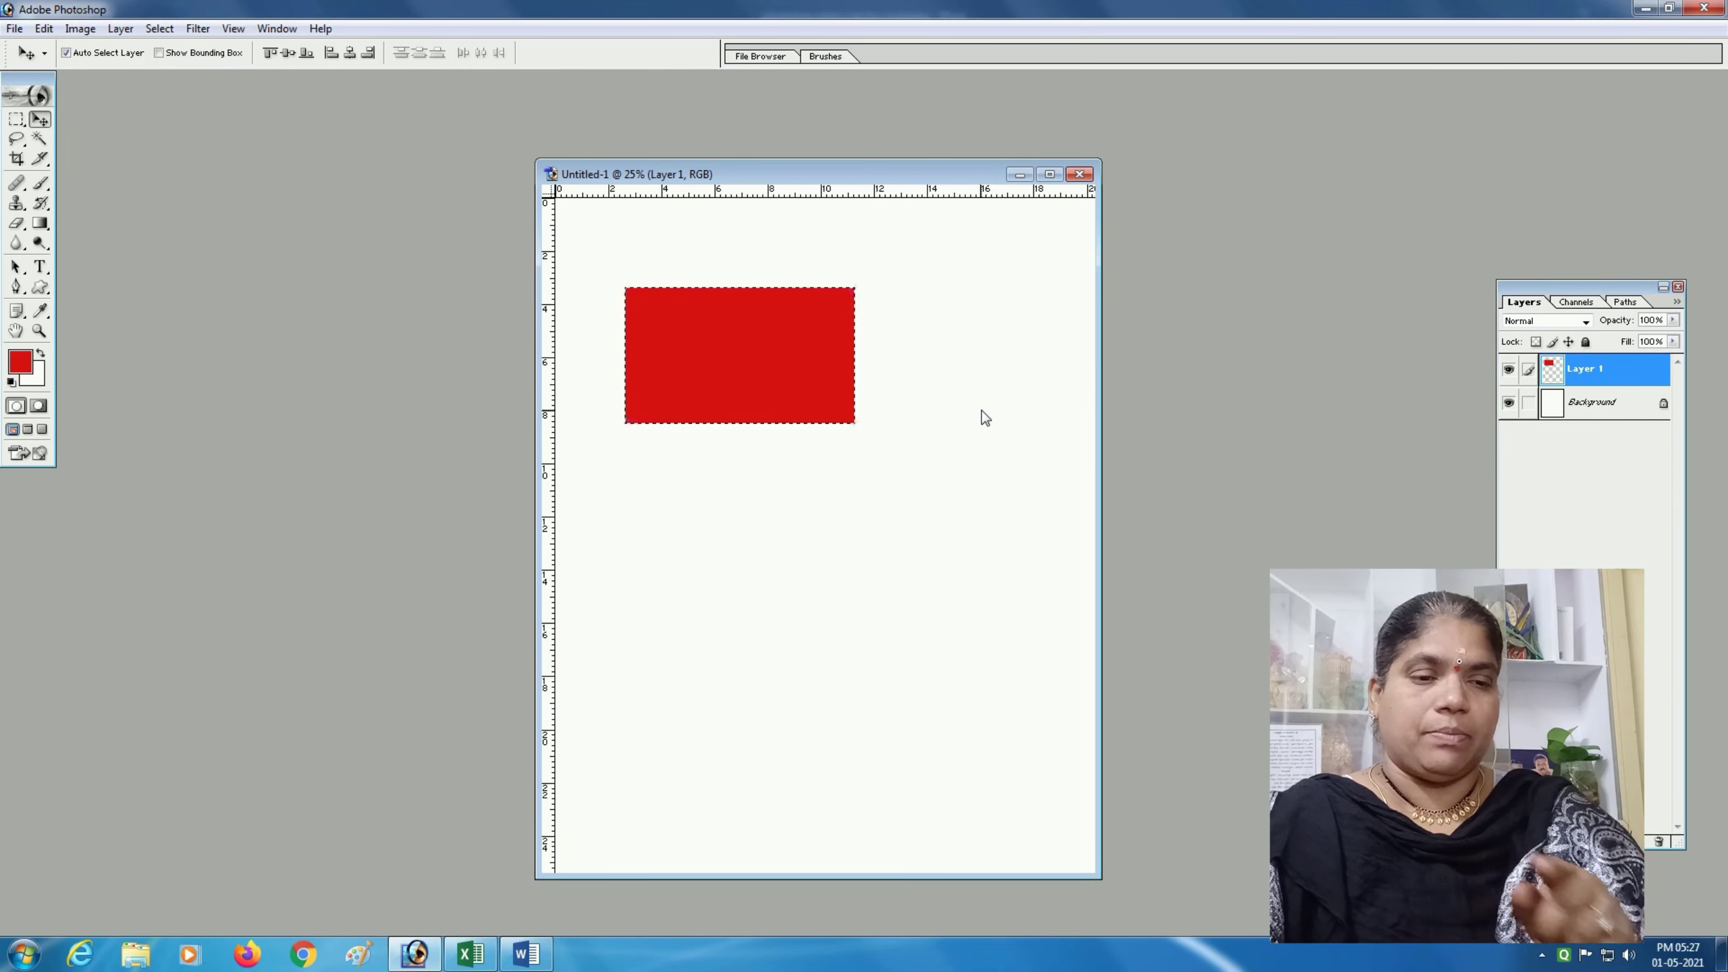
# Deselect and drag the red rectangle lower and slightly to the right
pyautogui.hotkey('ctrl', 'd')
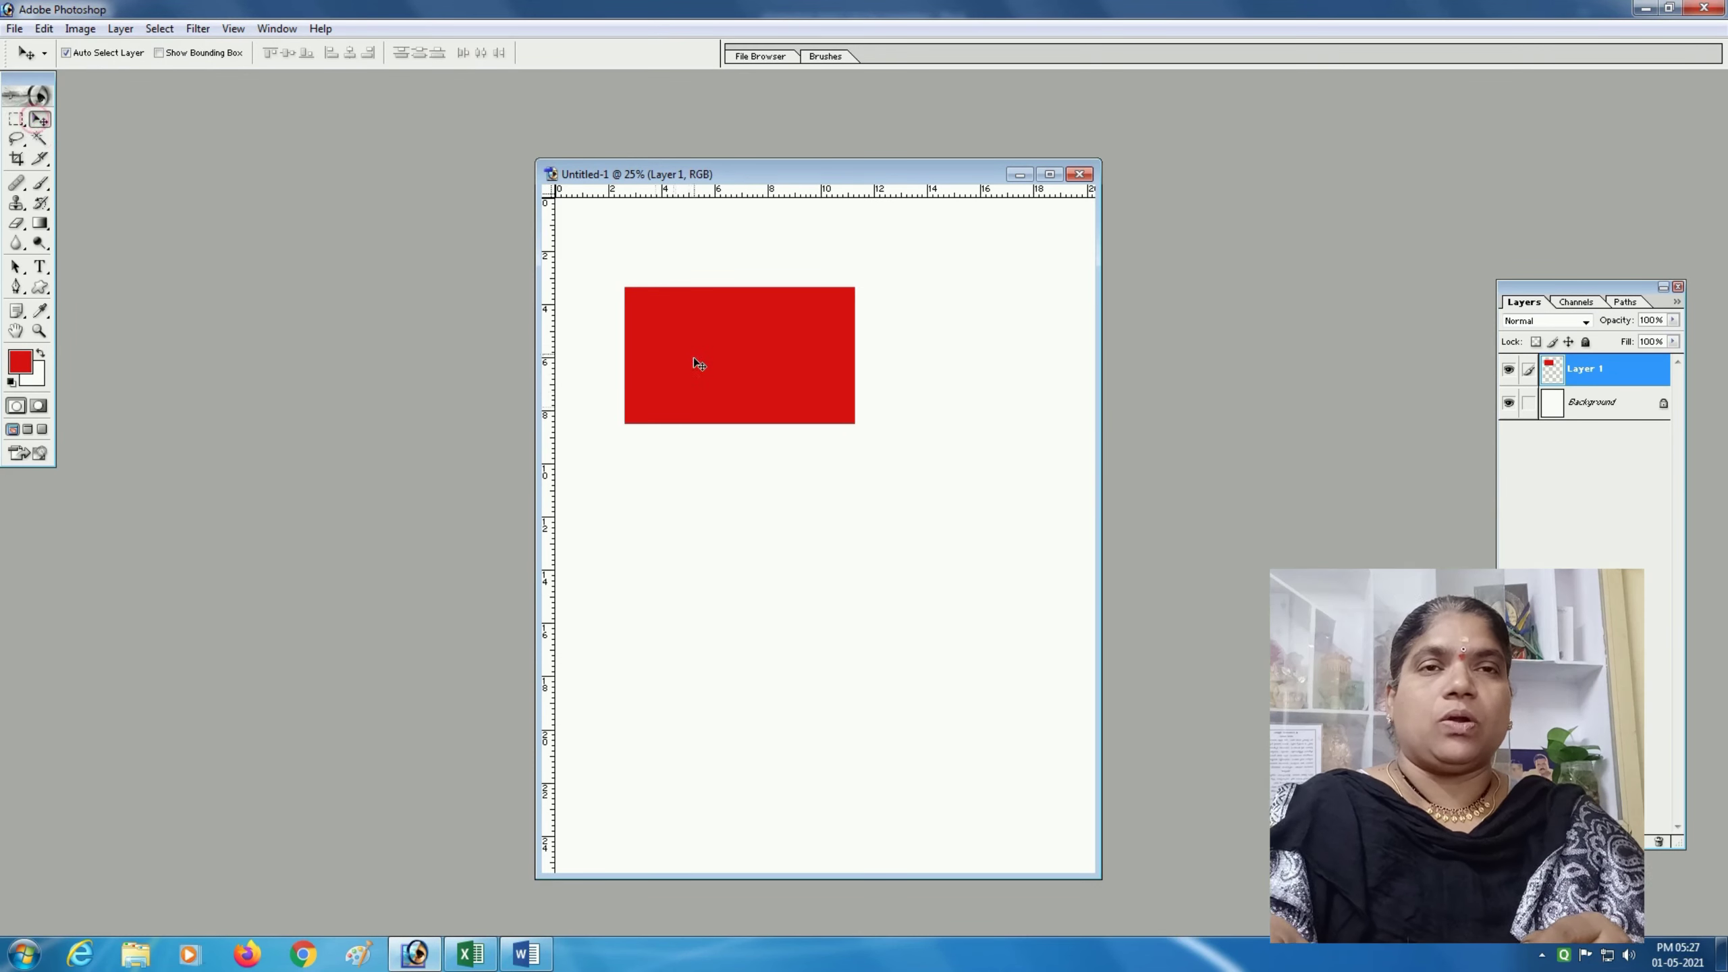
pyautogui.moveTo(693, 357)
pyautogui.mouseDown()
pyautogui.moveTo(782, 374)
pyautogui.moveTo(892, 325)
pyautogui.moveTo(704, 455)
pyautogui.mouseUp()
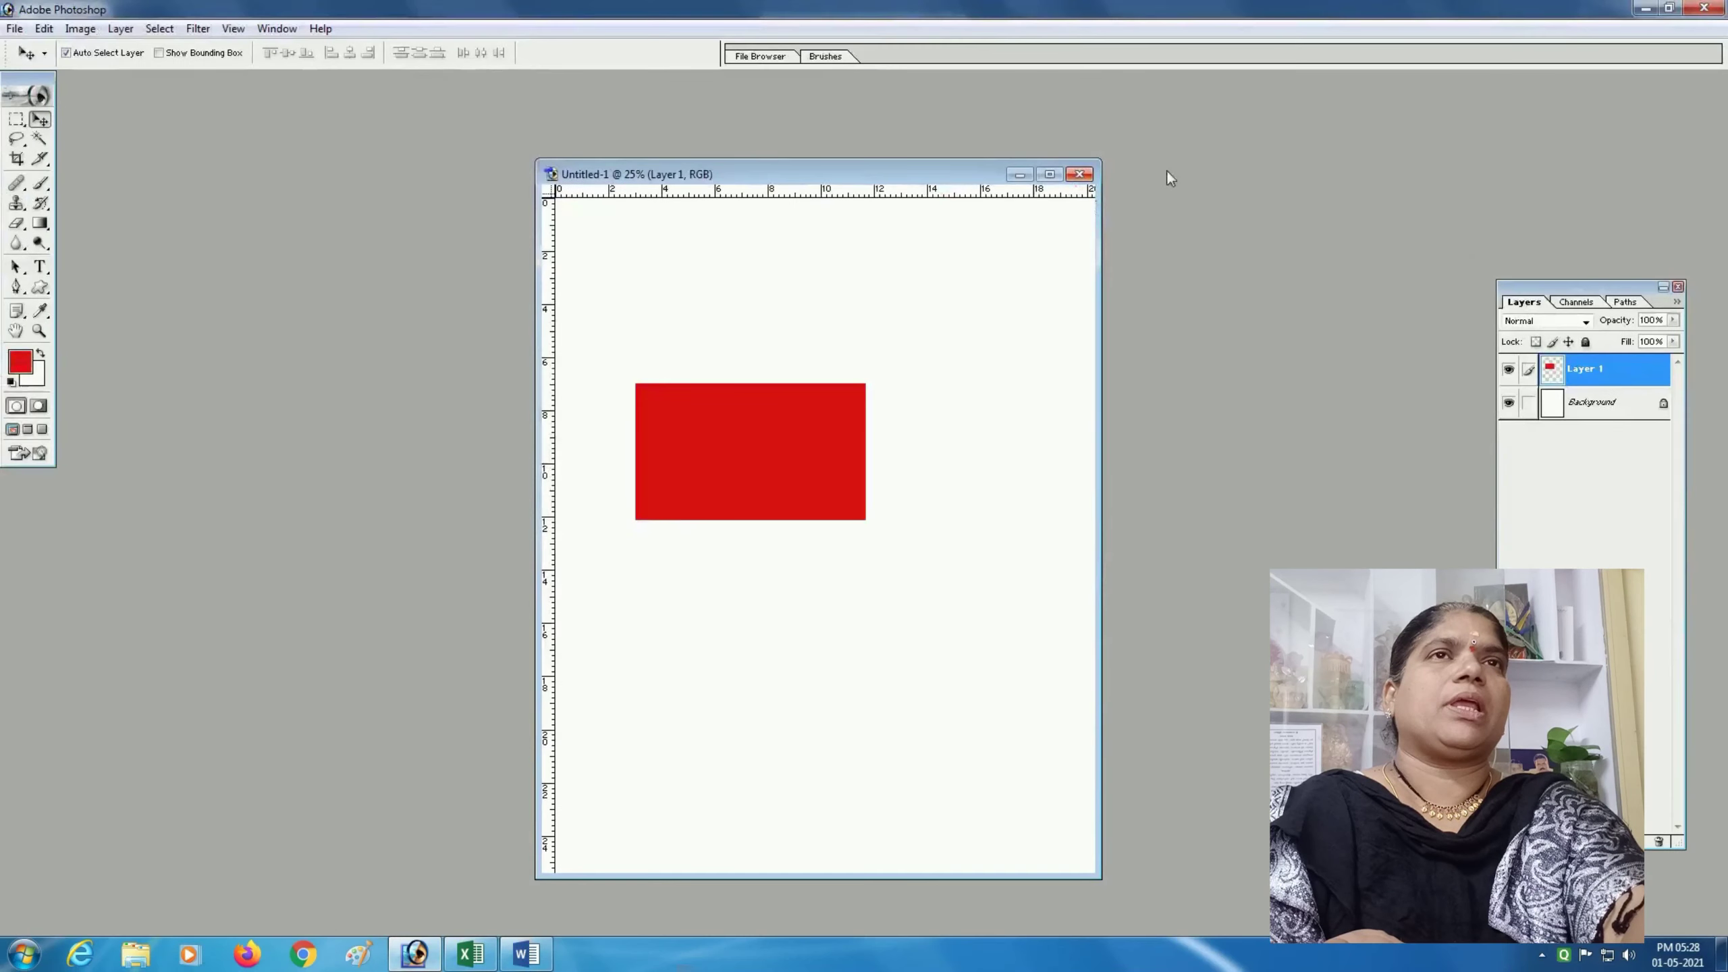
# Leave the document maximized, nudge the red rectangle, and put it into free transform
pyautogui.click(1056, 176)
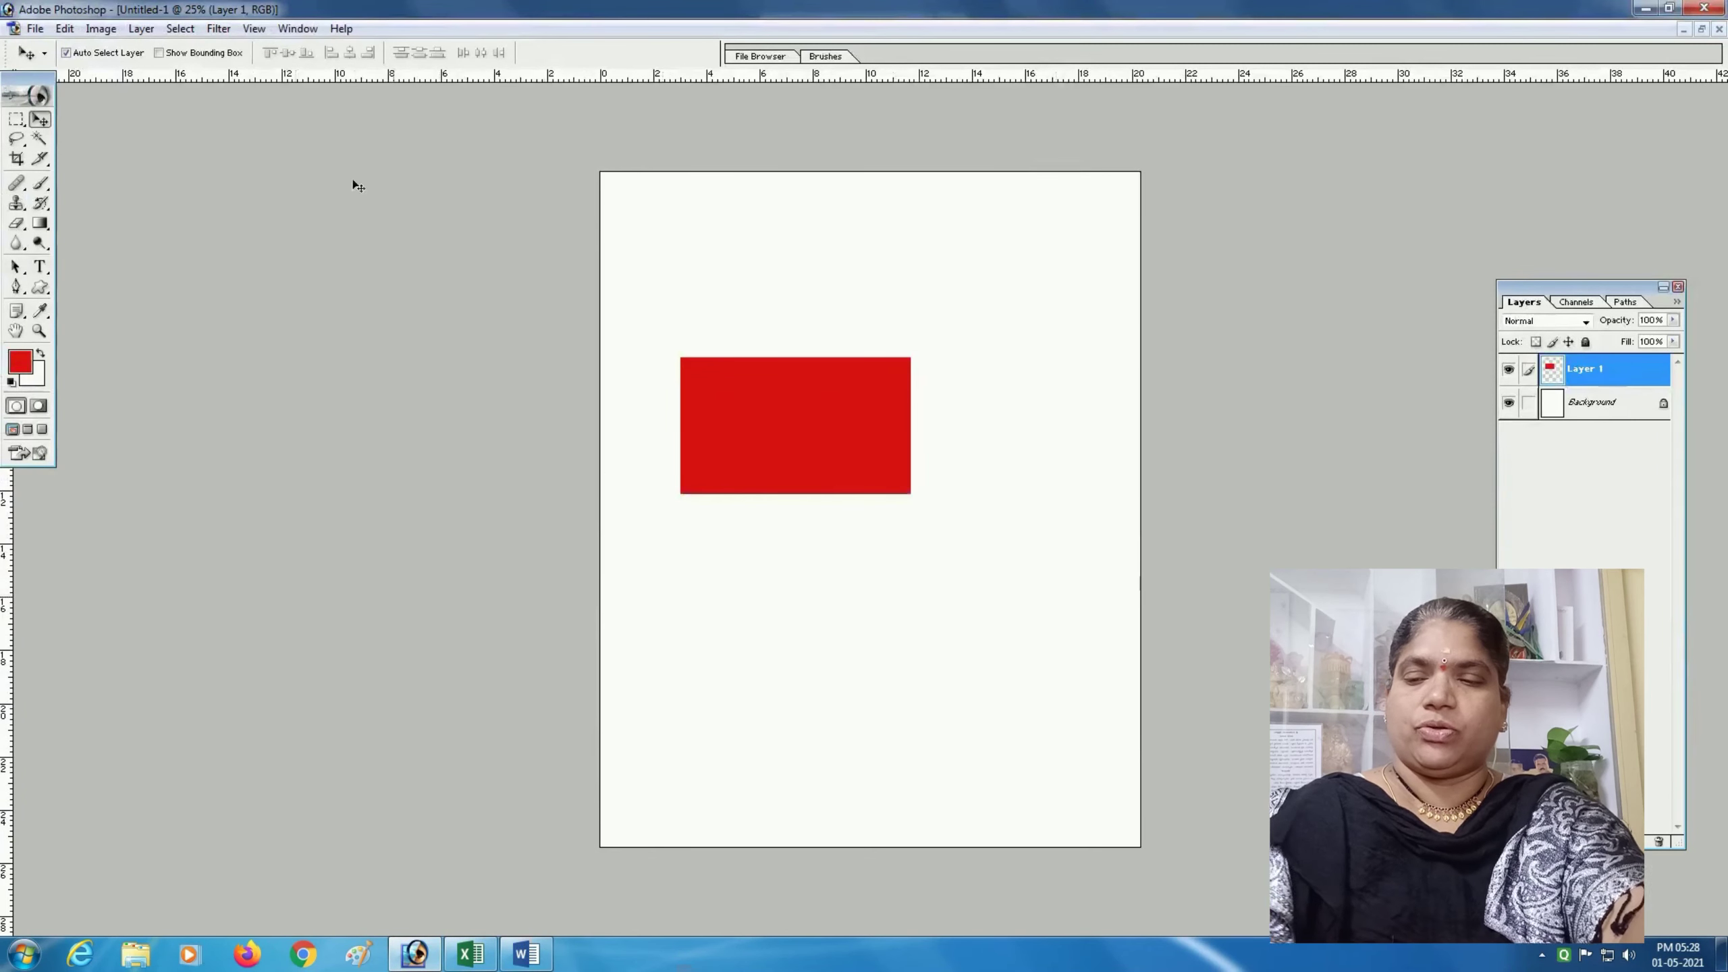
pyautogui.click(1703, 30)
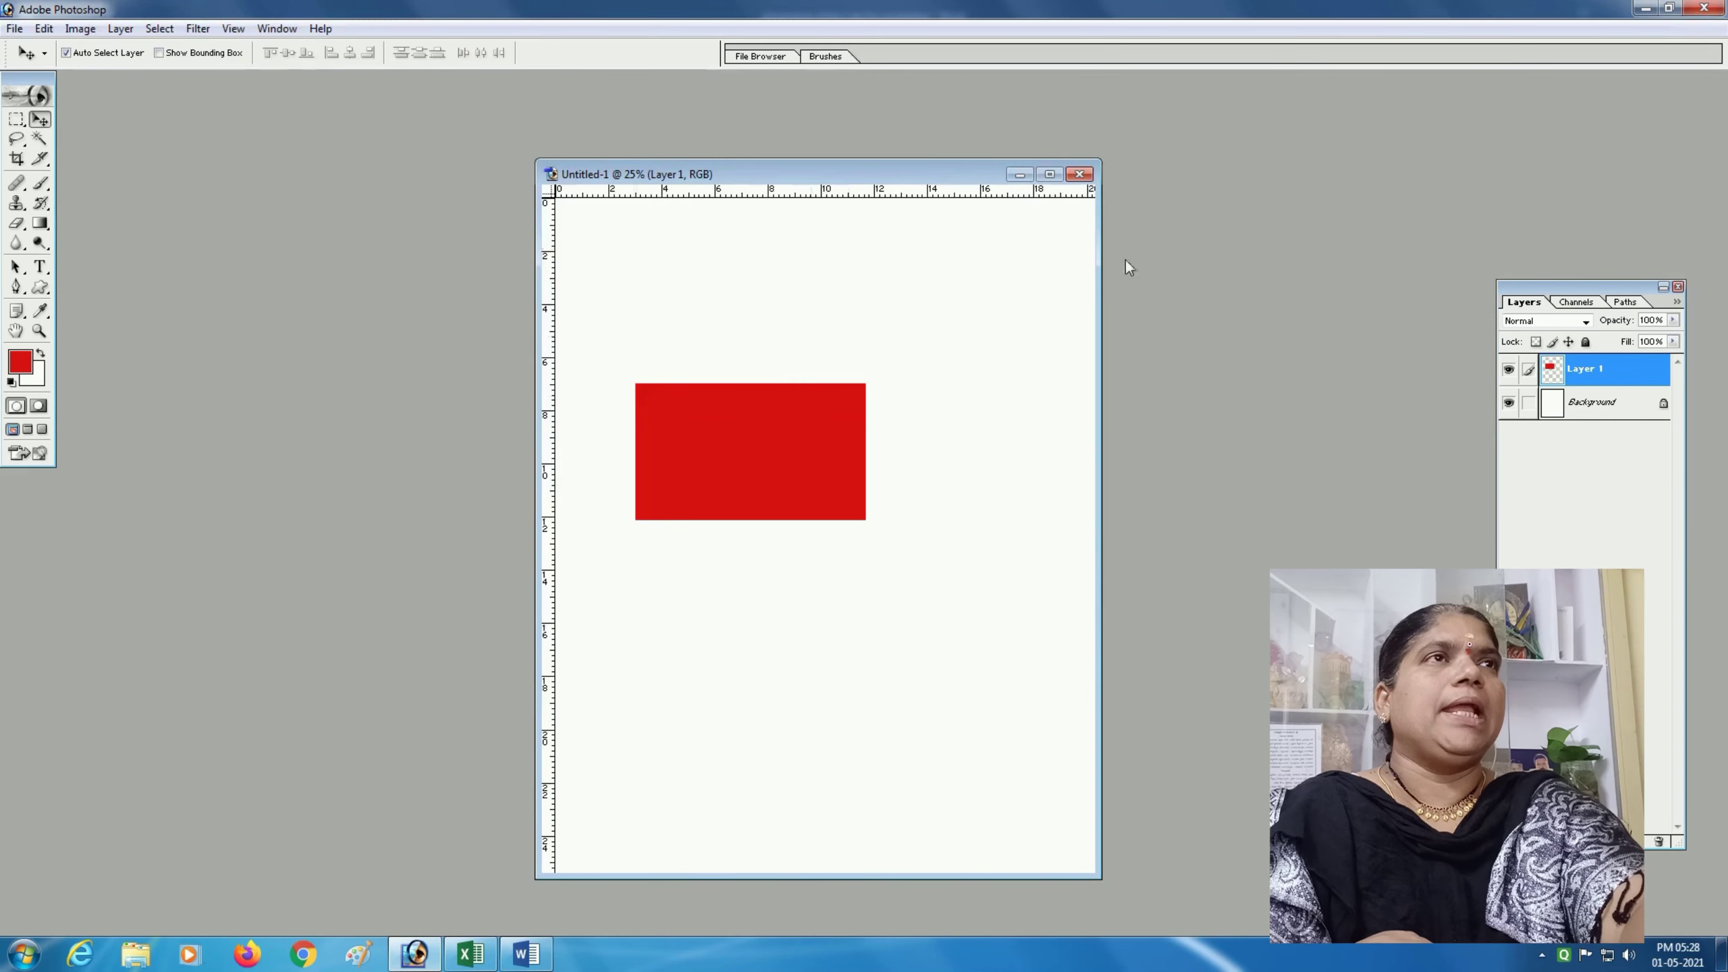
pyautogui.click(1018, 175)
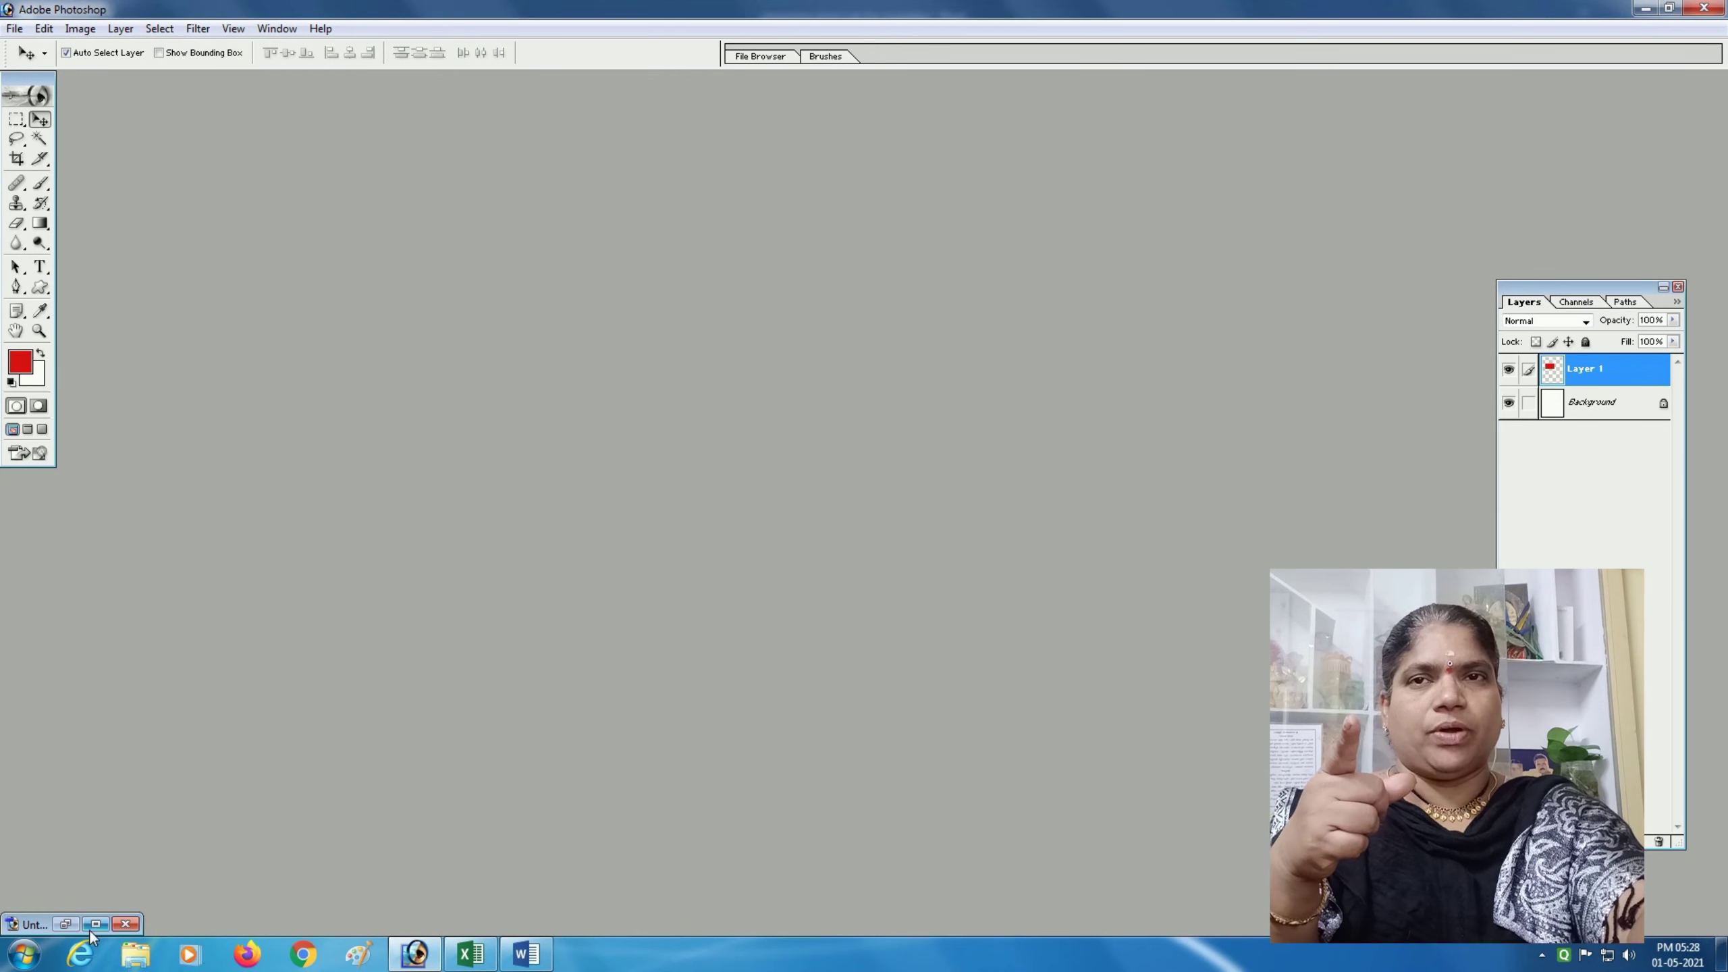
pyautogui.click(66, 924)
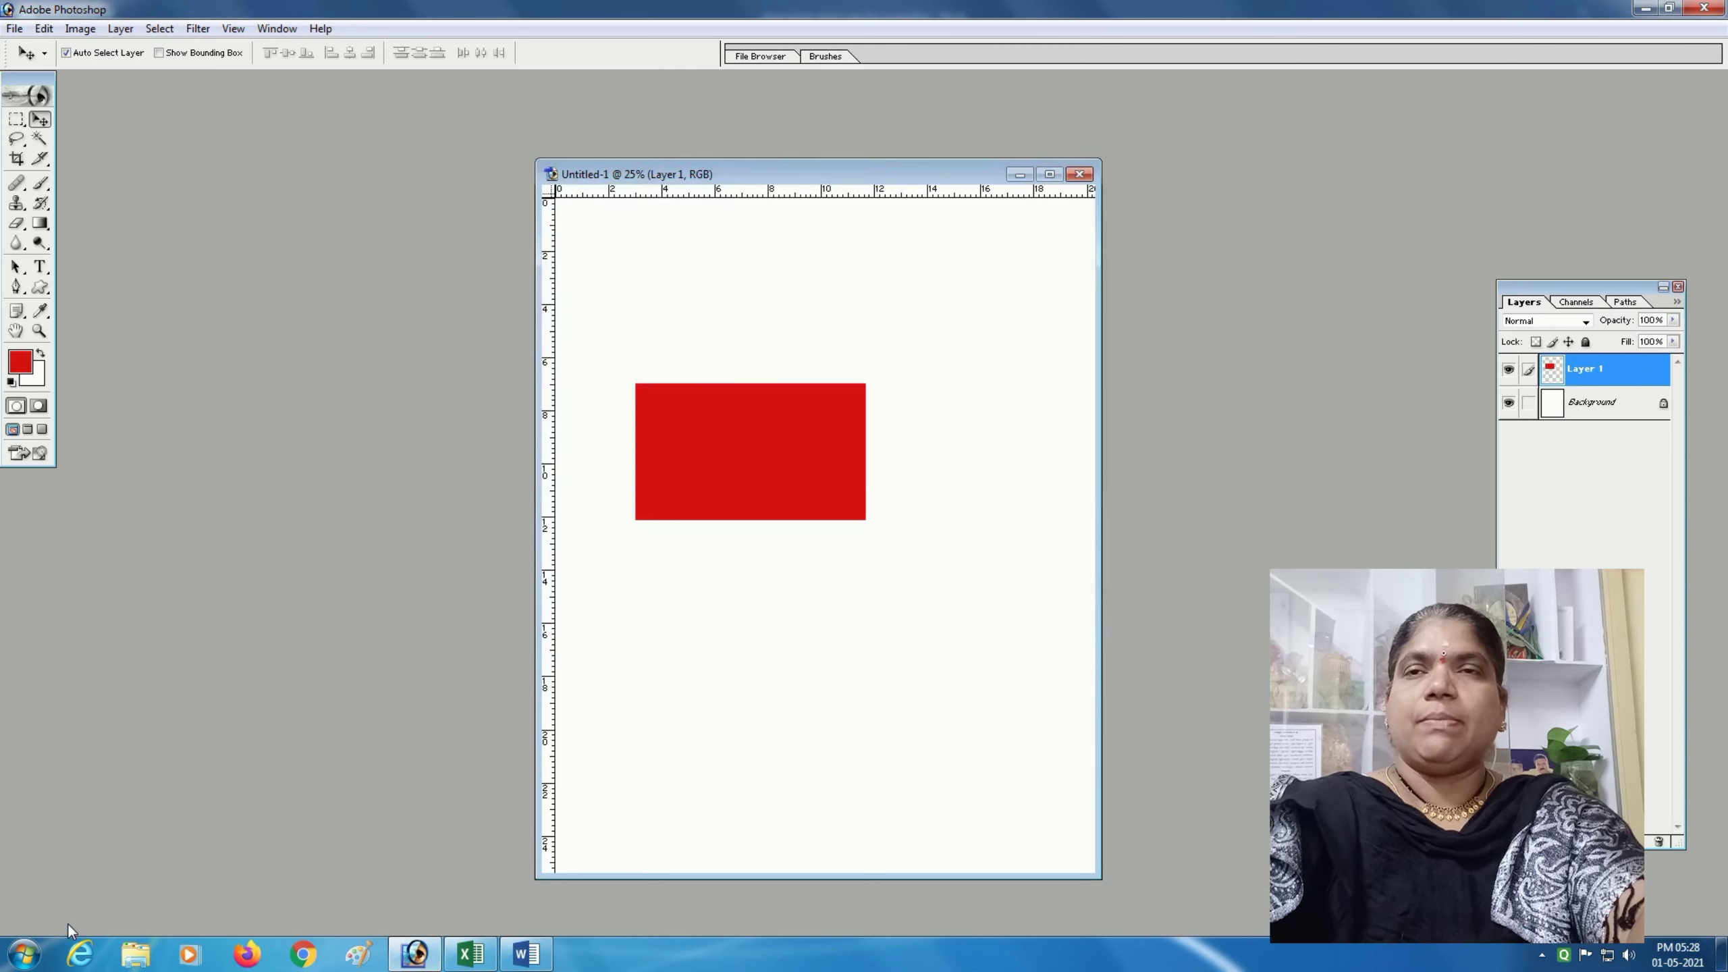
pyautogui.click(1049, 175)
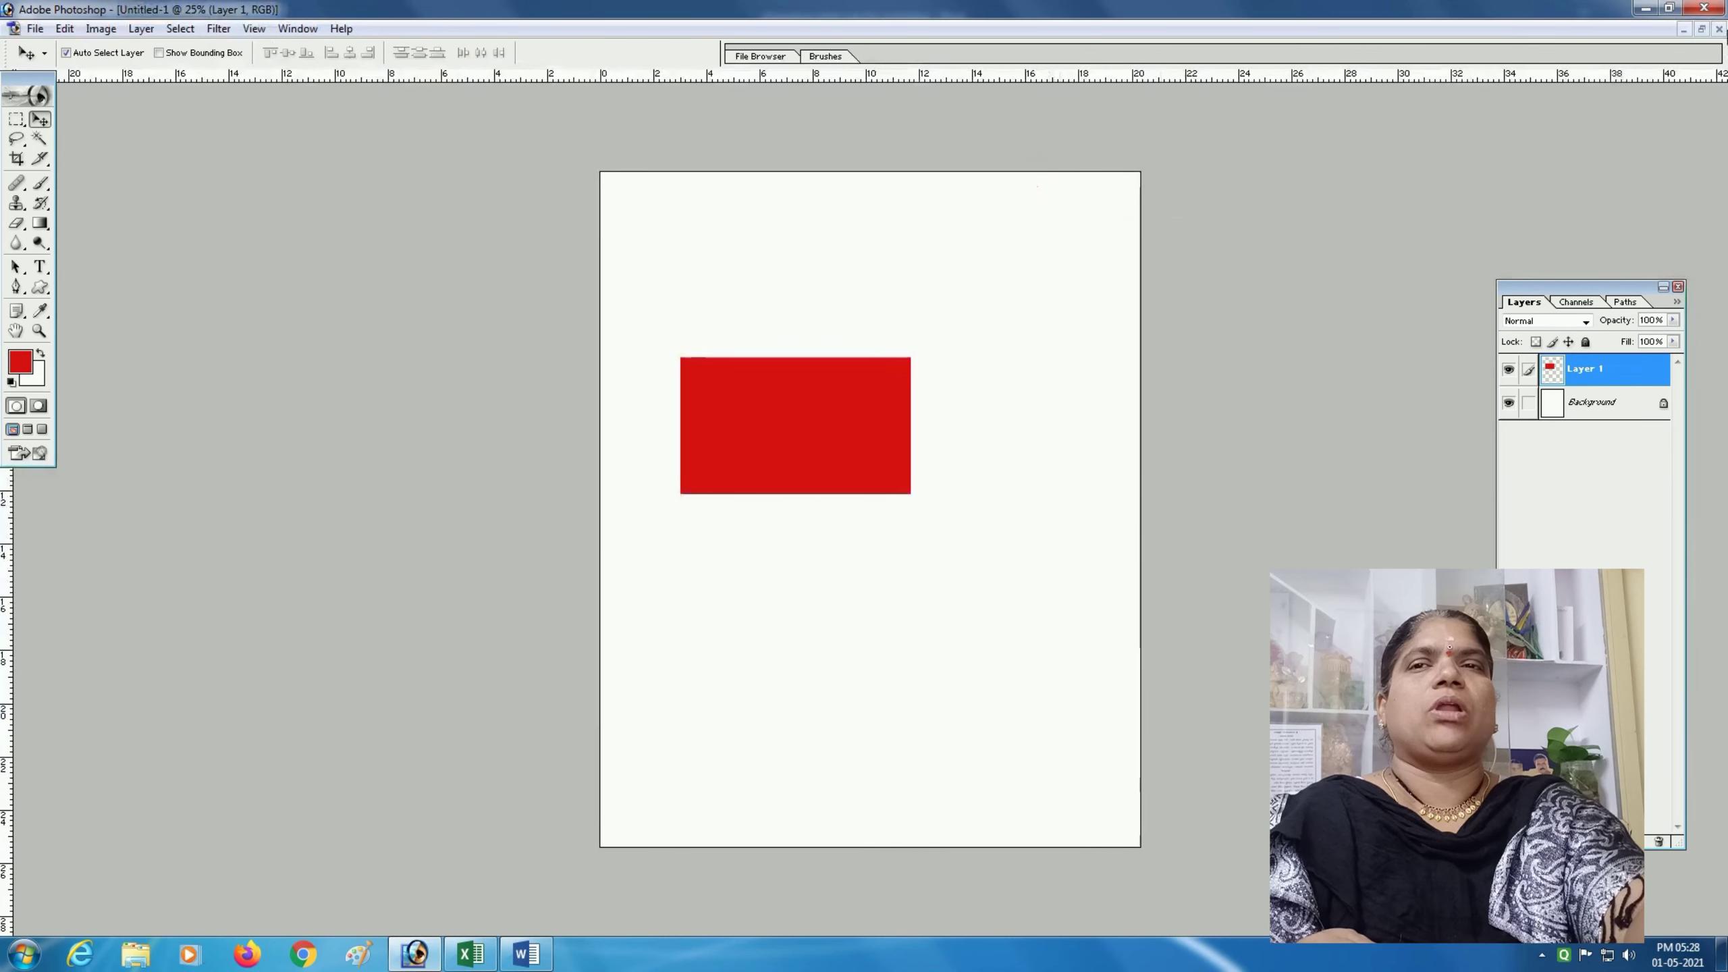
pyautogui.click(1683, 30)
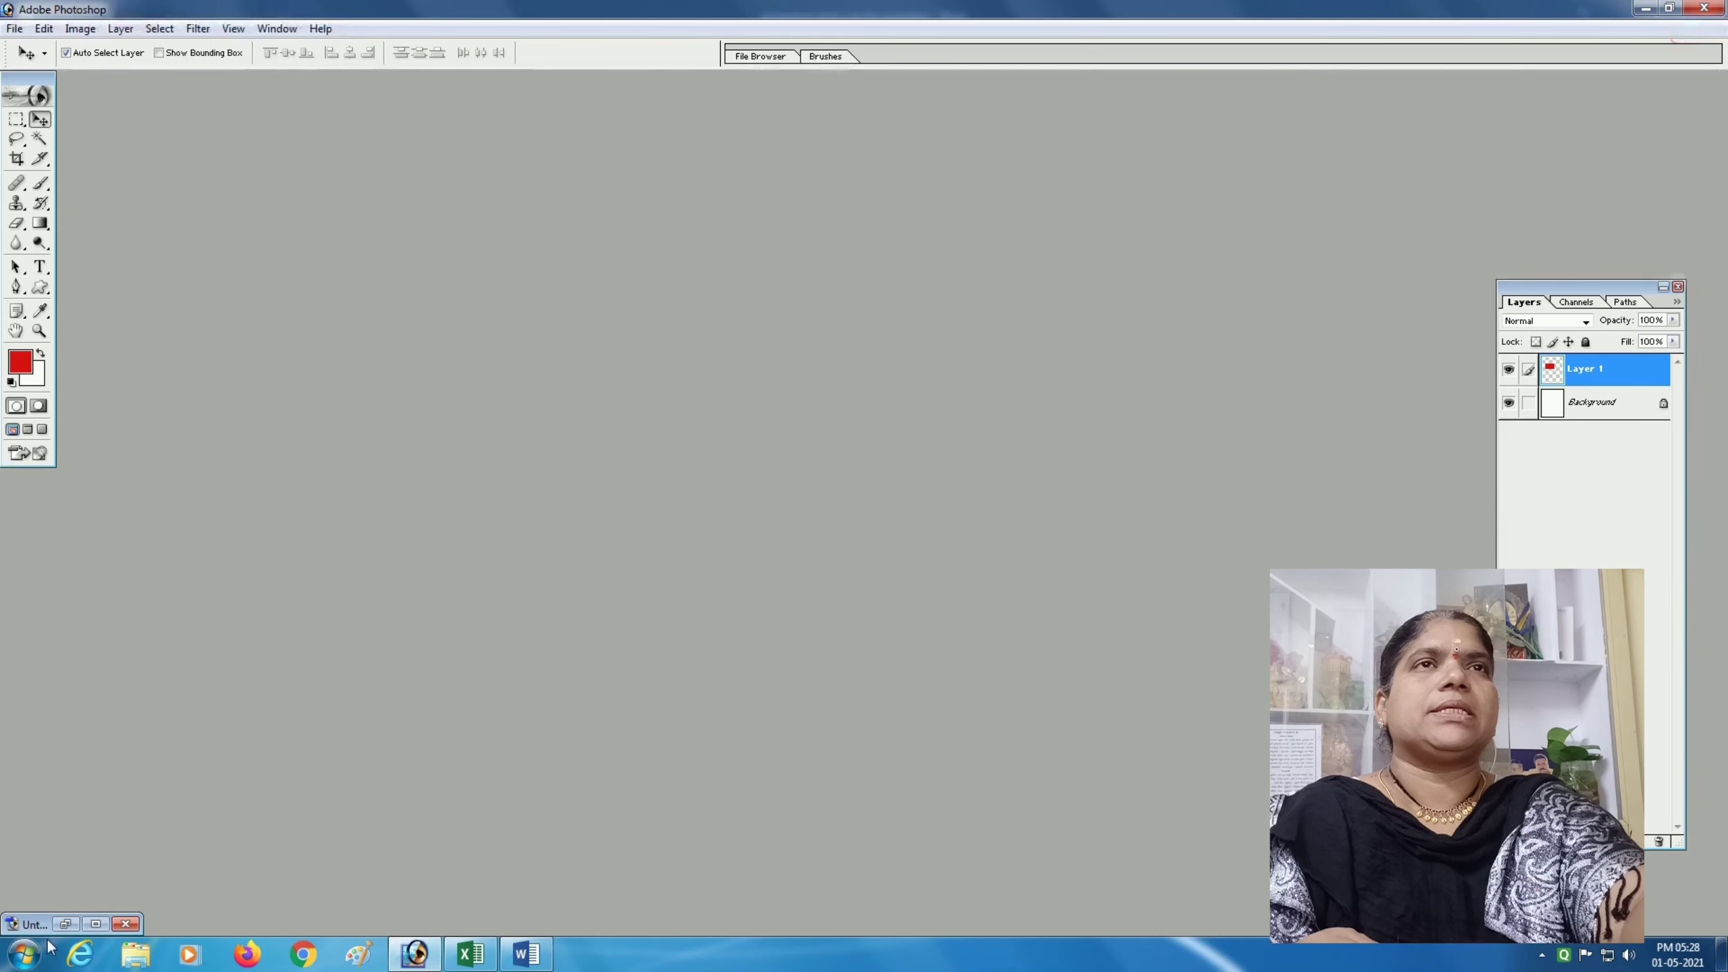
pyautogui.click(93, 925)
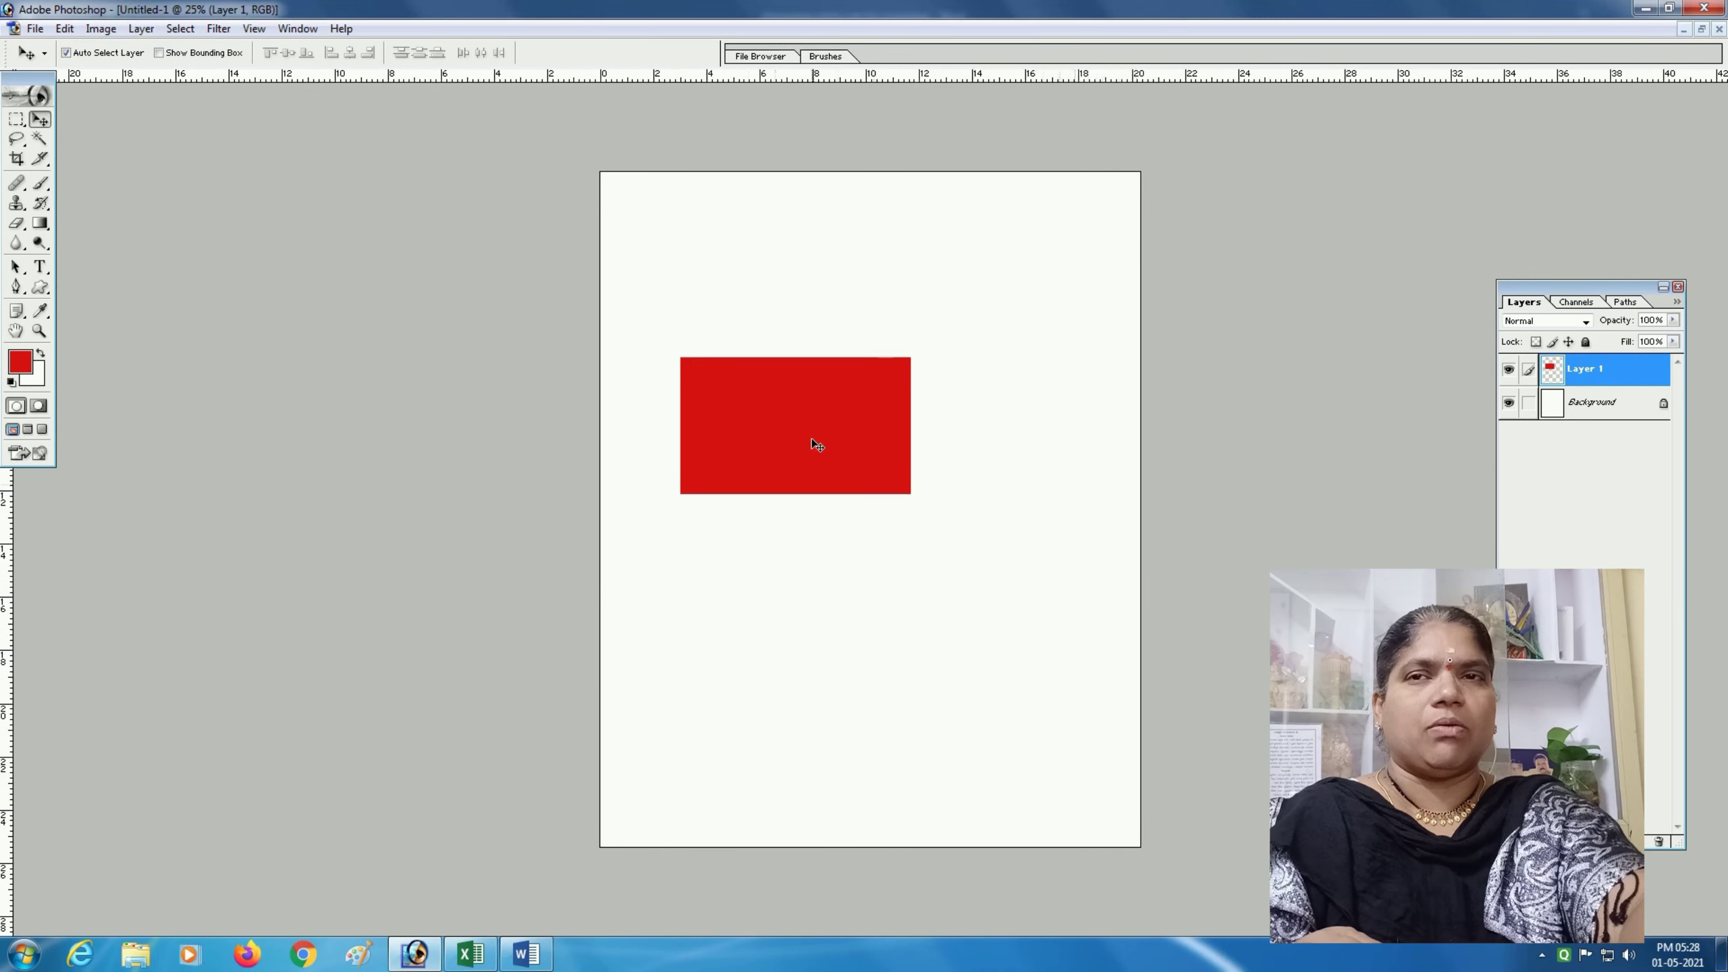
pyautogui.moveTo(812, 443)
pyautogui.mouseDown()
pyautogui.moveTo(789, 310)
pyautogui.moveTo(790, 494)
pyautogui.moveTo(798, 461)
pyautogui.mouseUp()
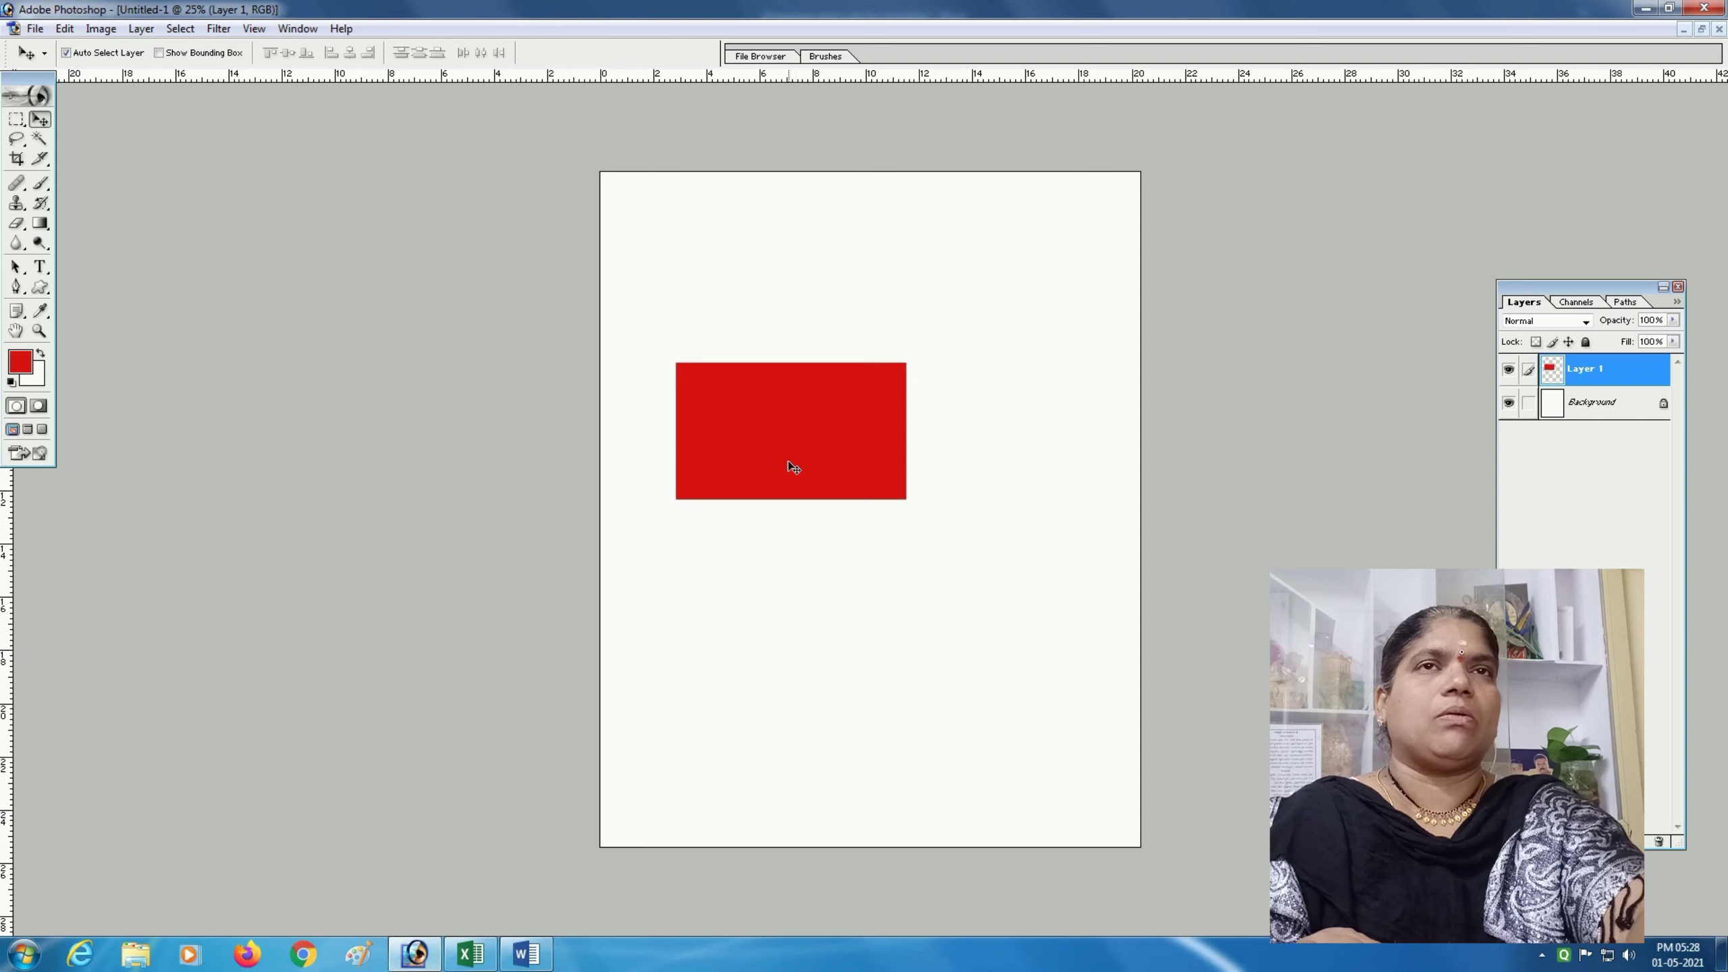
pyautogui.hotkey('ctrl', 't')
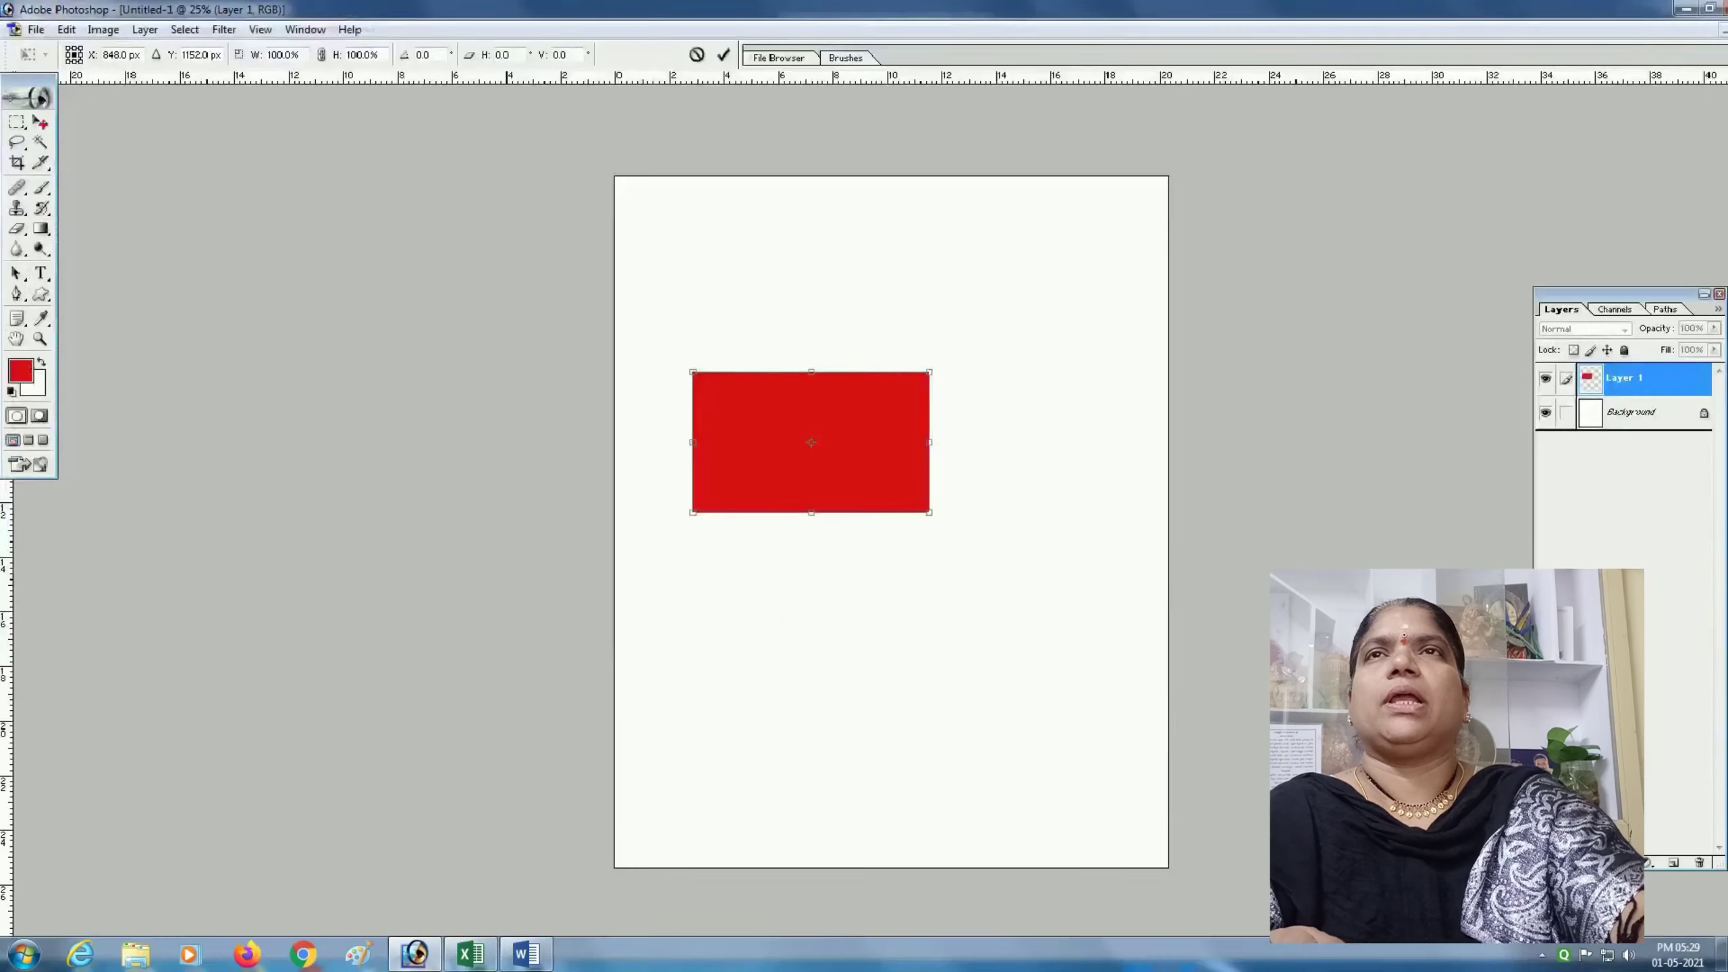
pyautogui.click(39, 122)
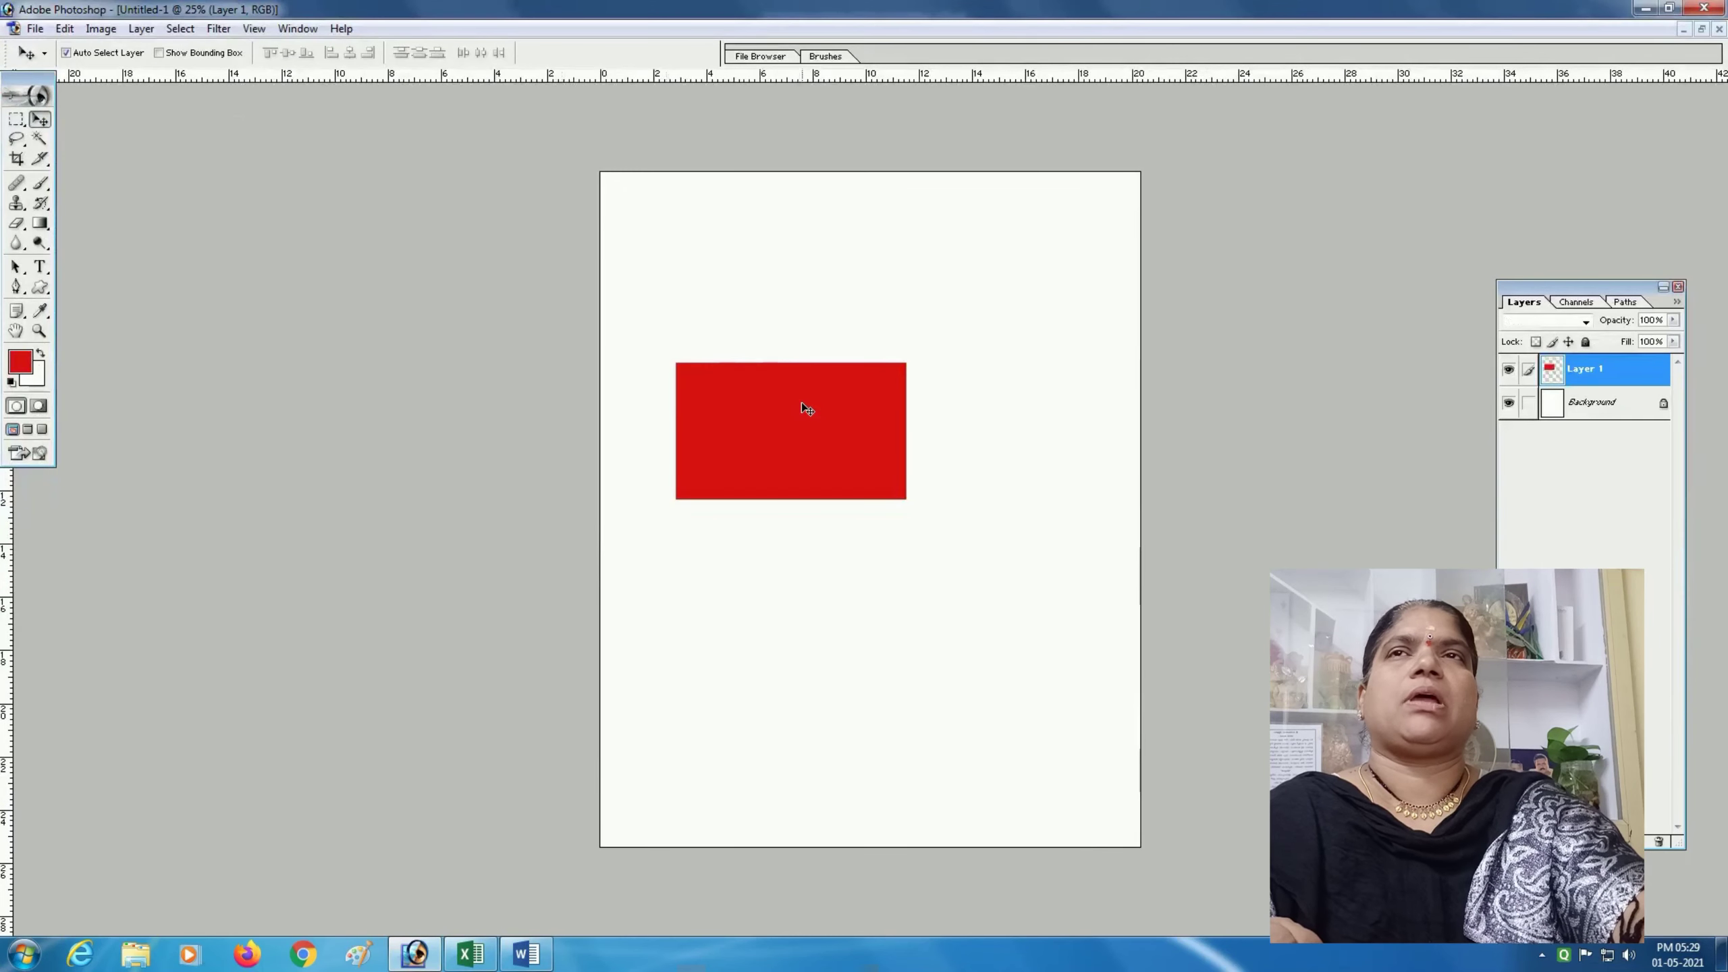
pyautogui.hotkey('ctrl', 't')
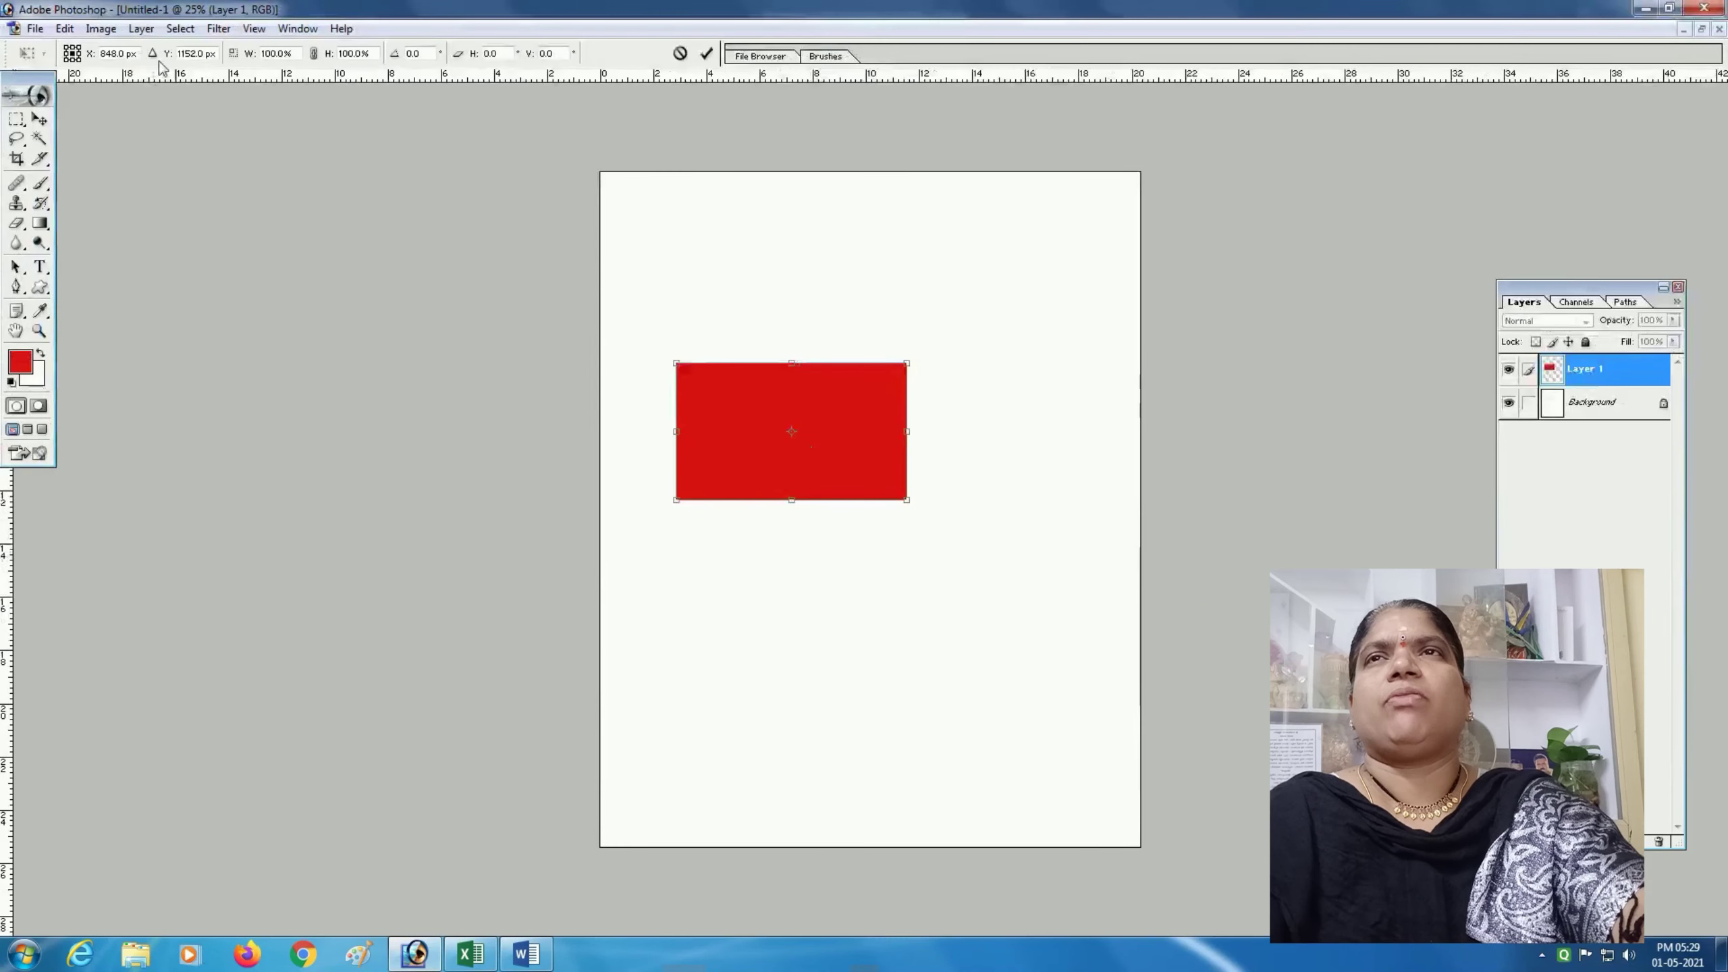
# Set transform X to 10 and Y to 50, then drag the rectangle to mid-page
pyautogui.click(119, 53)
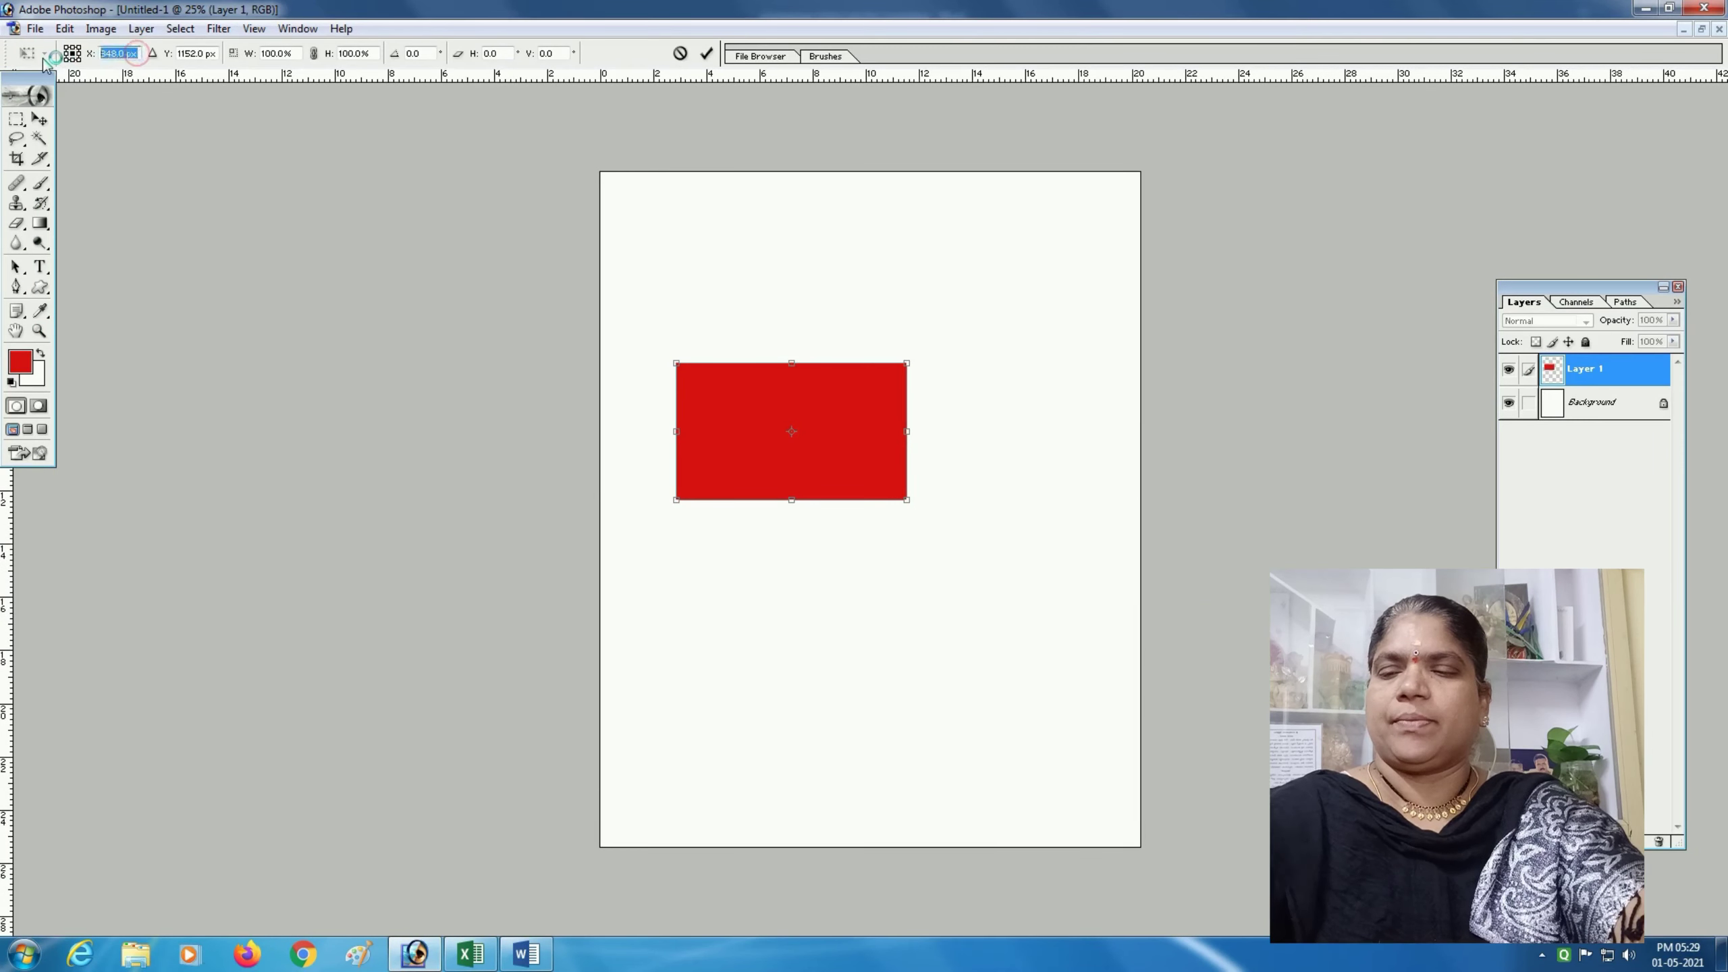
pyautogui.write('10')
pyautogui.press('Return')
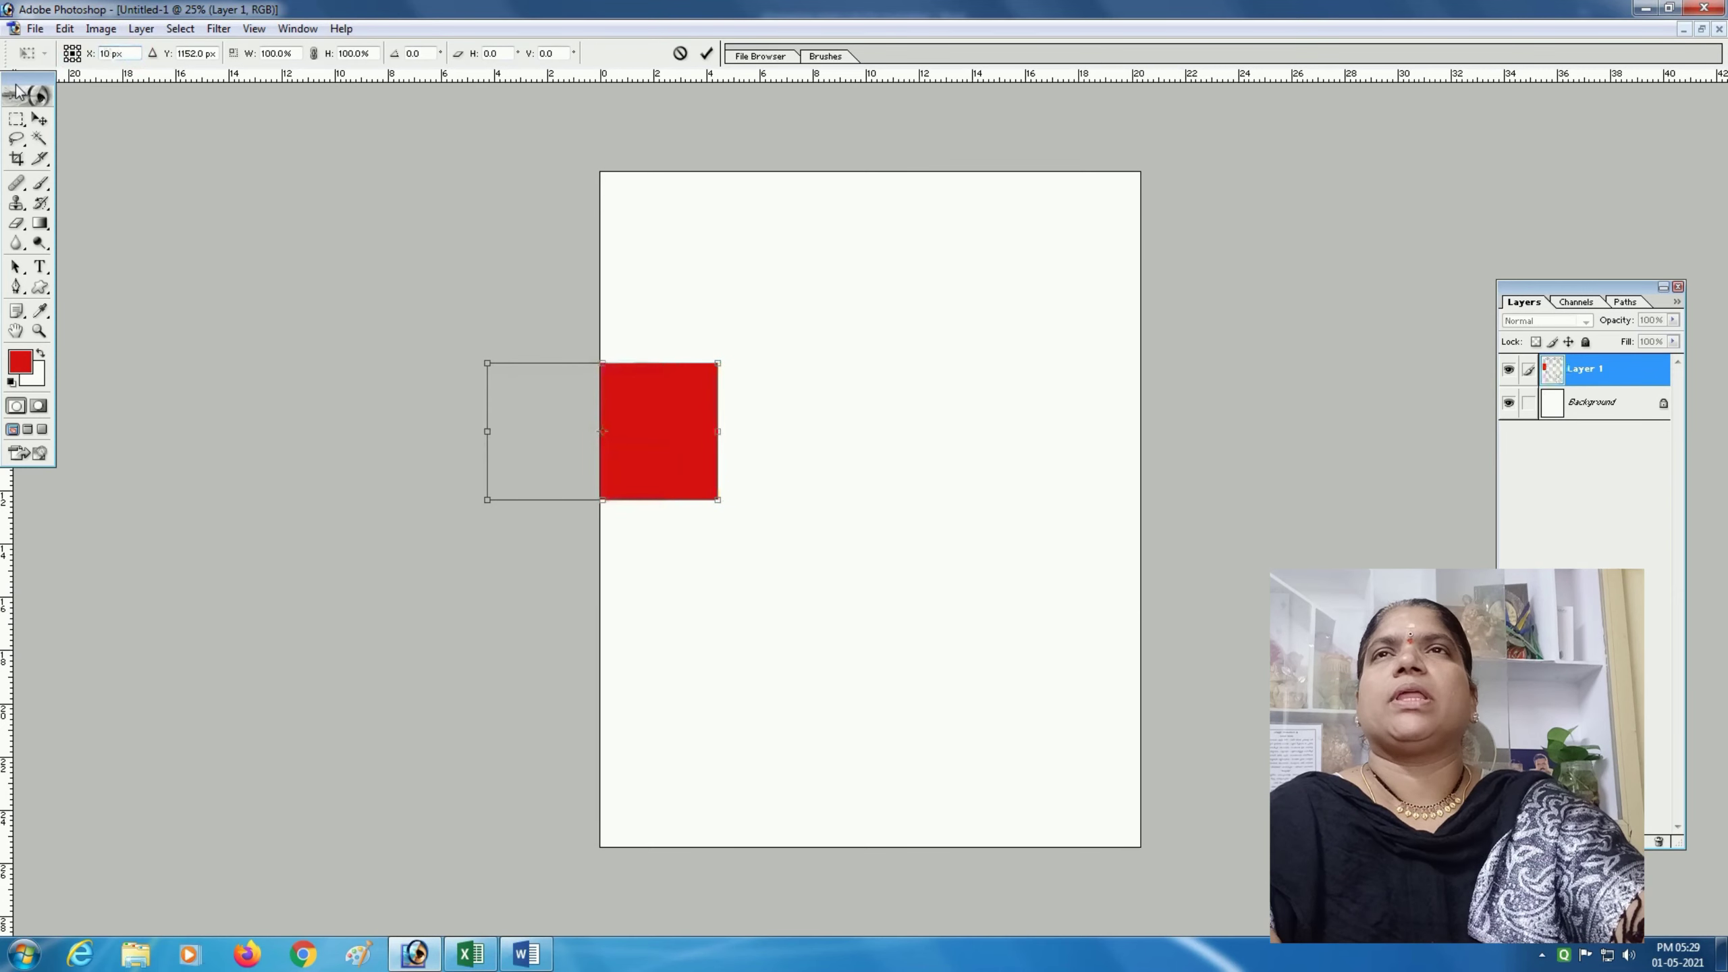
pyautogui.click(215, 54)
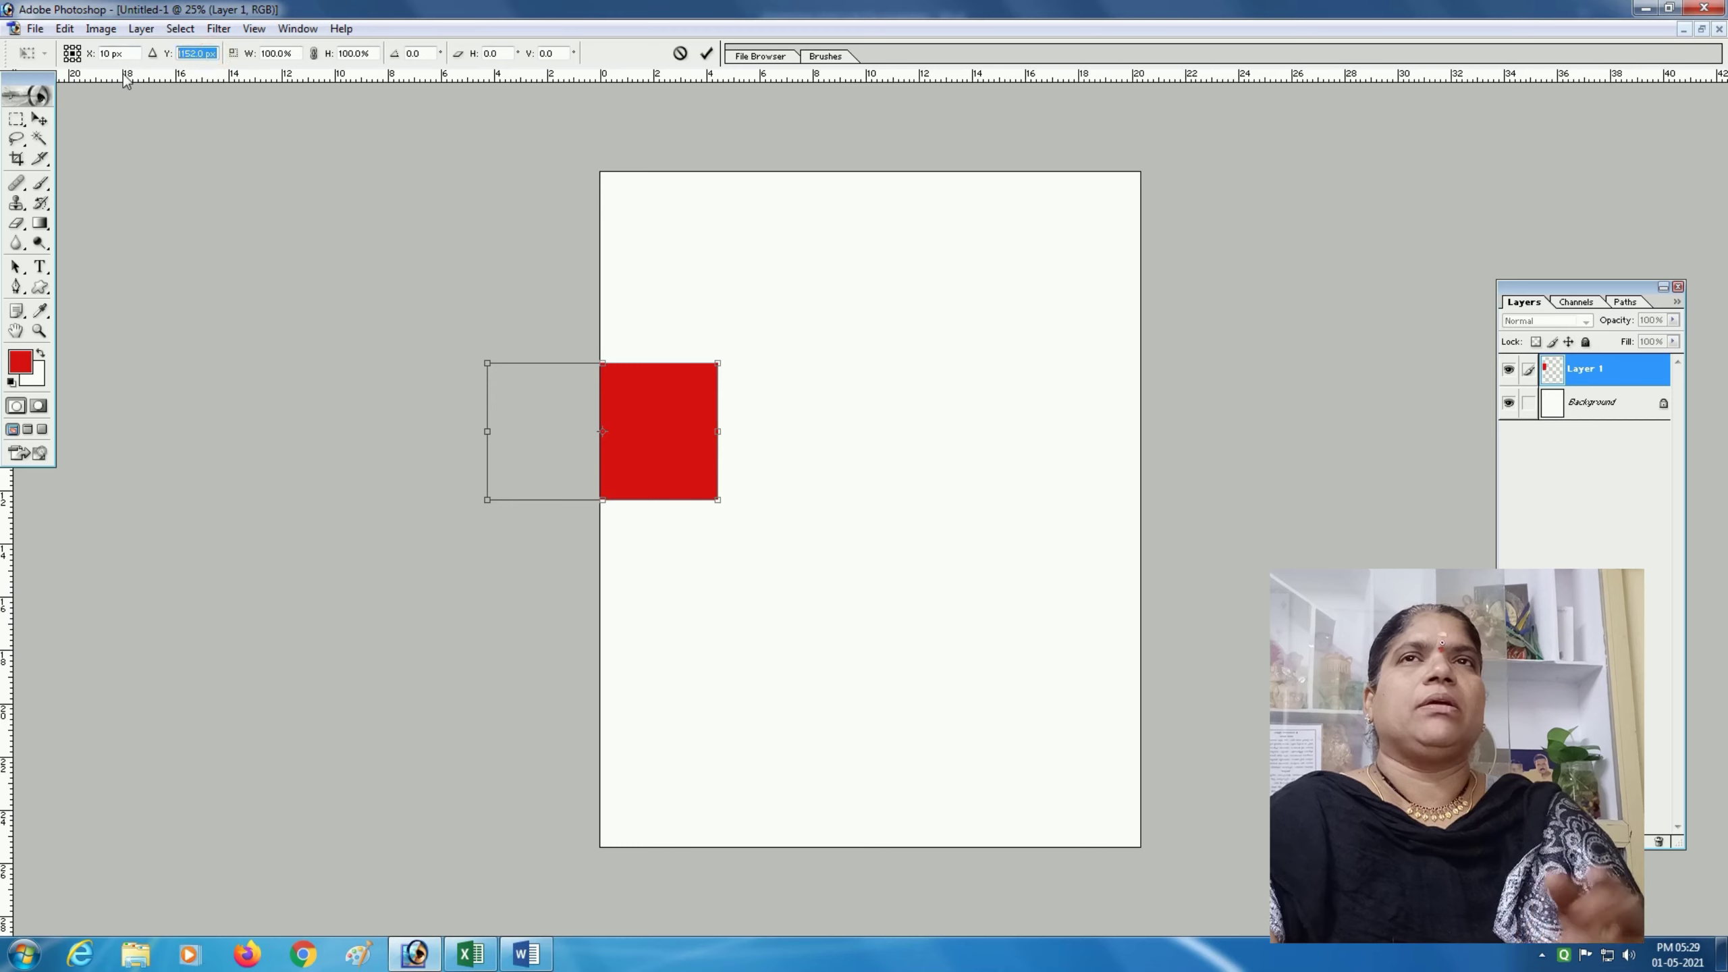
pyautogui.write('50')
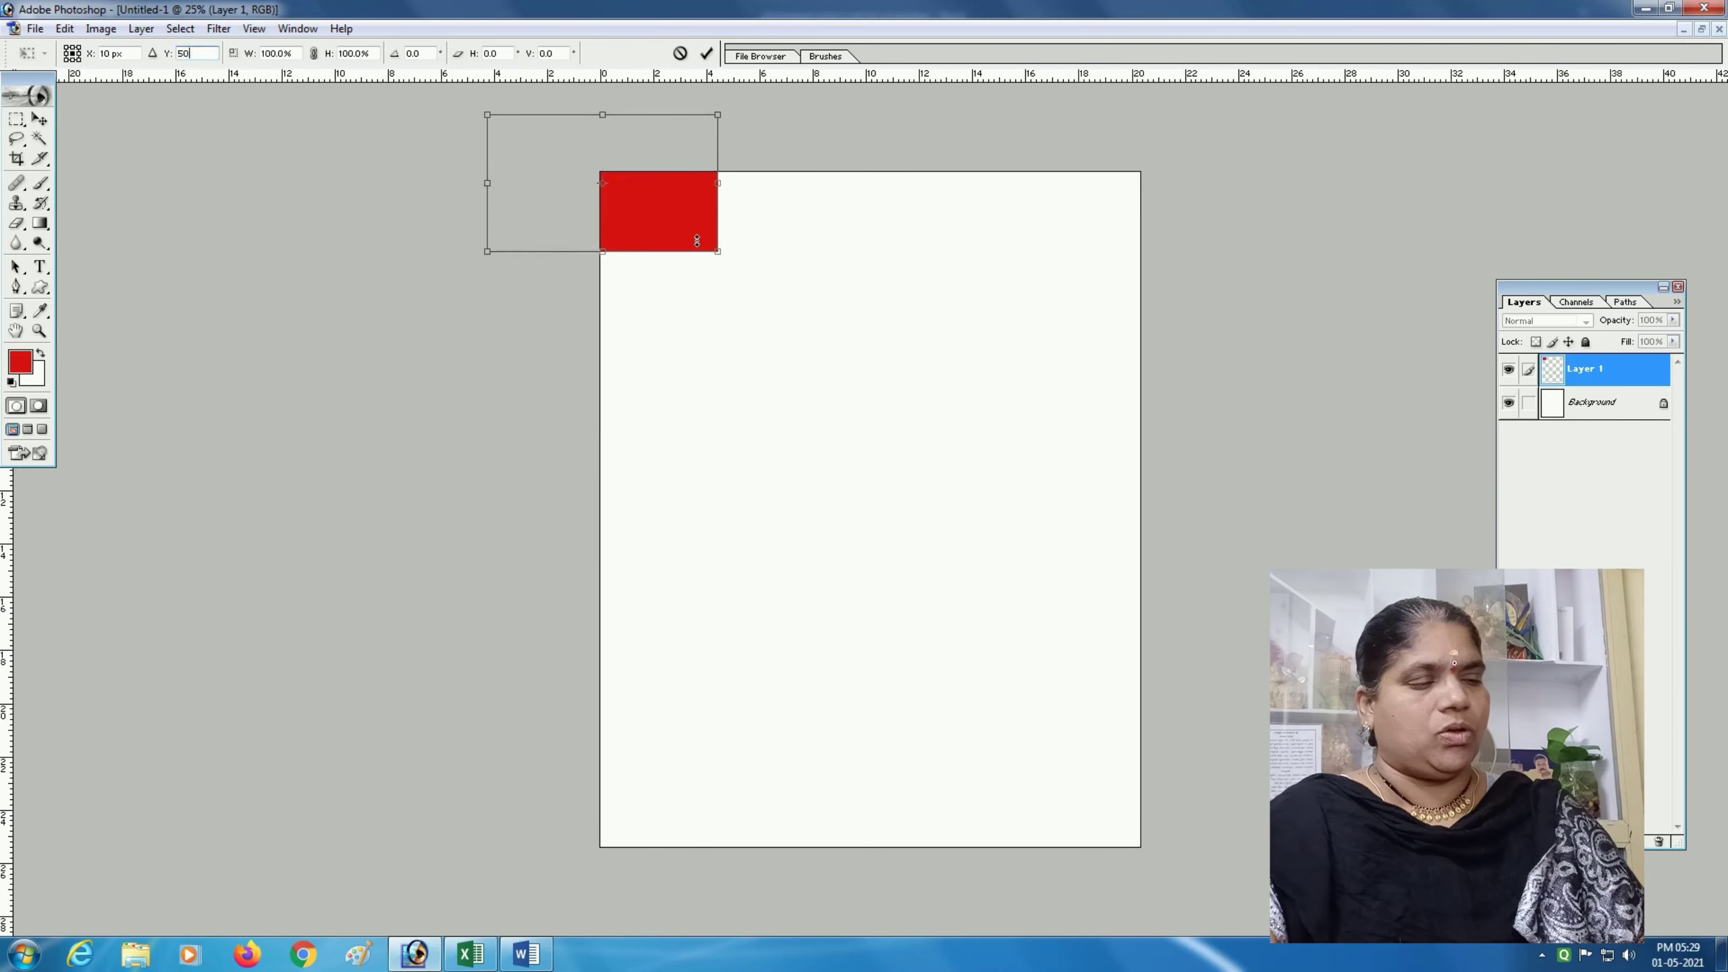
pyautogui.moveTo(663, 216); pyautogui.dragTo(920, 593)
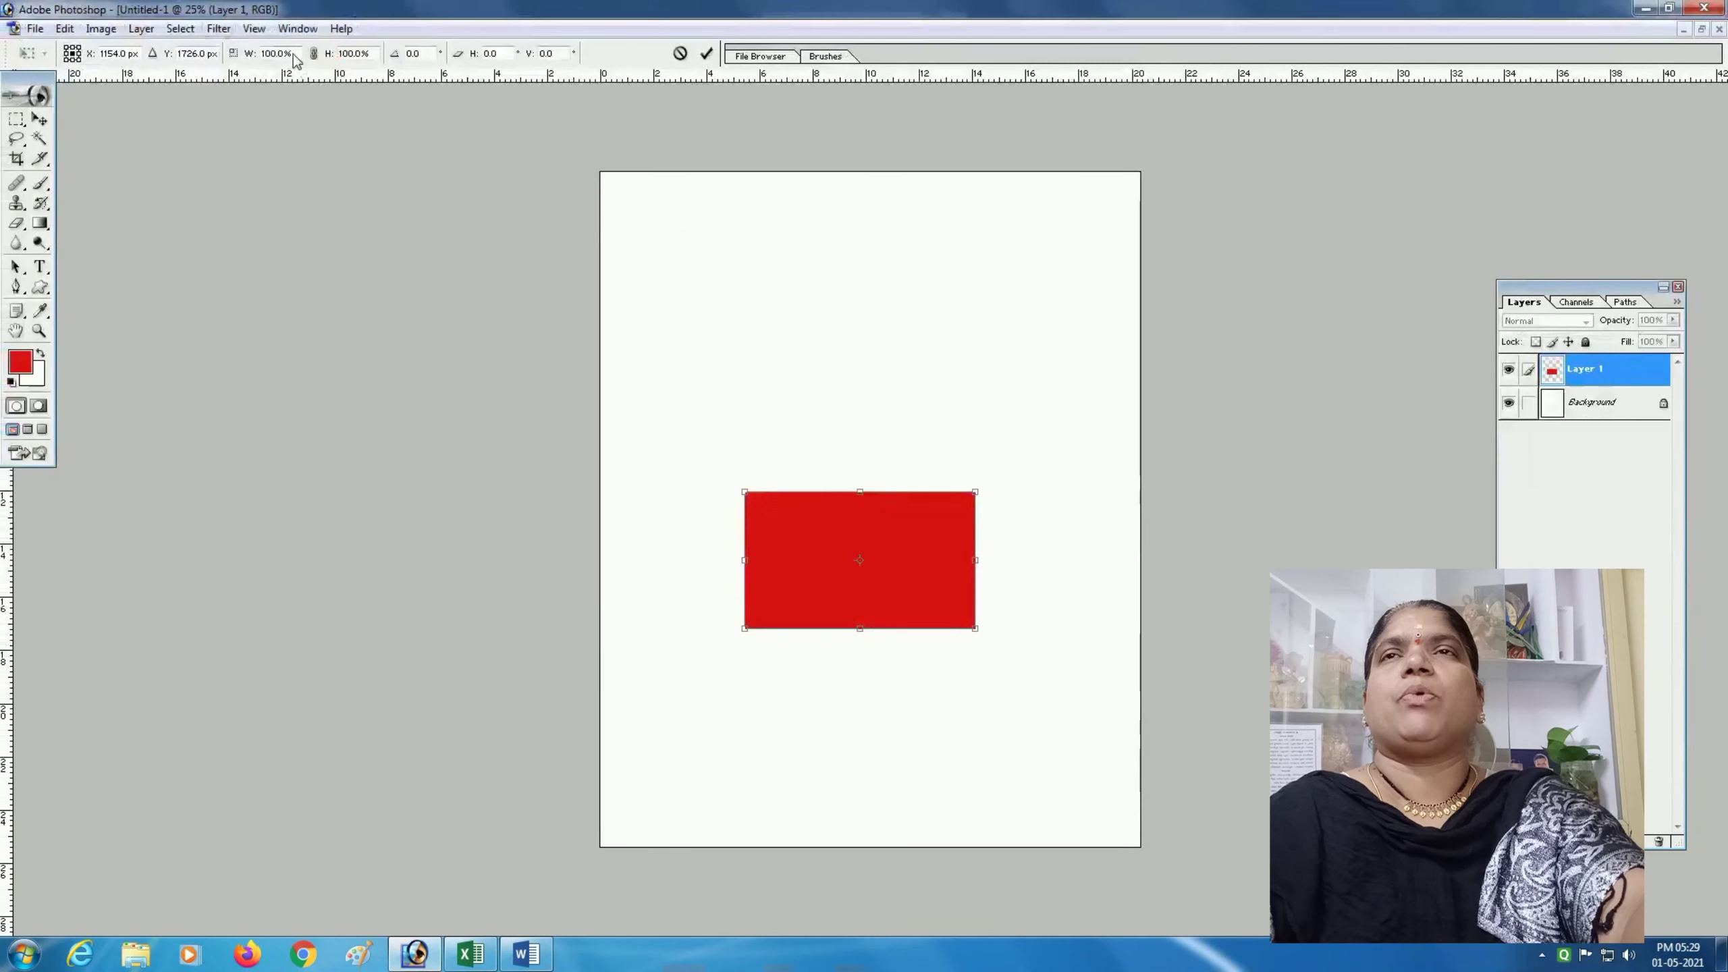
# Scale the rectangle to 200% width and 50% height, then drag the bar near the top
pyautogui.doubleClick(279, 54)
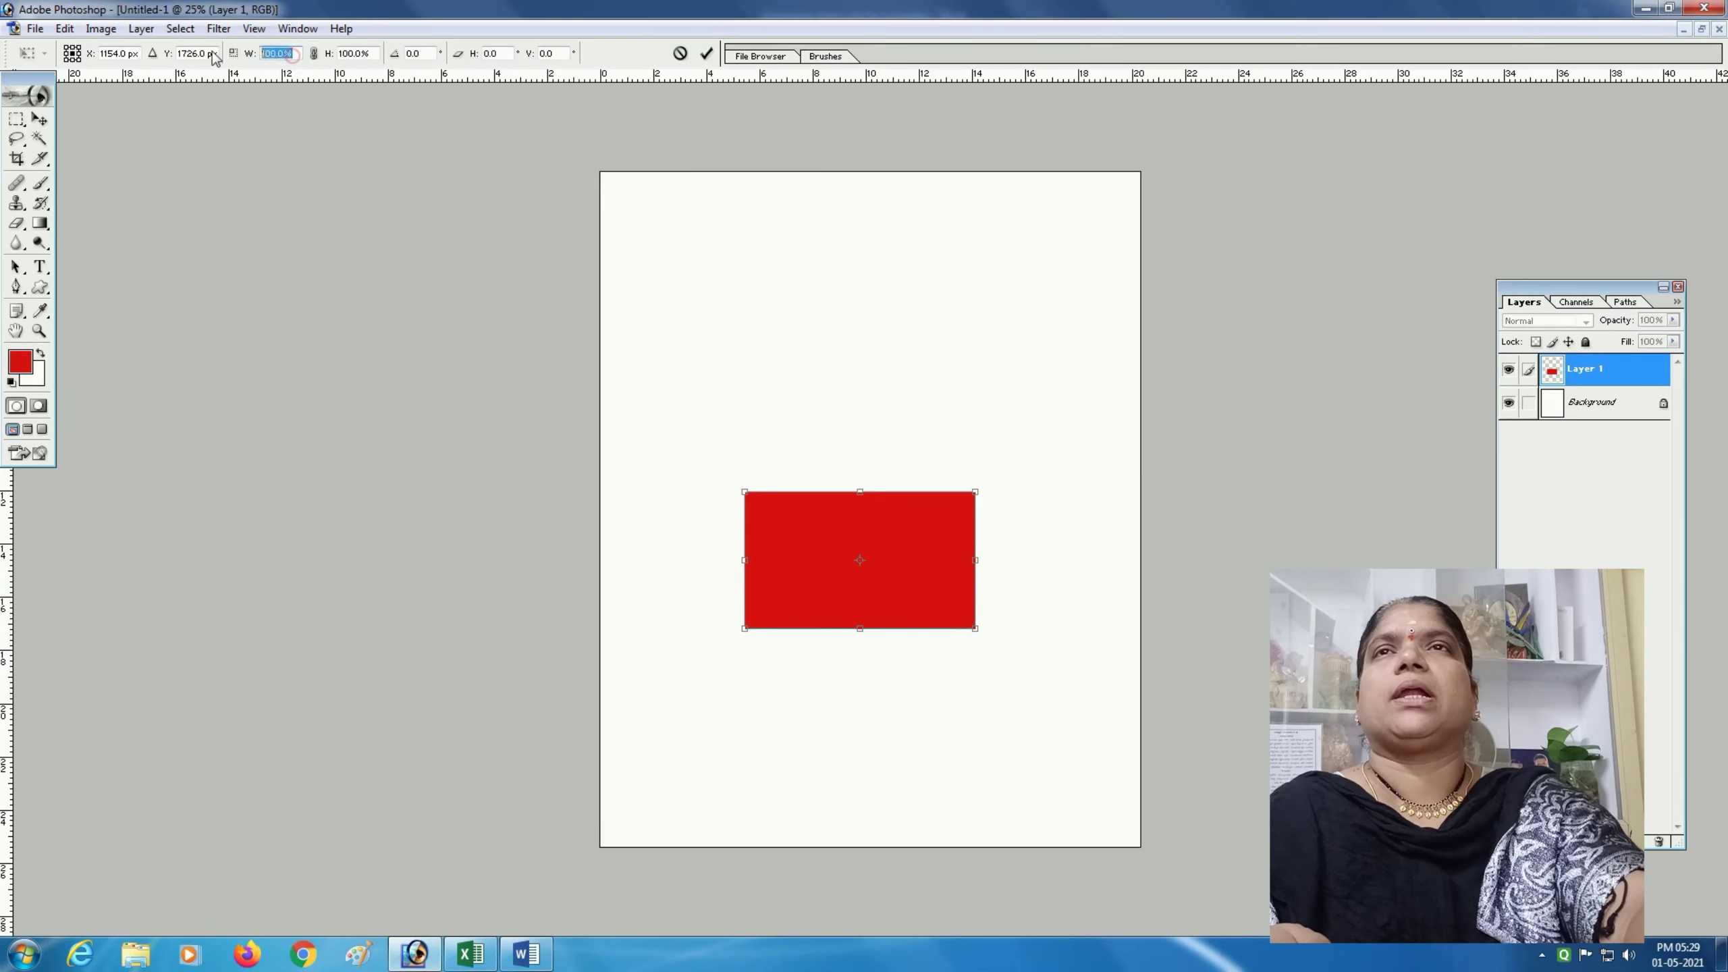
pyautogui.write('200')
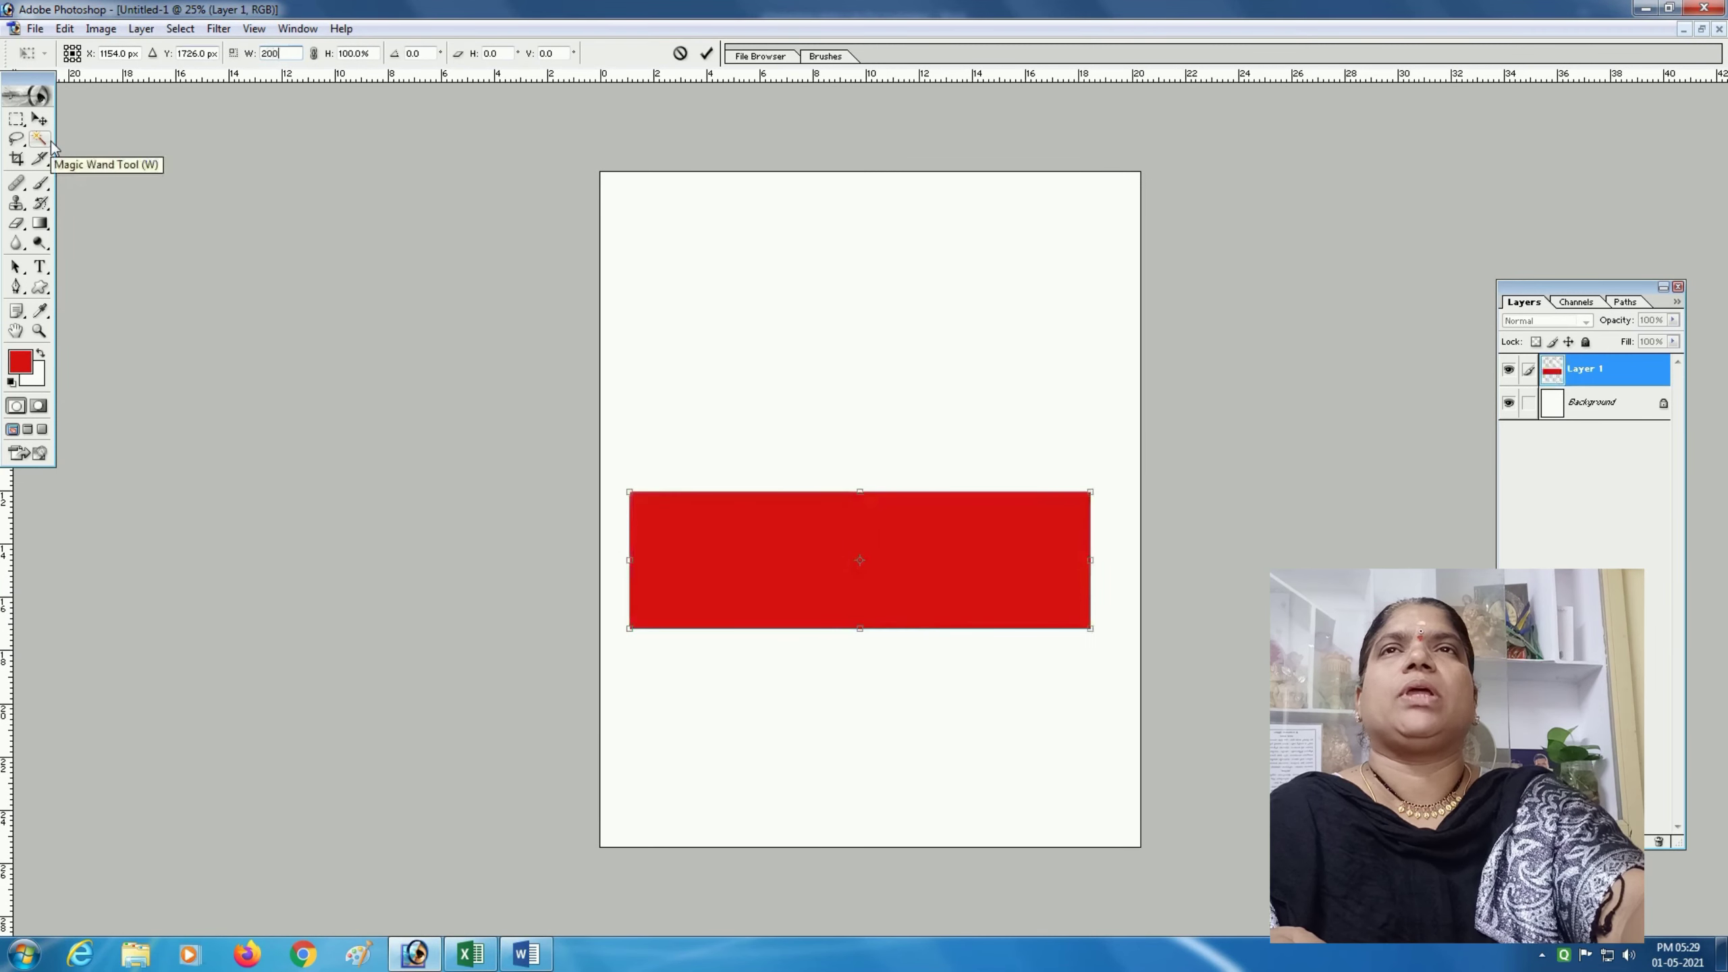
pyautogui.press('Return')
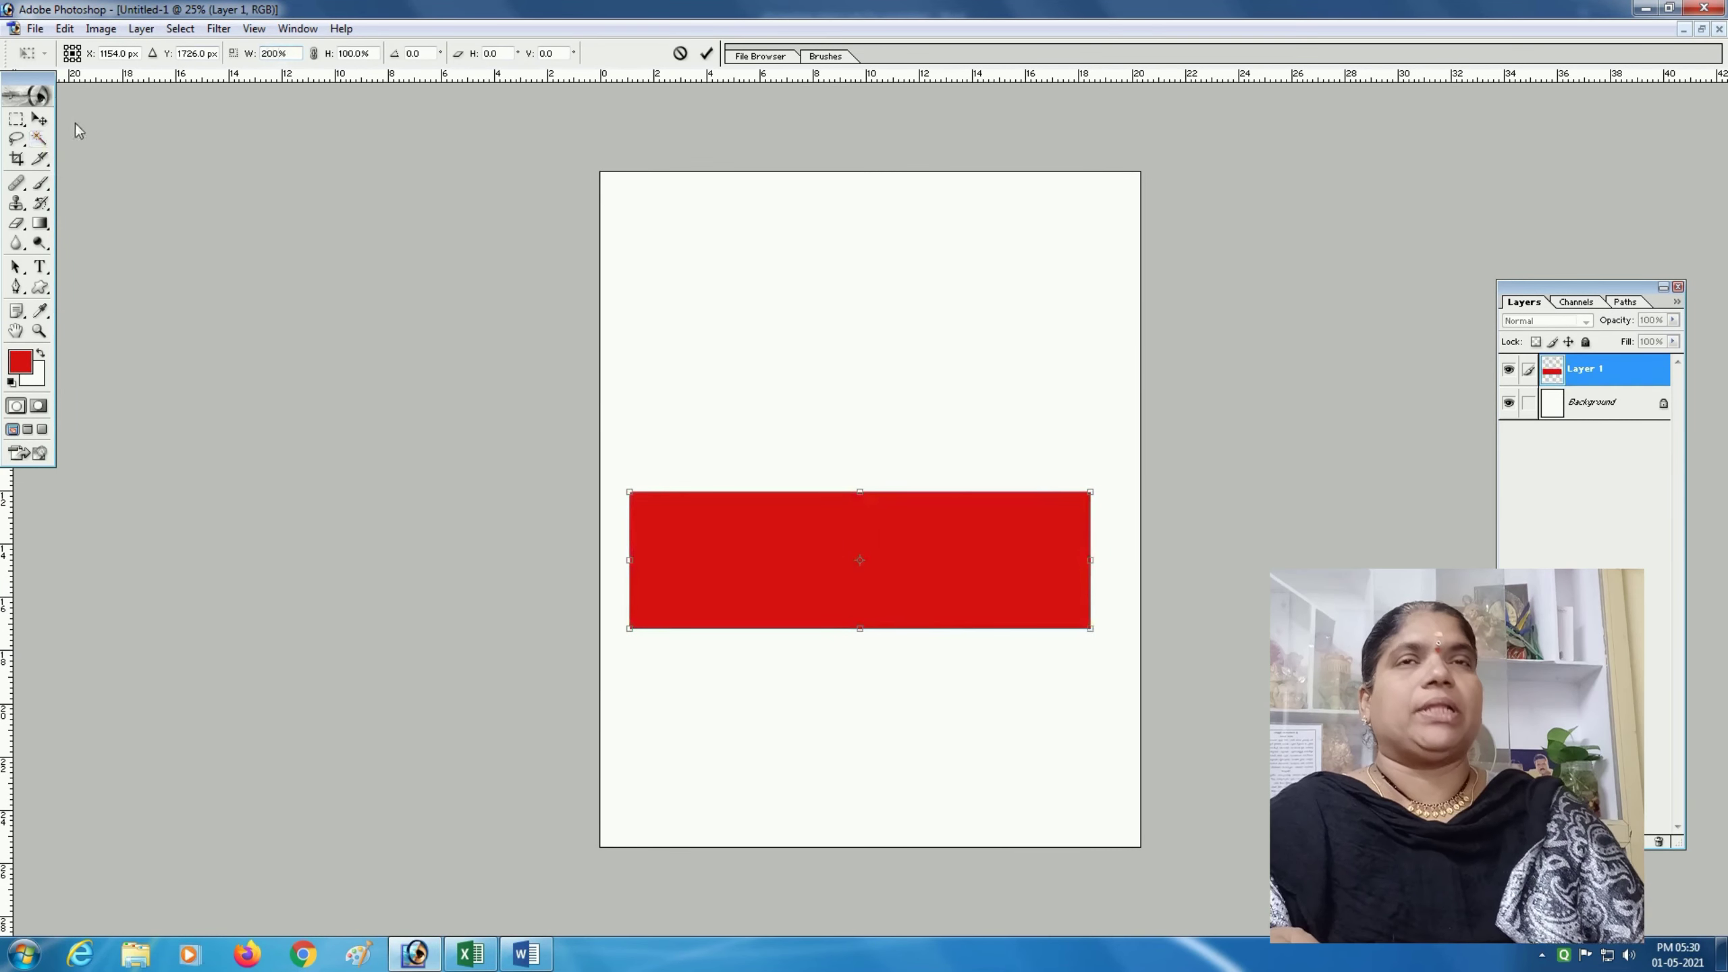
pyautogui.click(374, 59)
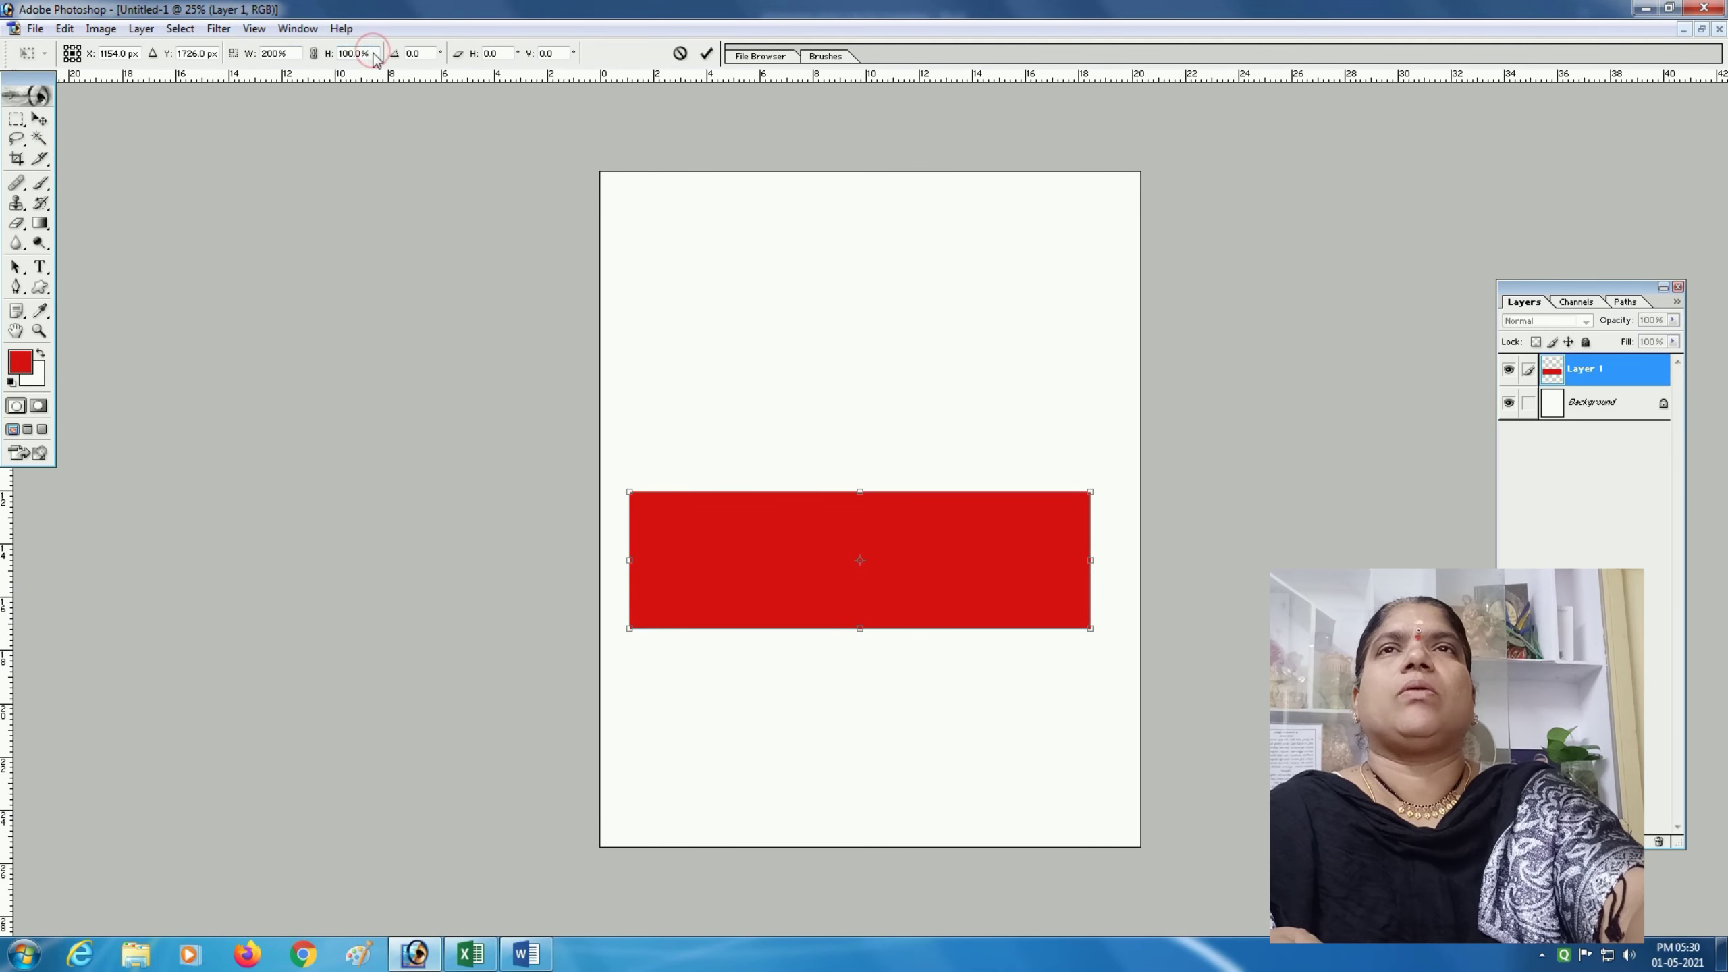
pyautogui.doubleClick(373, 54)
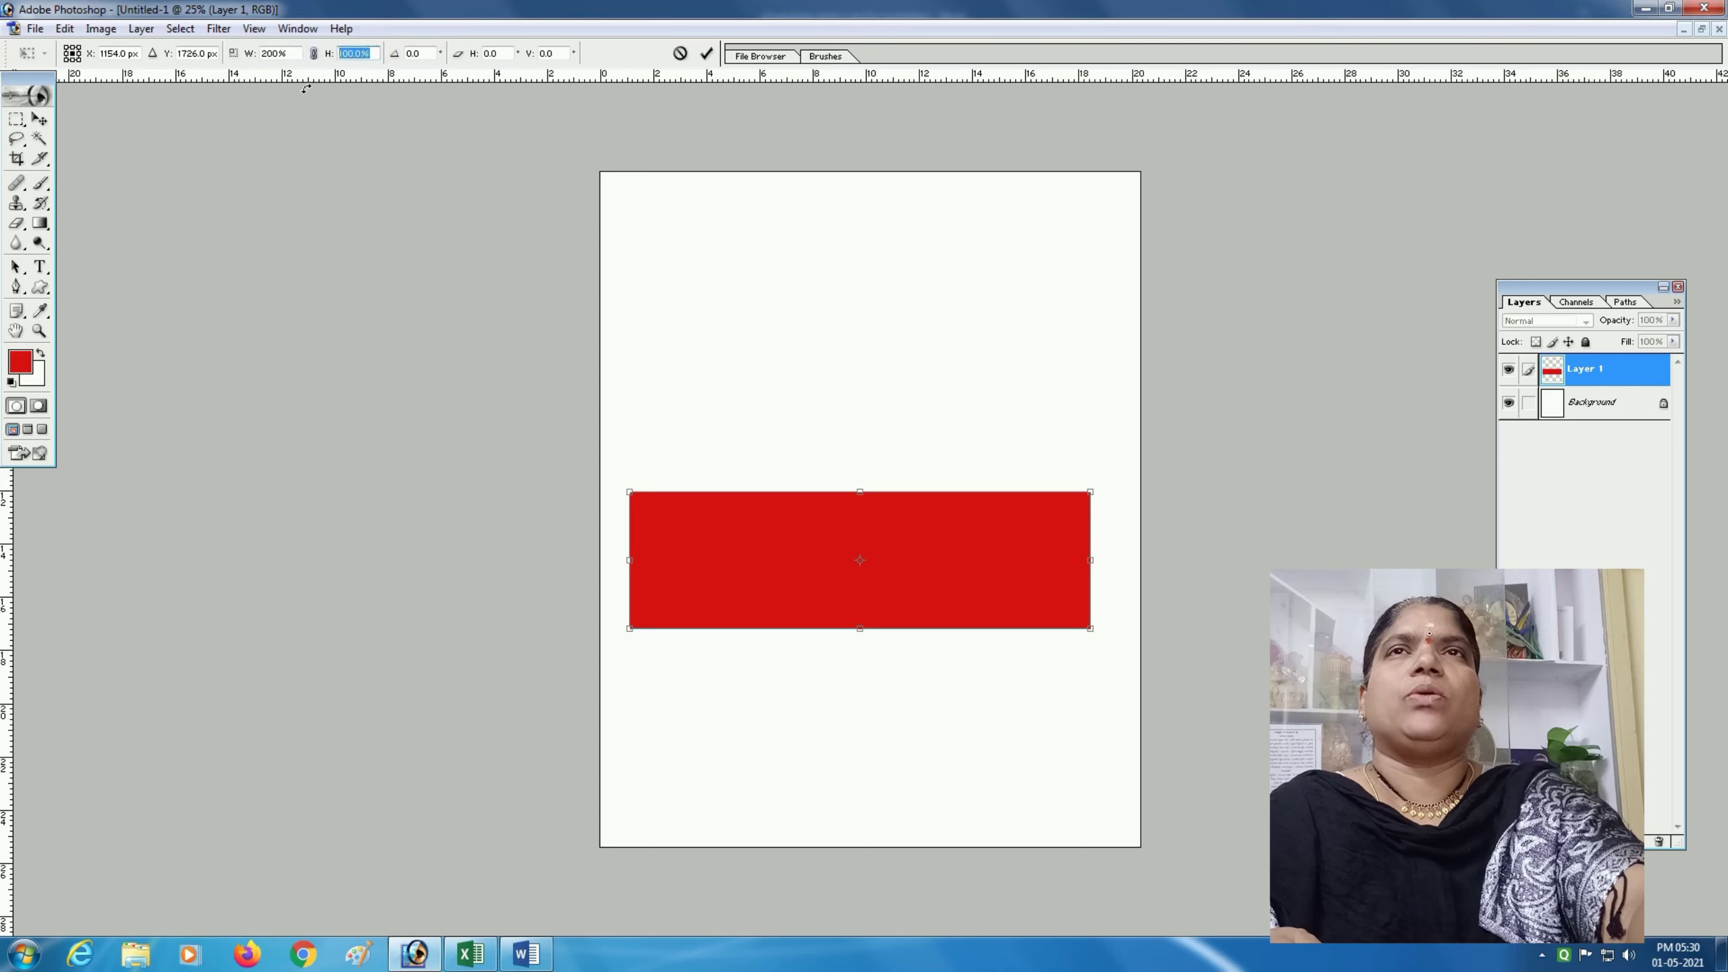
pyautogui.write('50')
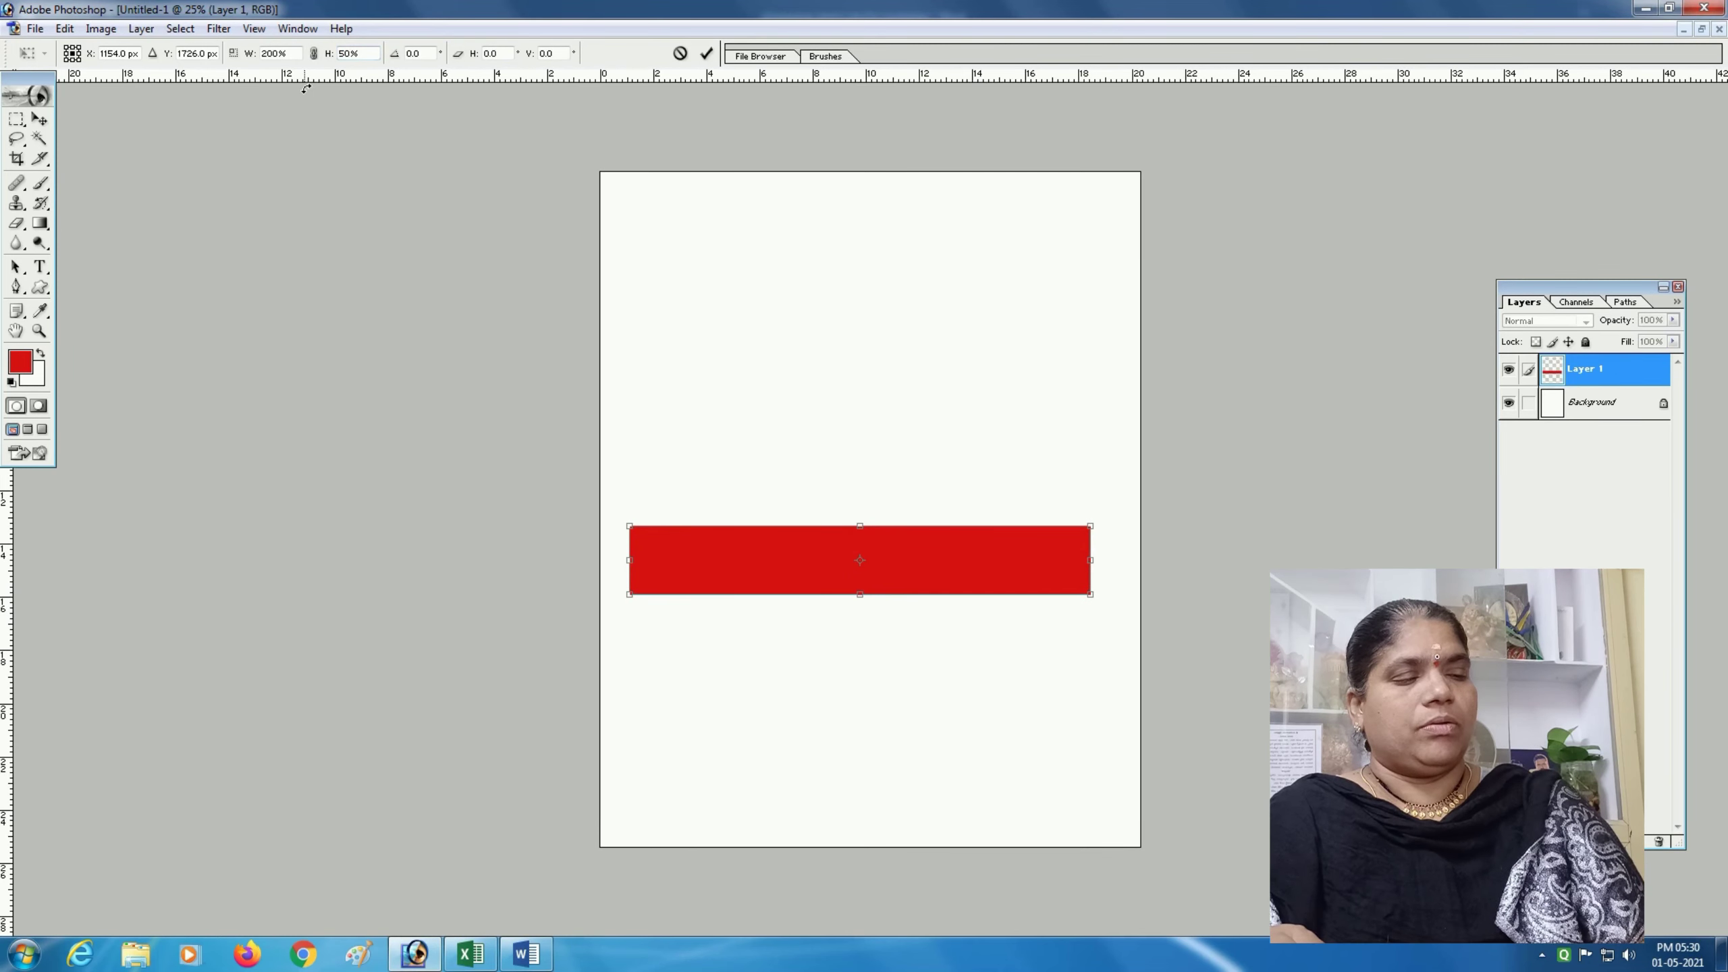
pyautogui.moveTo(824, 583); pyautogui.dragTo(826, 311)
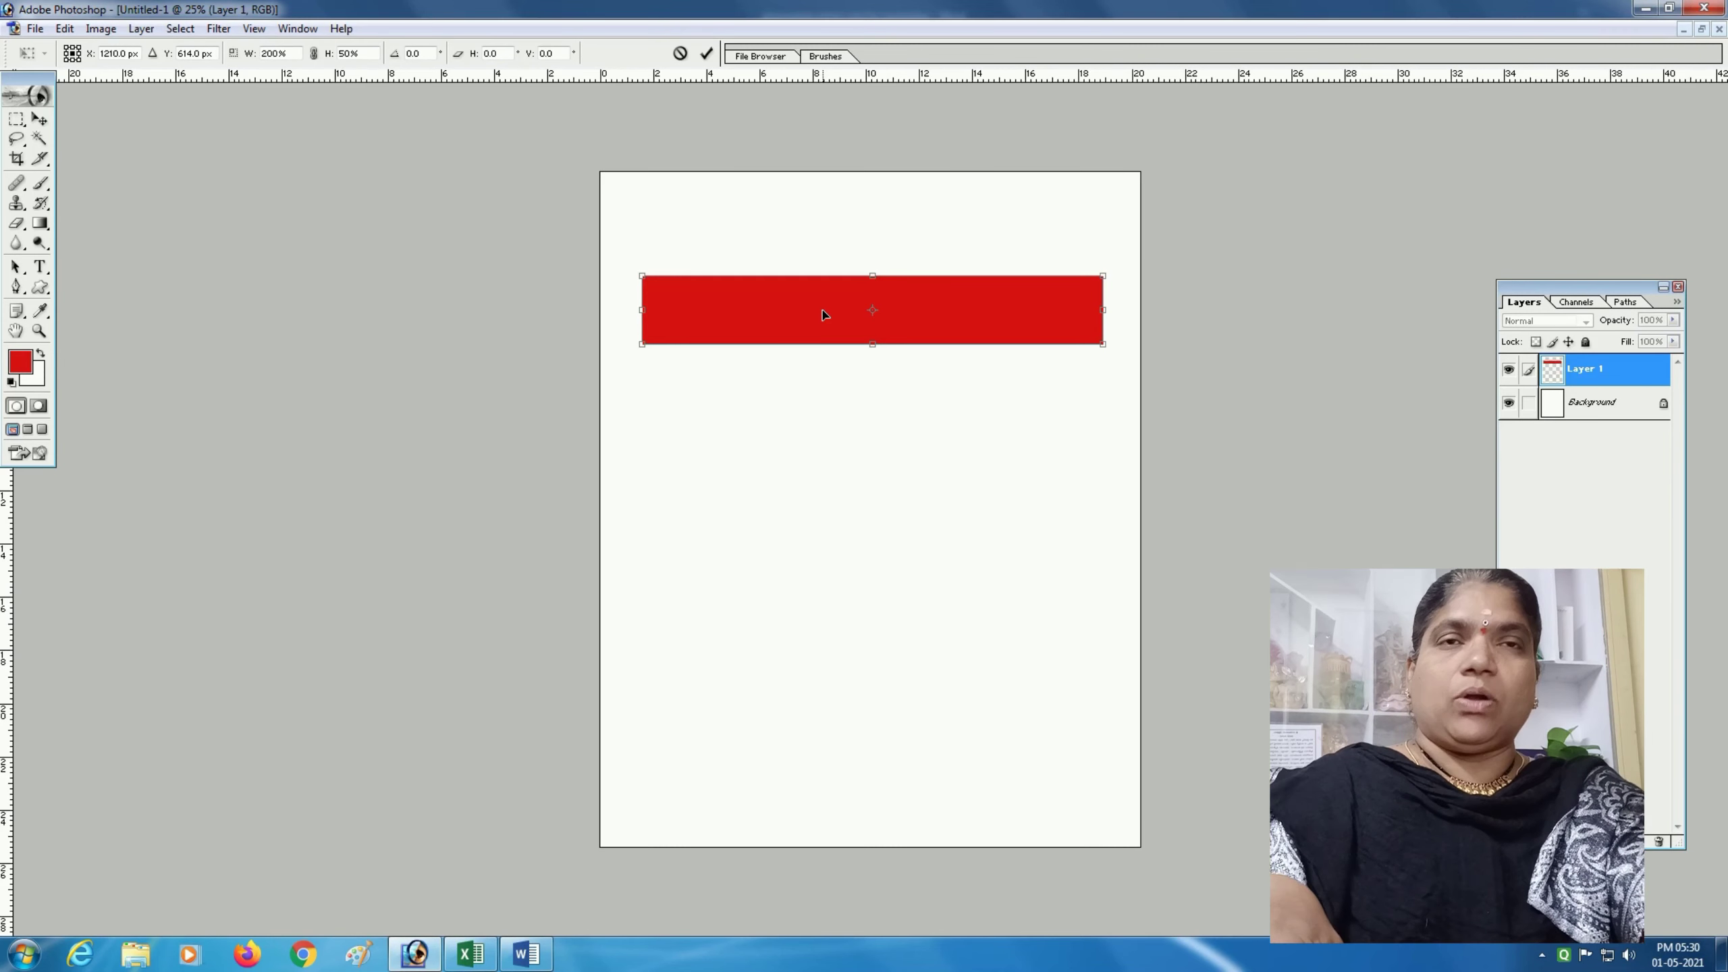
pyautogui.click(65, 28)
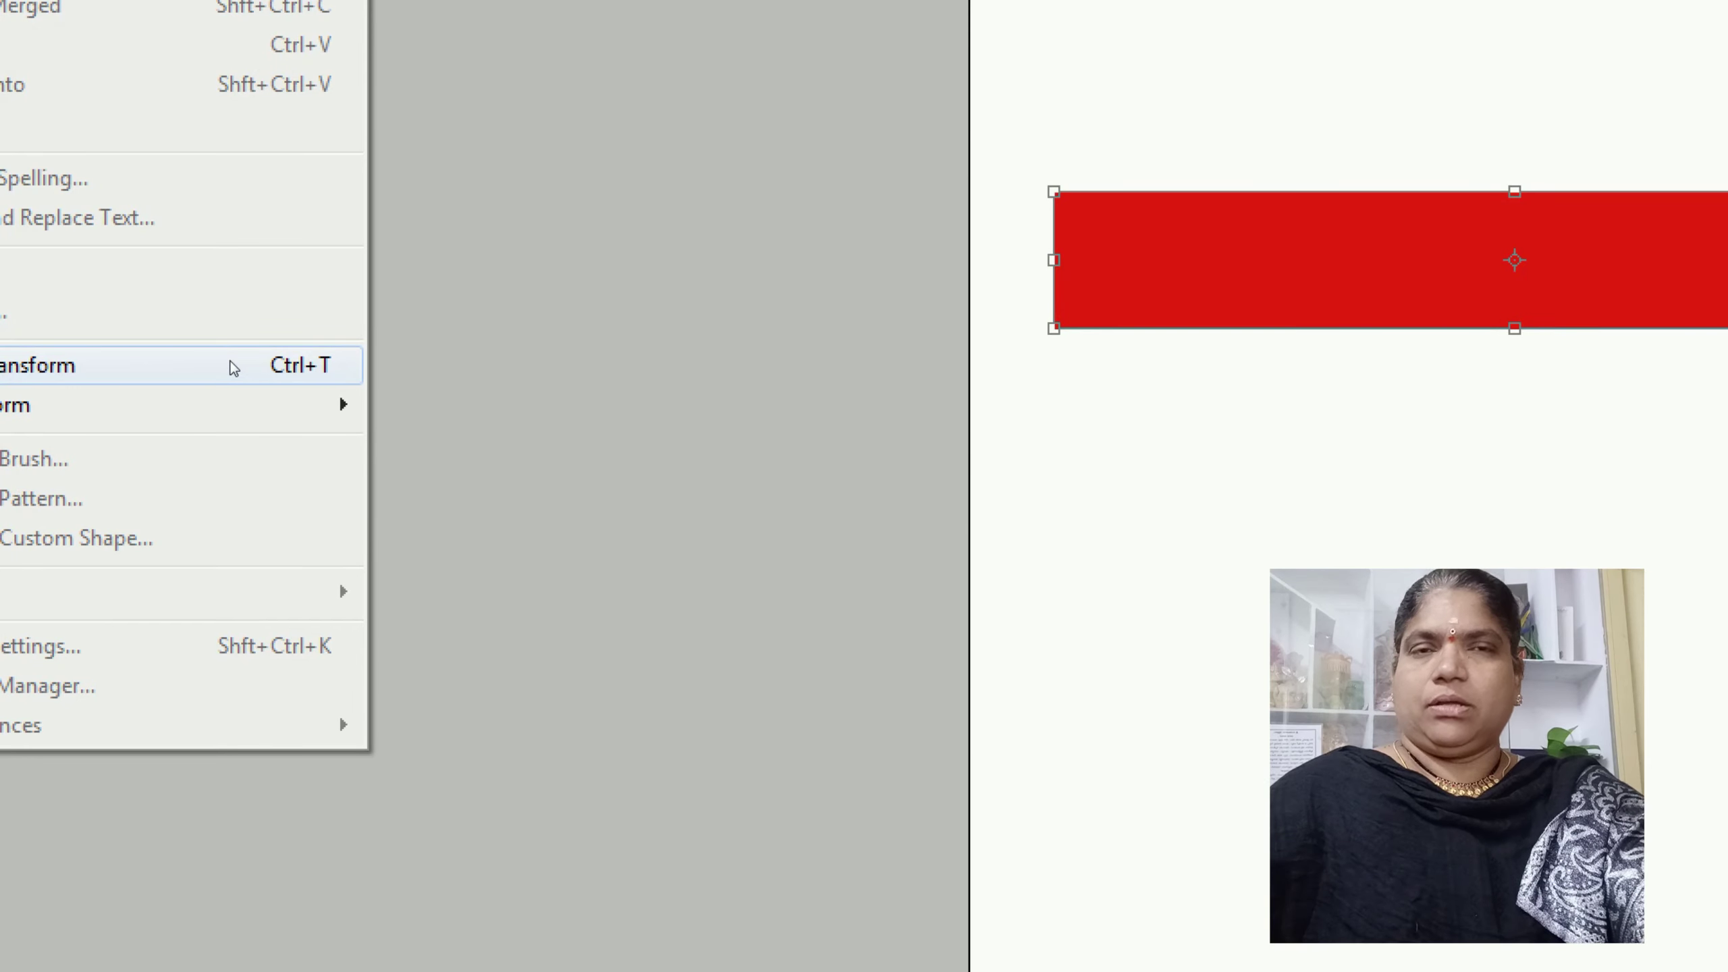
pyautogui.click(231, 366)
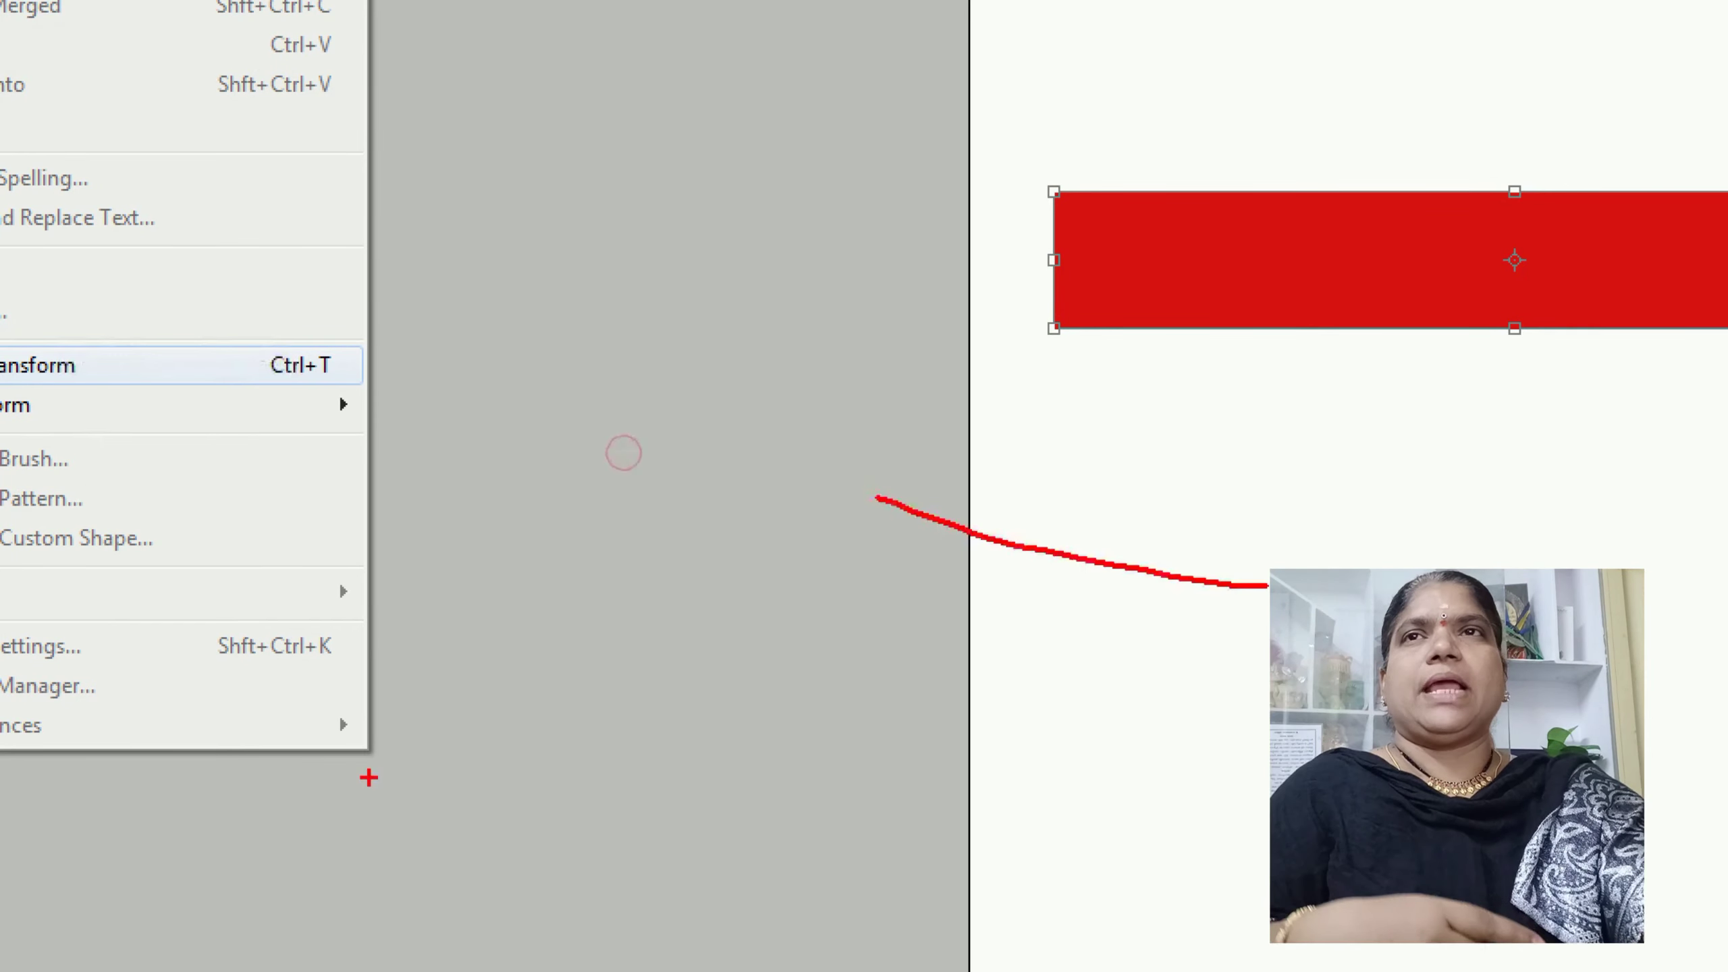
pyautogui.moveTo(854, 542); pyautogui.dragTo(912, 595)
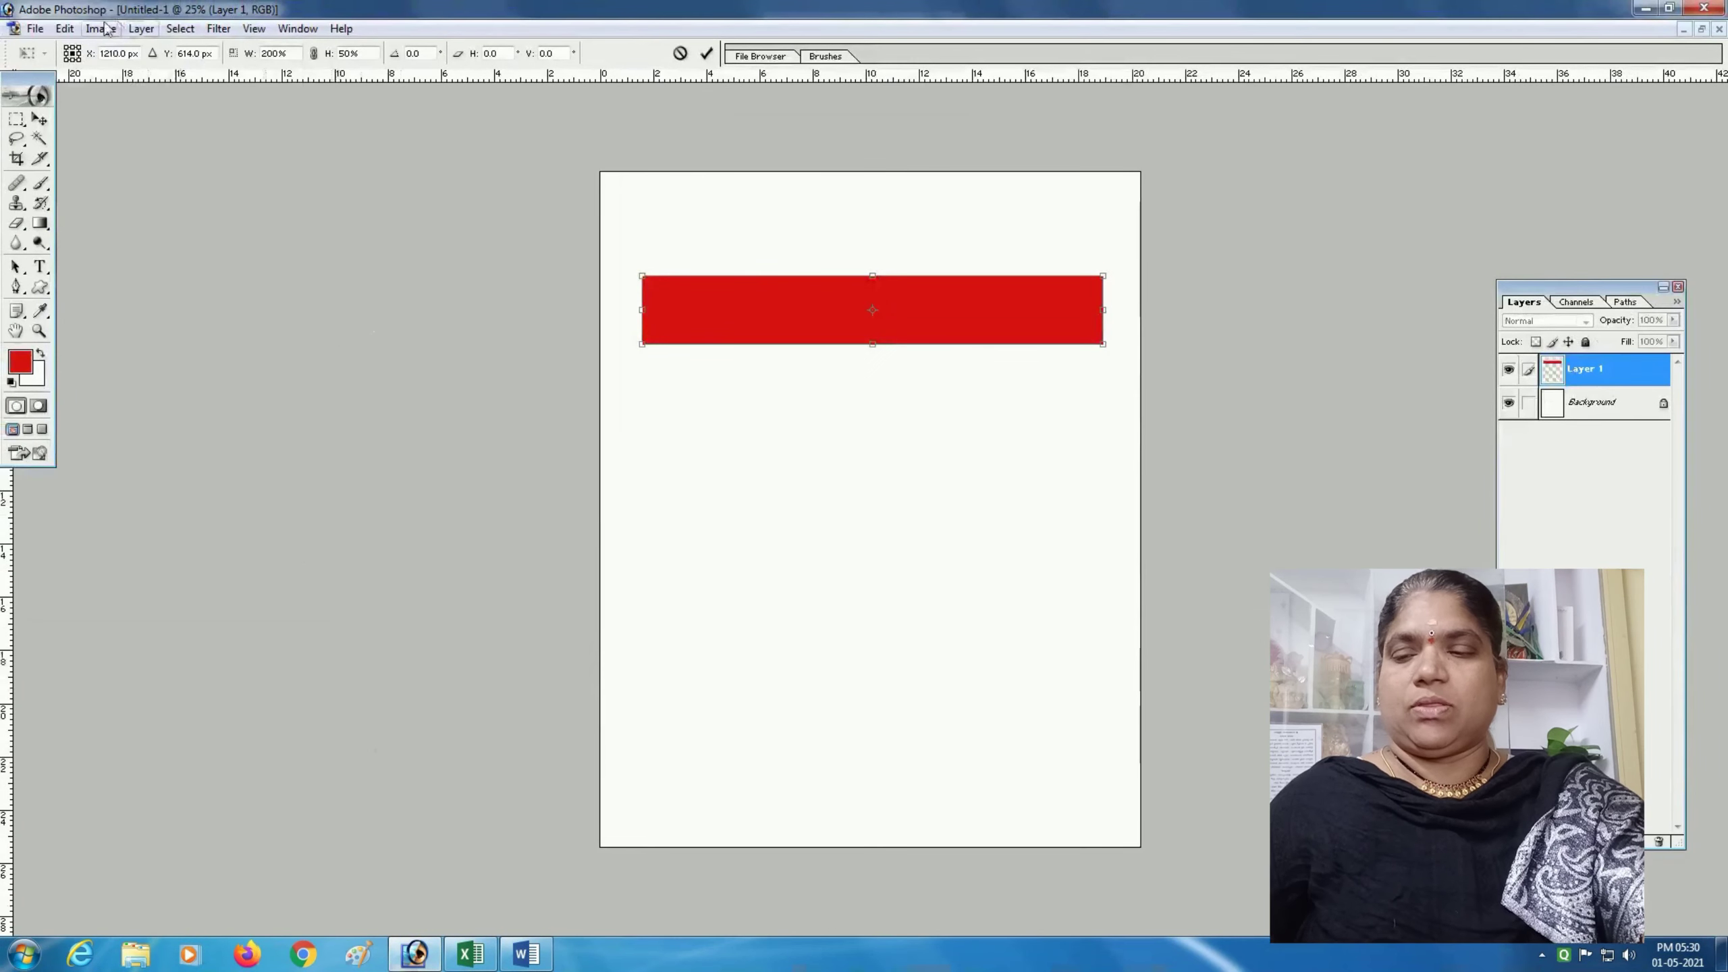
pyautogui.click(65, 28)
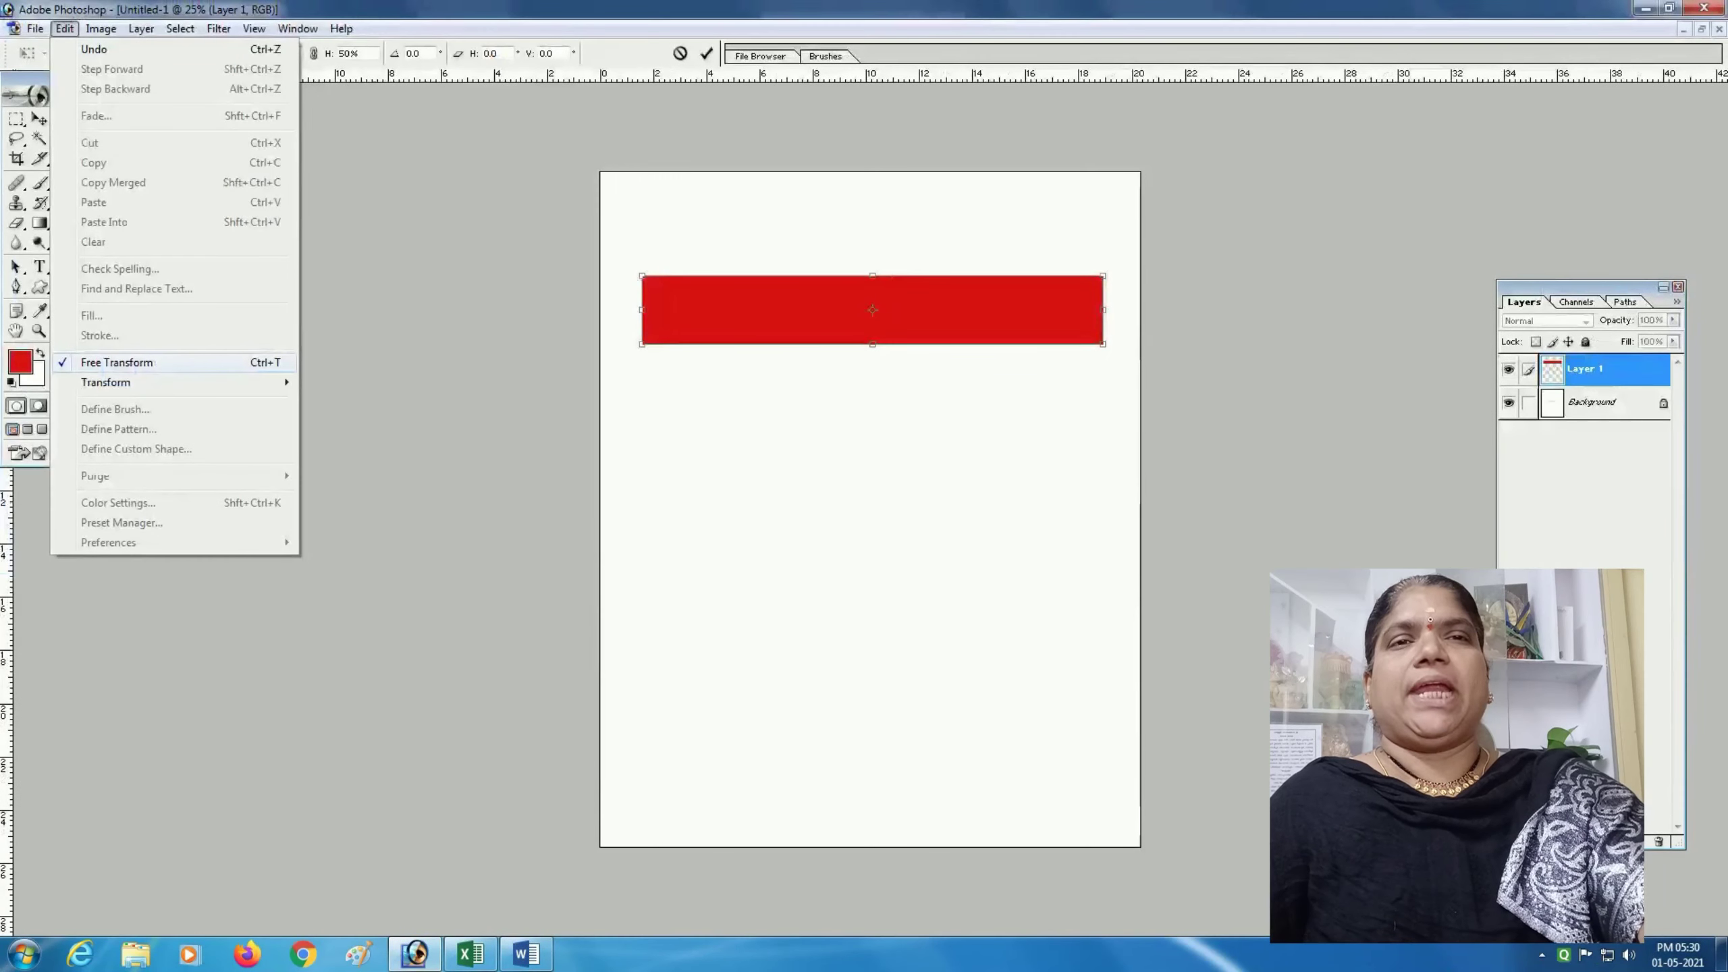
pyautogui.click(414, 267)
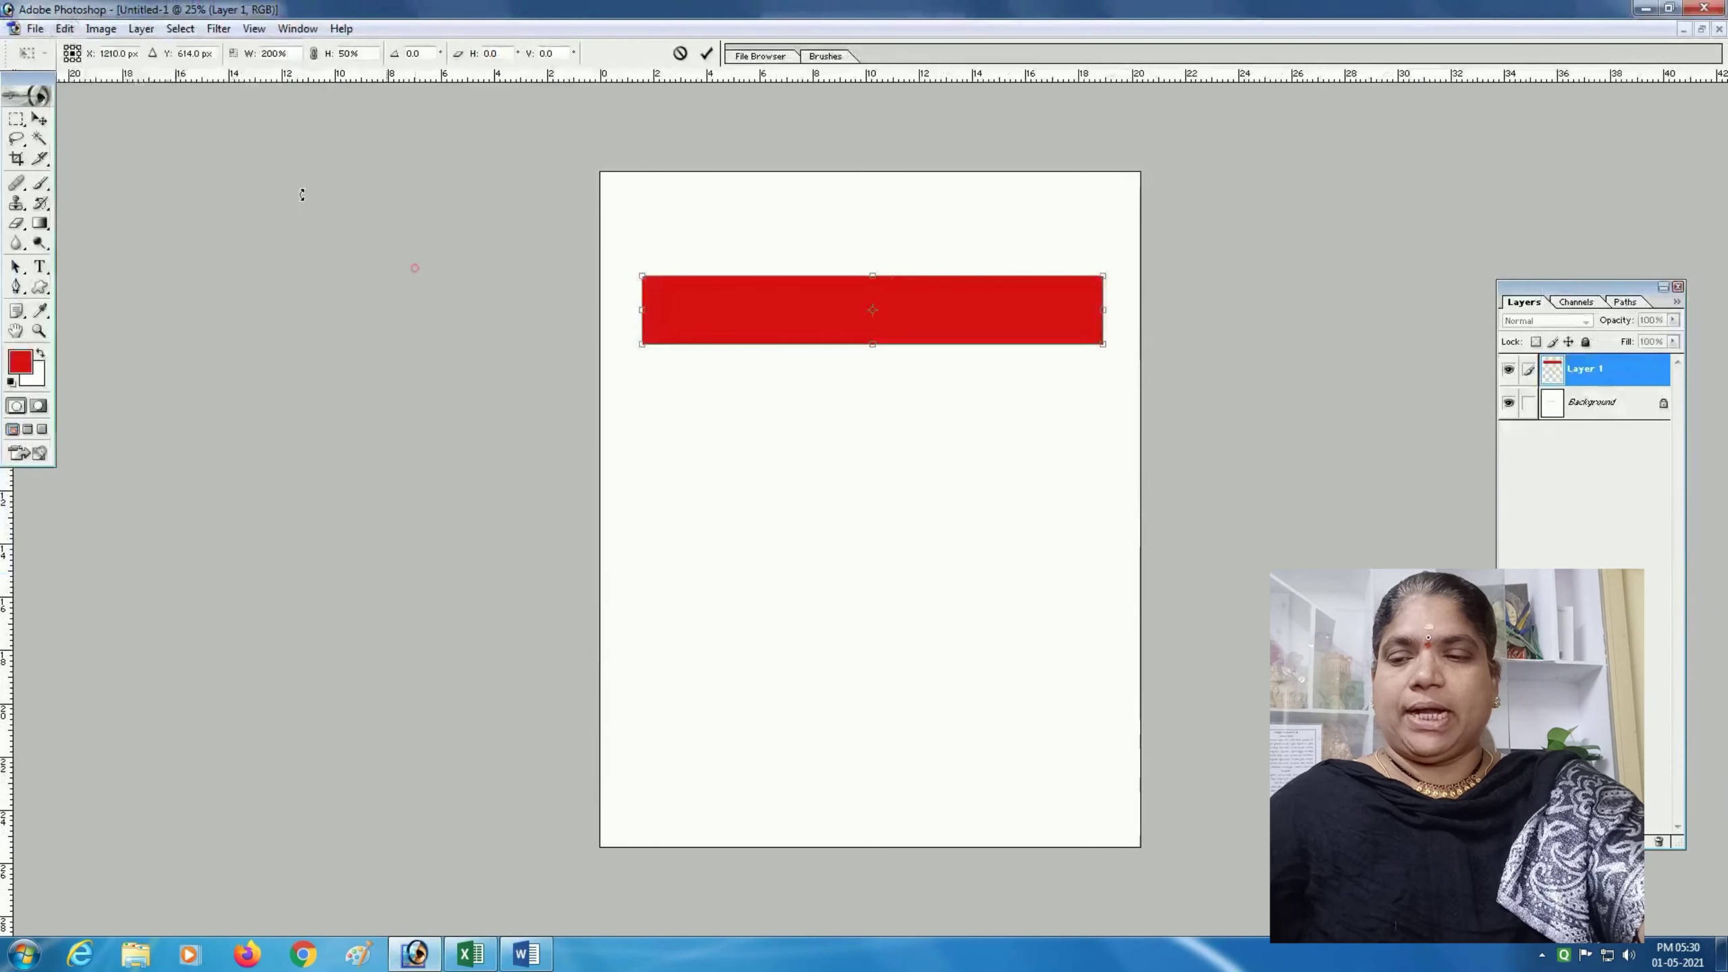
# Discard the pending transform, nudge the rectangle right, and restart free transform
pyautogui.click(38, 118)
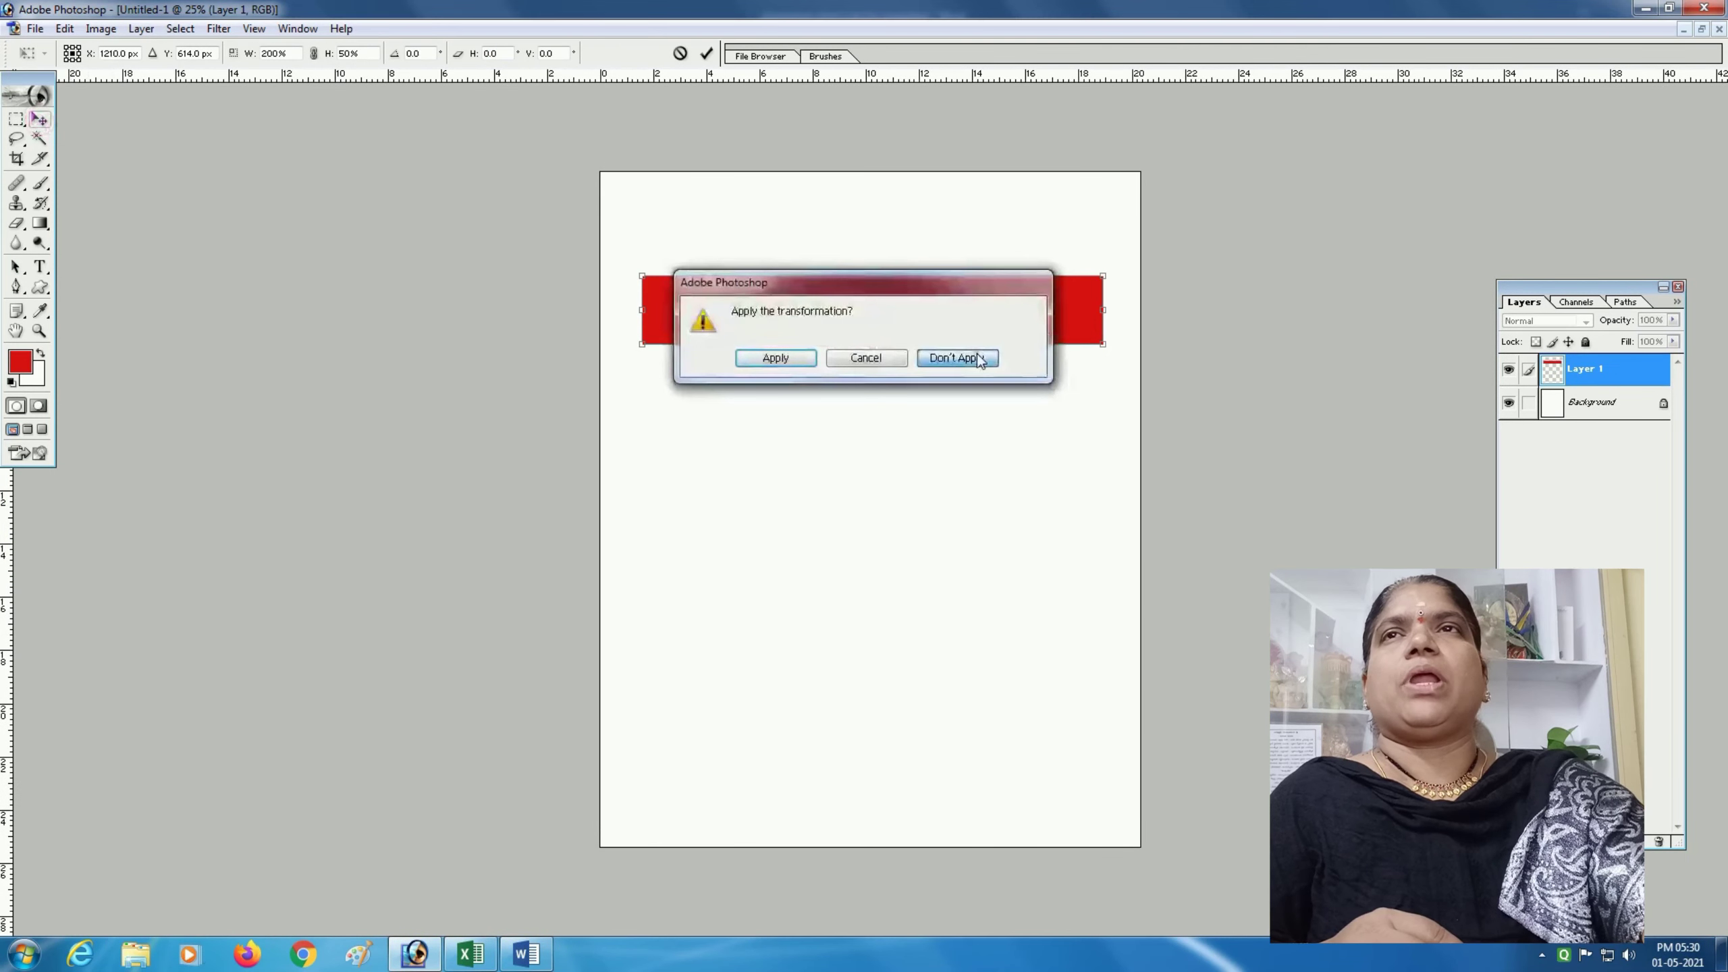
pyautogui.click(973, 358)
pyautogui.moveTo(787, 401); pyautogui.dragTo(837, 408)
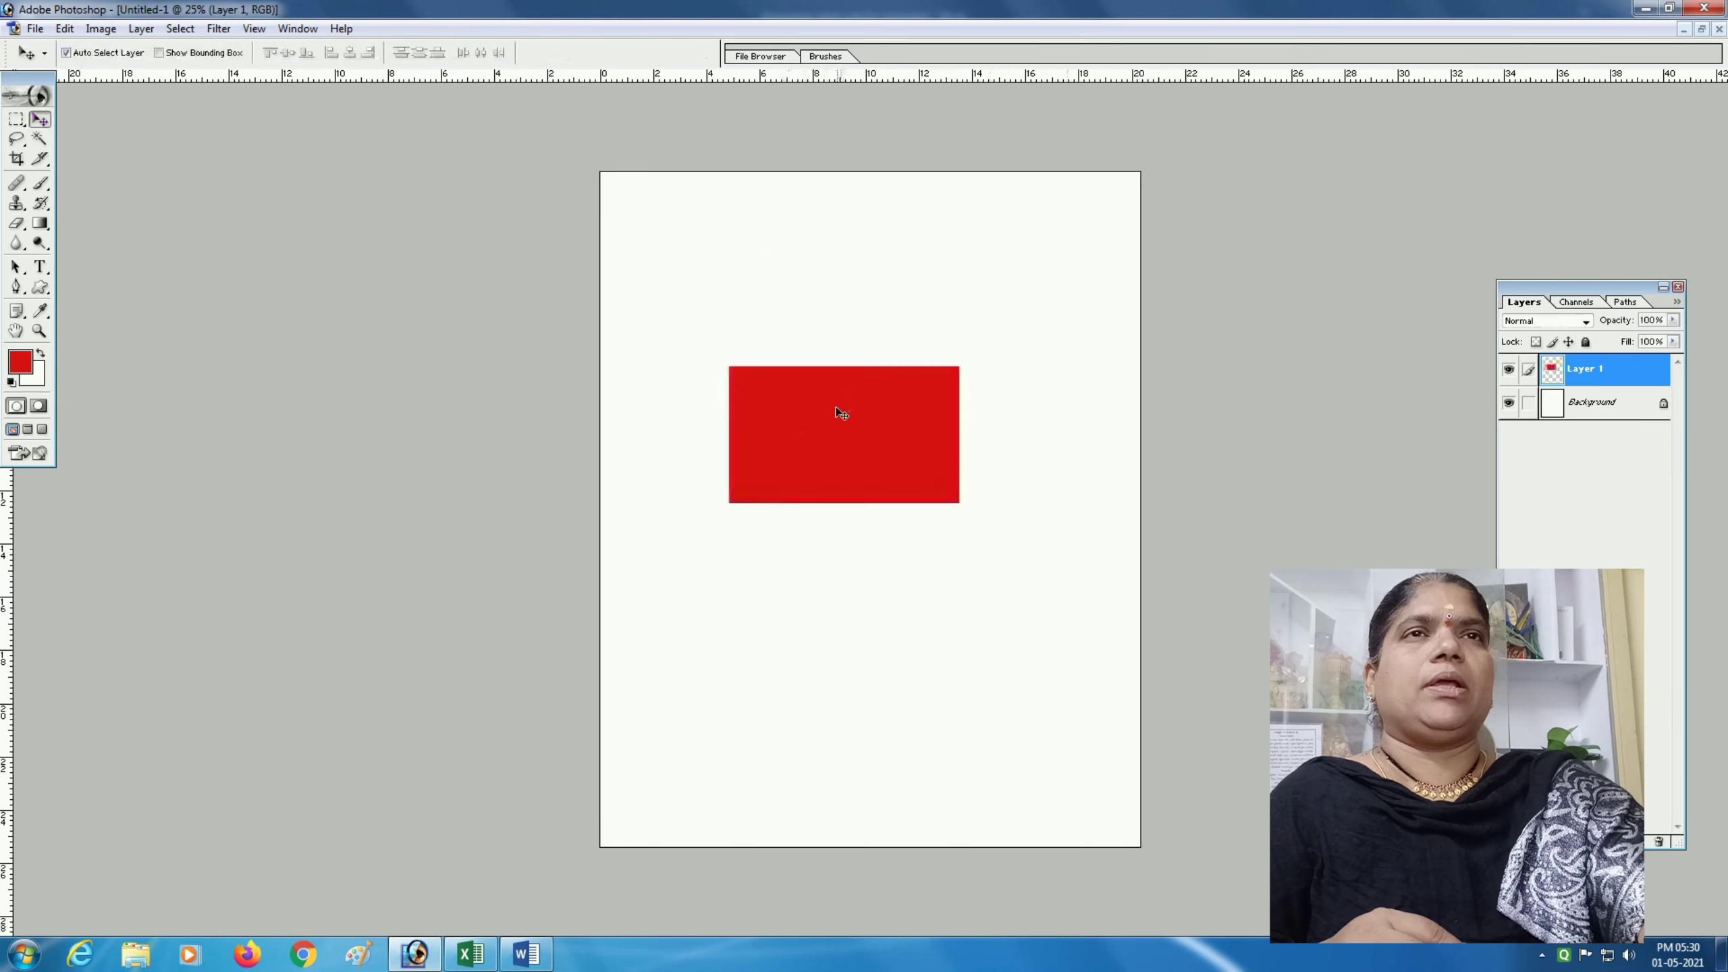
pyautogui.hotkey('ctrl', 't')
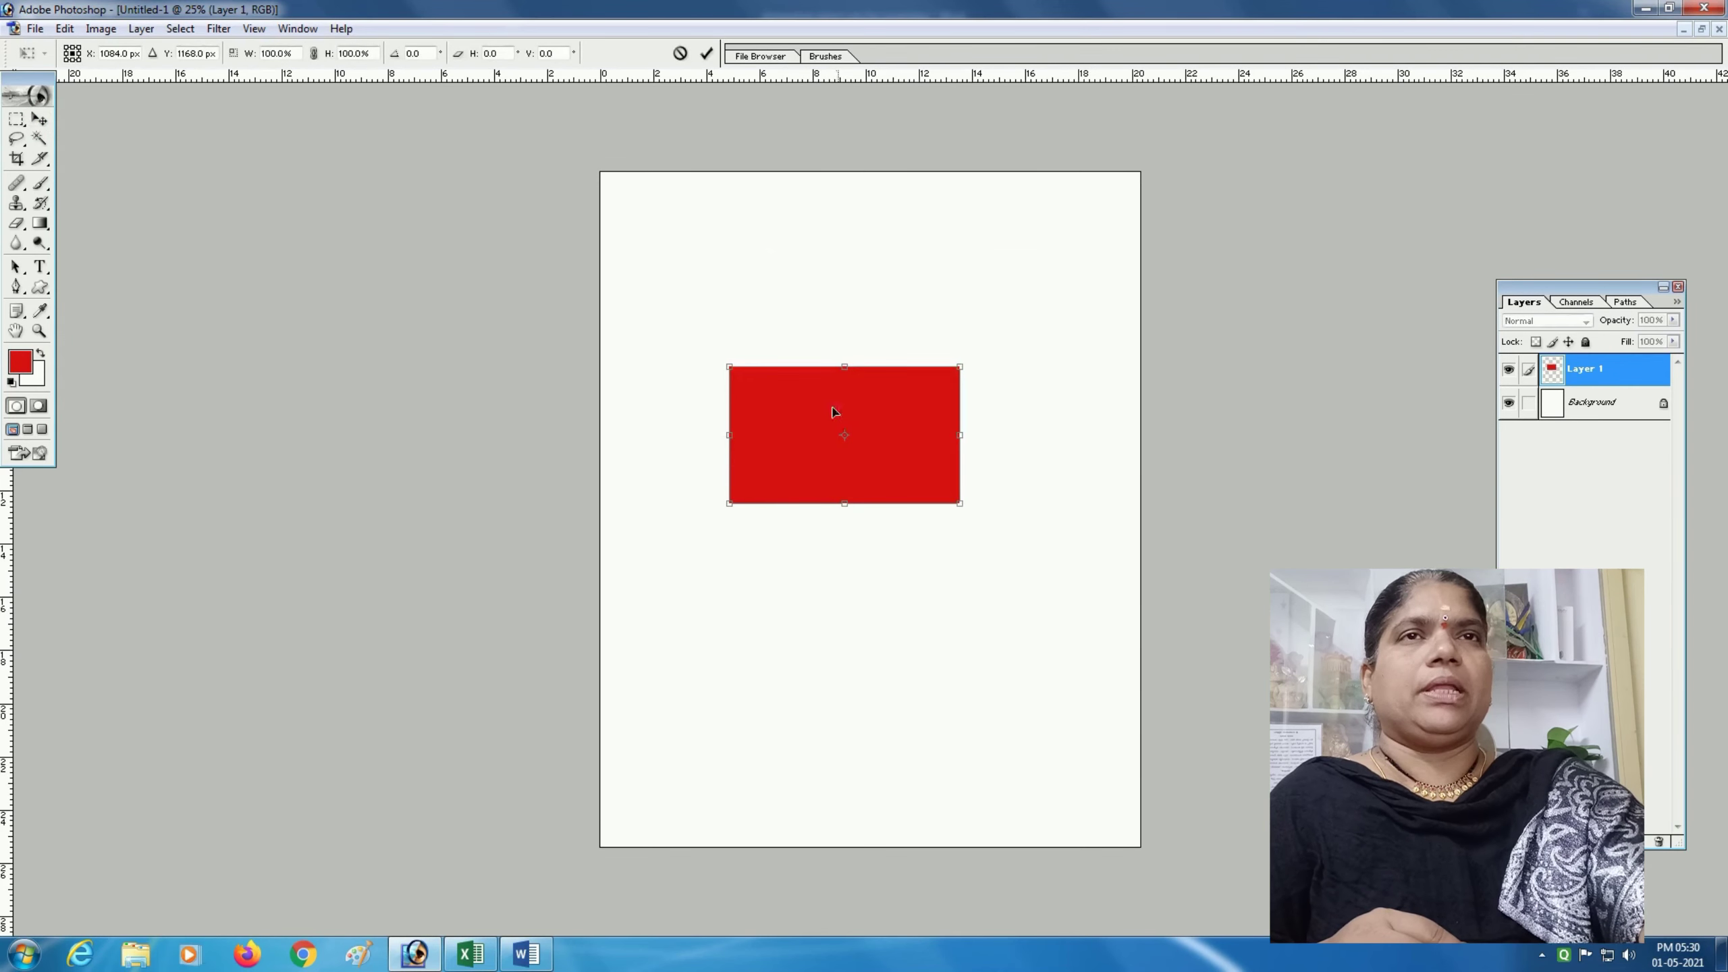
# Drag the handles to reshape the rectangle into a square at the page's top-right corner
pyautogui.moveTo(839, 429)
pyautogui.mouseDown()
pyautogui.moveTo(885, 465)
pyautogui.moveTo(777, 487)
pyautogui.mouseUp()
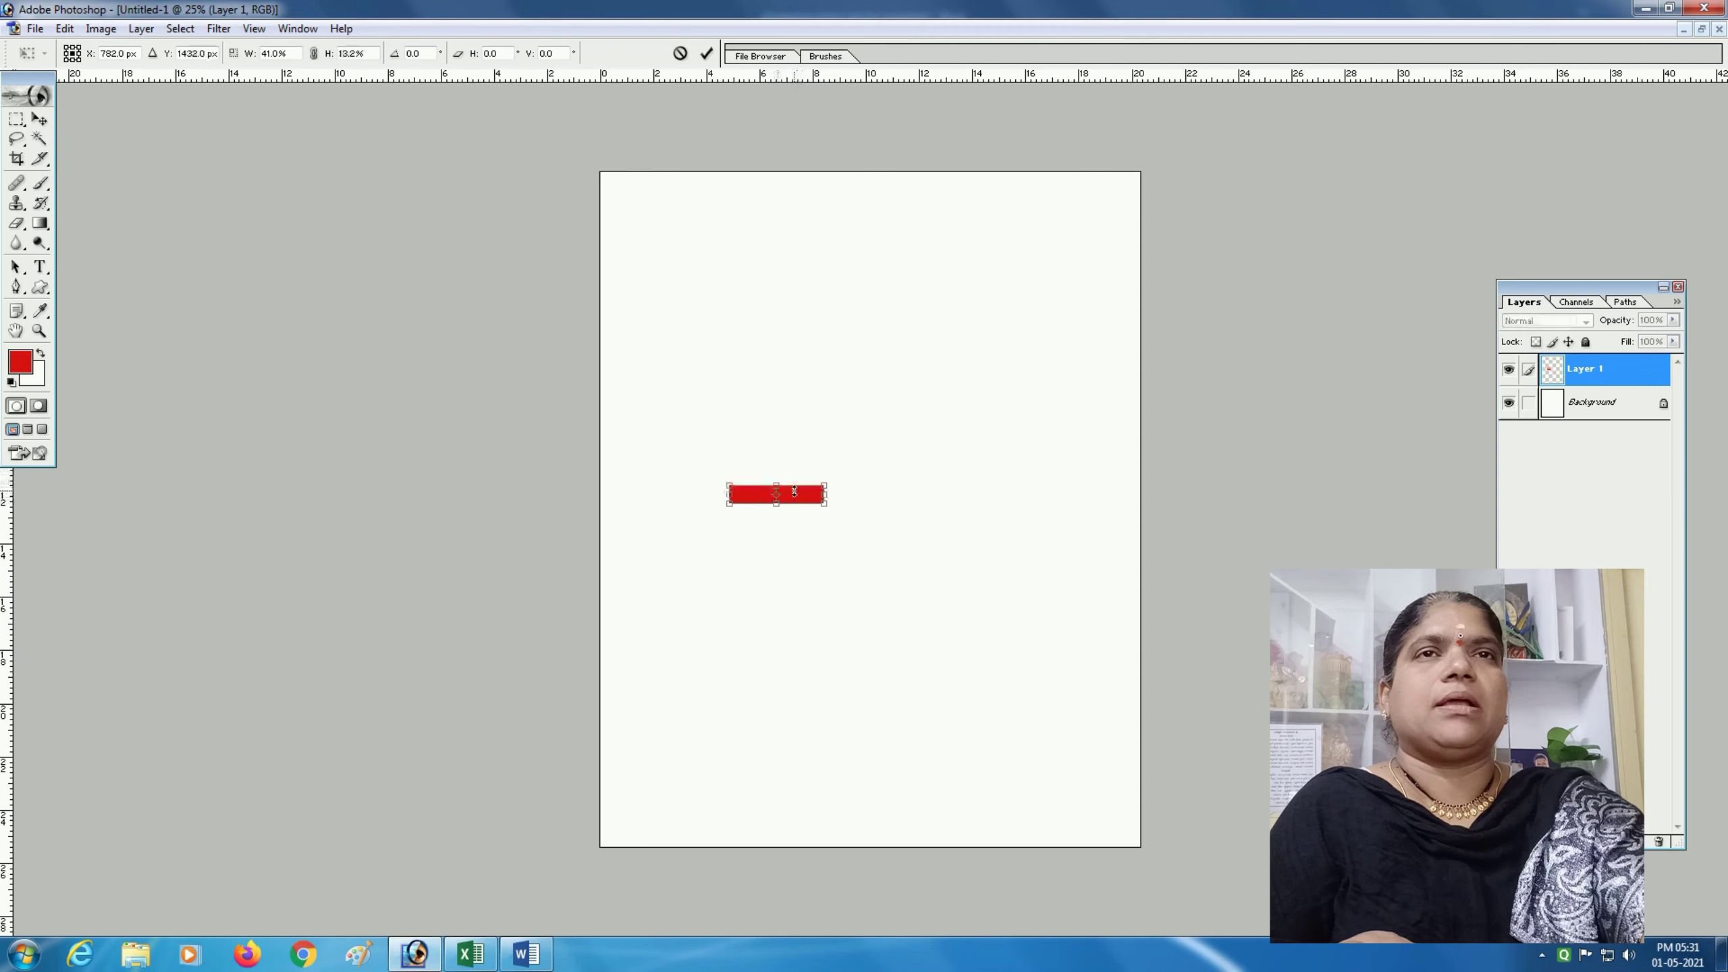
pyautogui.moveTo(794, 492); pyautogui.dragTo(920, 309)
pyautogui.moveTo(824, 403)
pyautogui.mouseDown()
pyautogui.moveTo(893, 405)
pyautogui.moveTo(647, 366)
pyautogui.mouseUp()
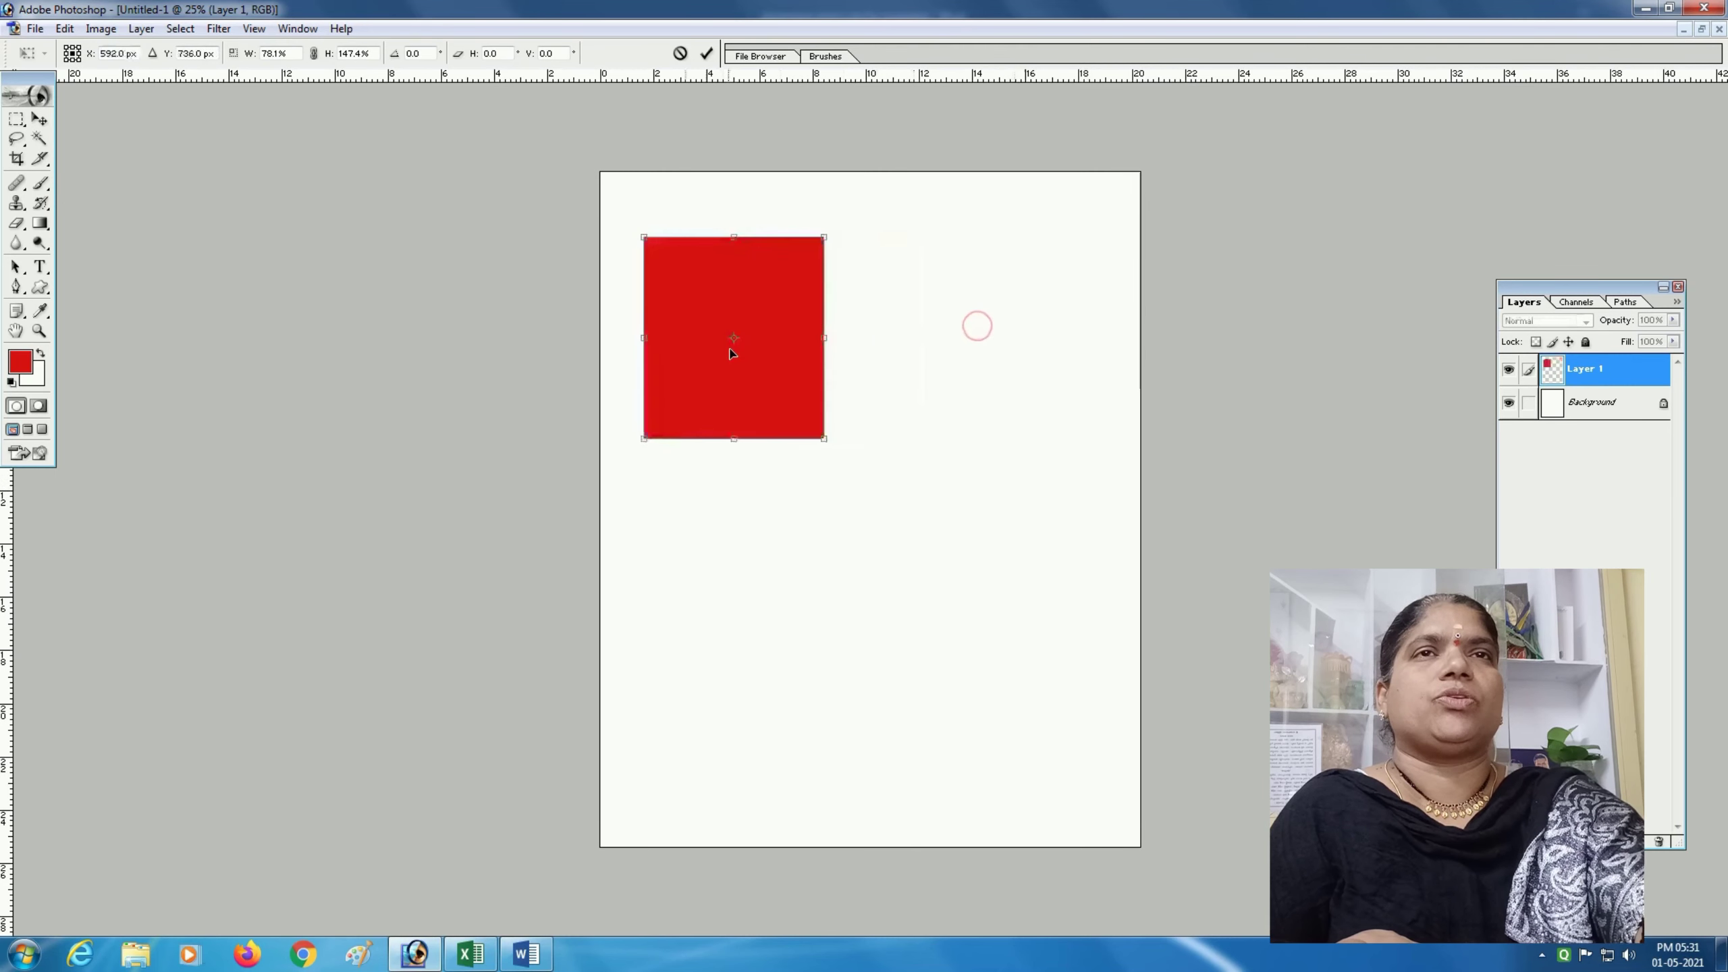
pyautogui.moveTo(696, 308); pyautogui.dragTo(876, 654)
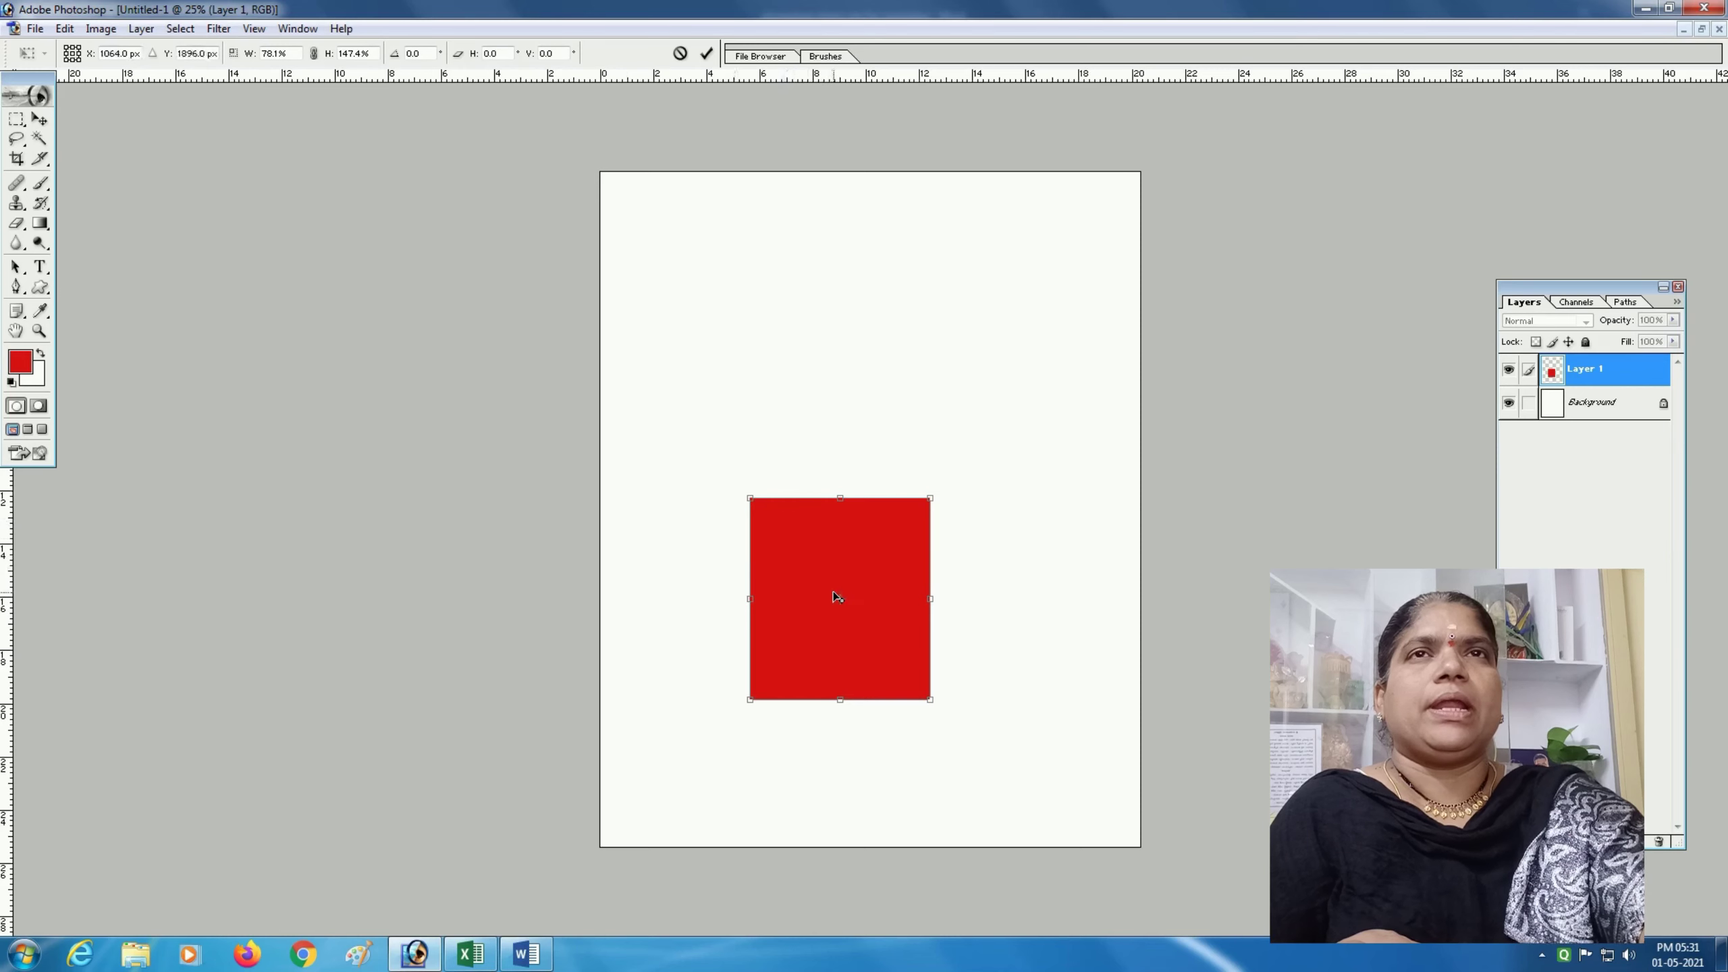
pyautogui.moveTo(836, 597)
pyautogui.mouseDown()
pyautogui.moveTo(1189, 208)
pyautogui.moveTo(1176, 163)
pyautogui.mouseUp()
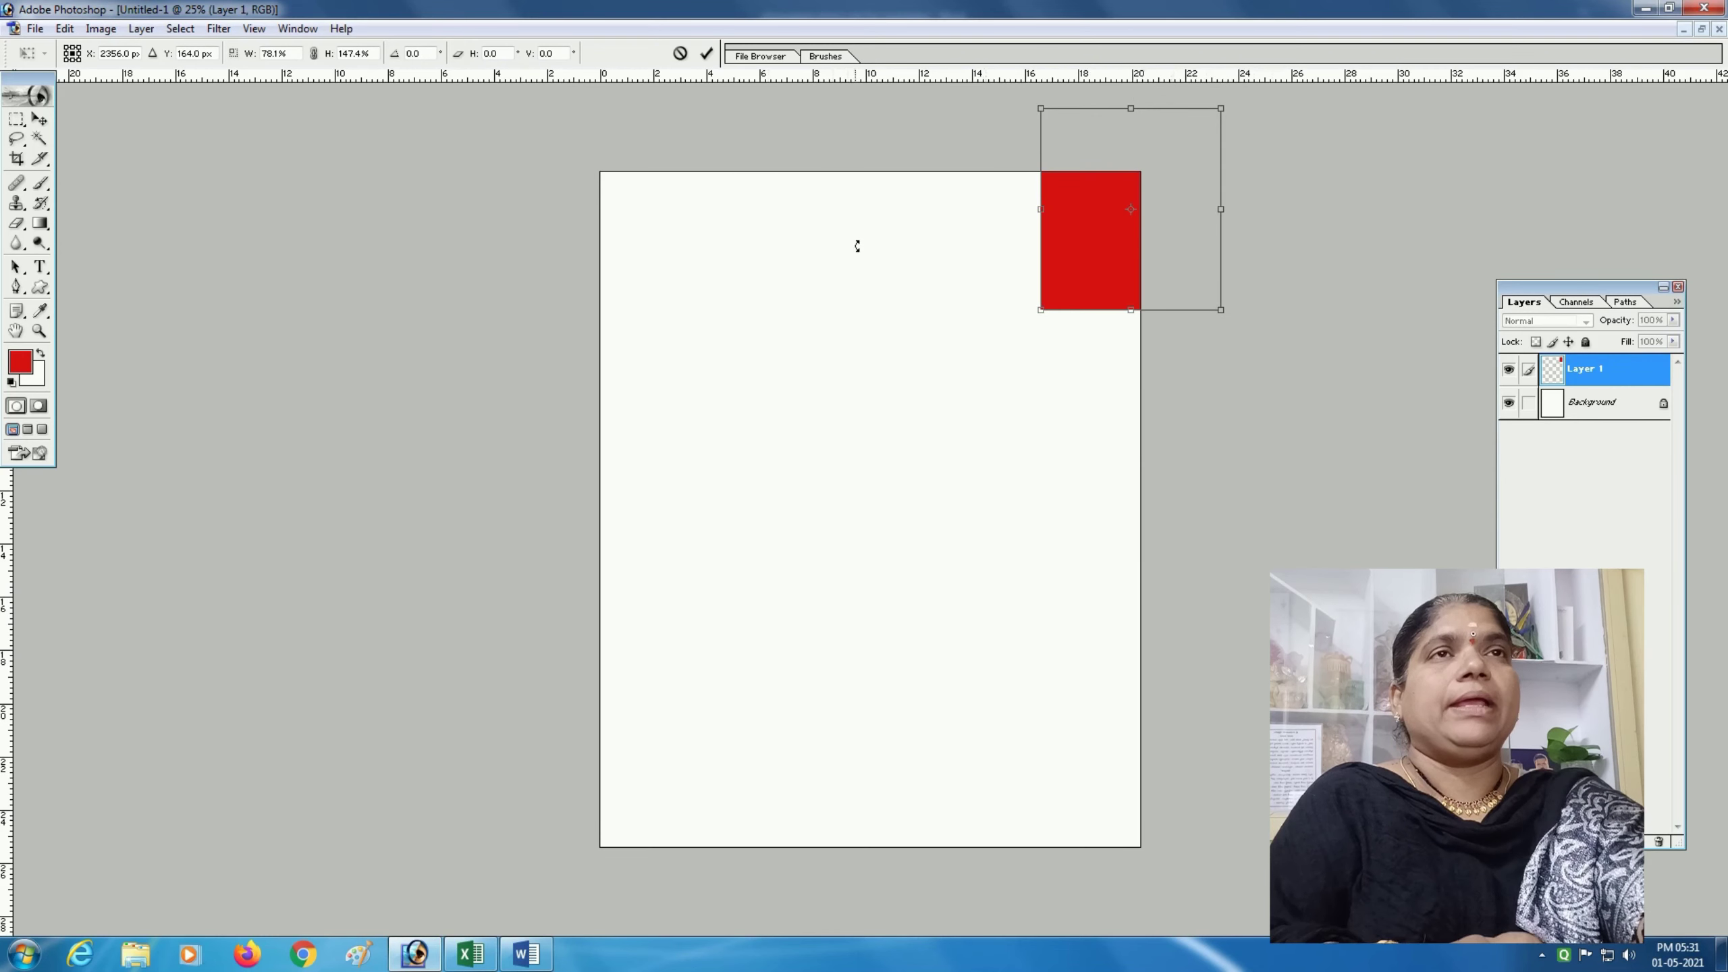
# Move the 'Apply the transformation?' prompt aside and apply the square's new size and position
pyautogui.click(16, 121)
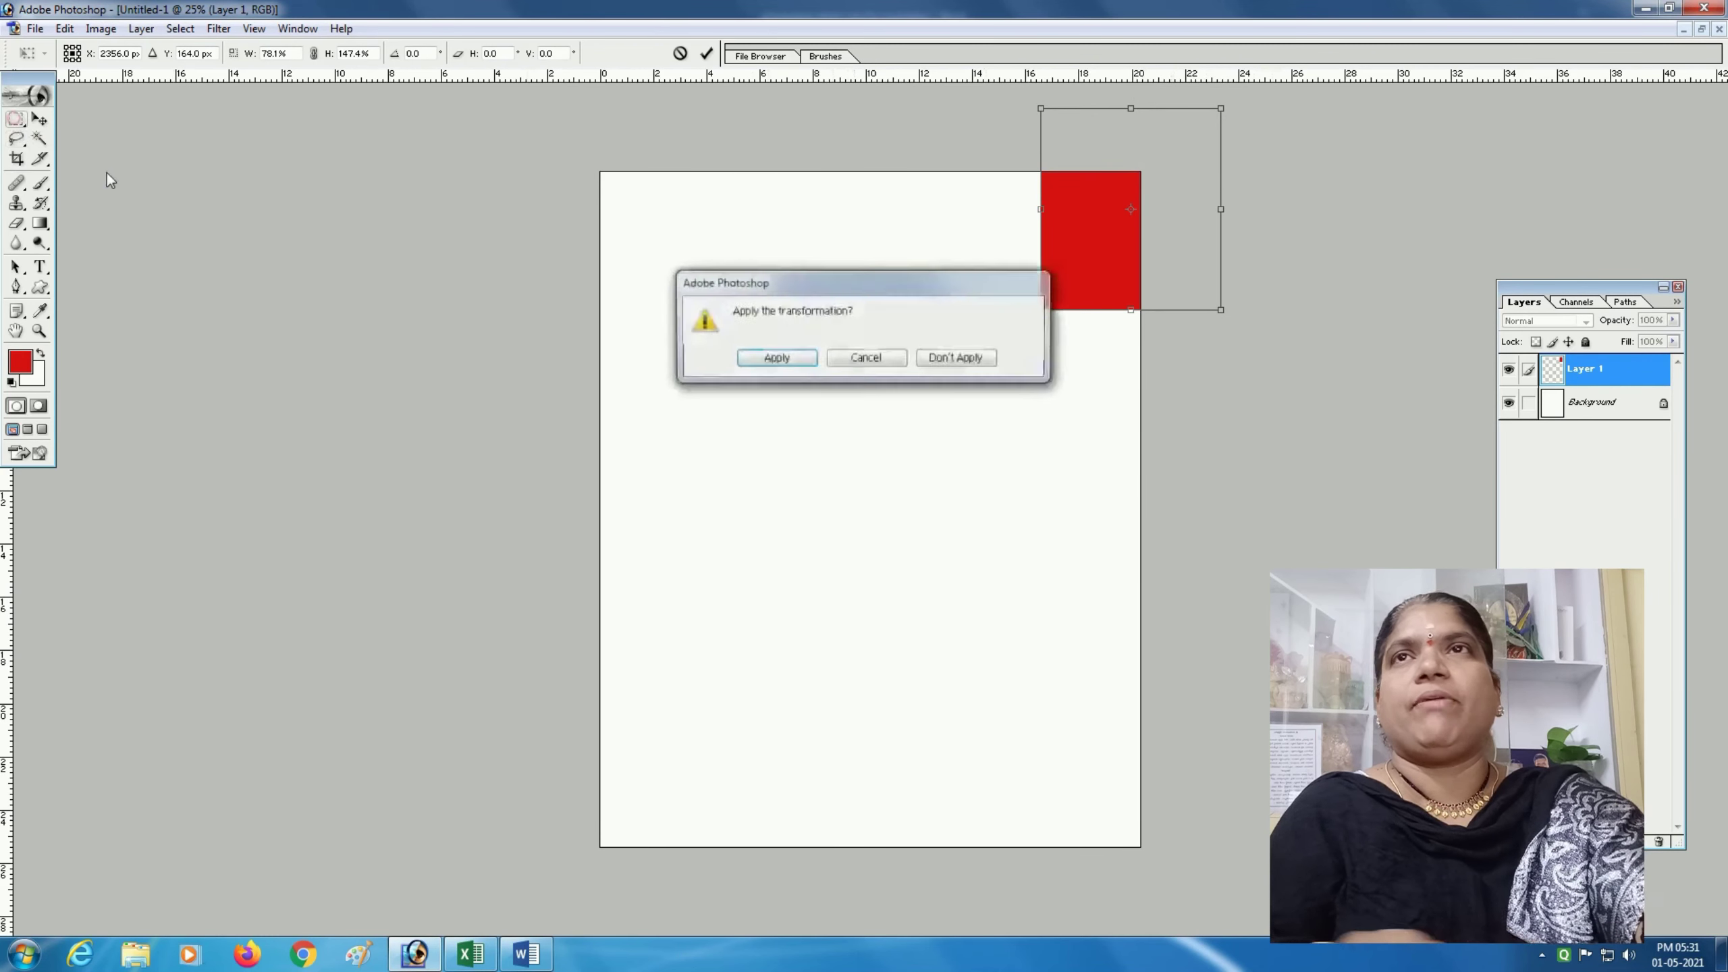
pyautogui.moveTo(869, 275); pyautogui.dragTo(824, 315)
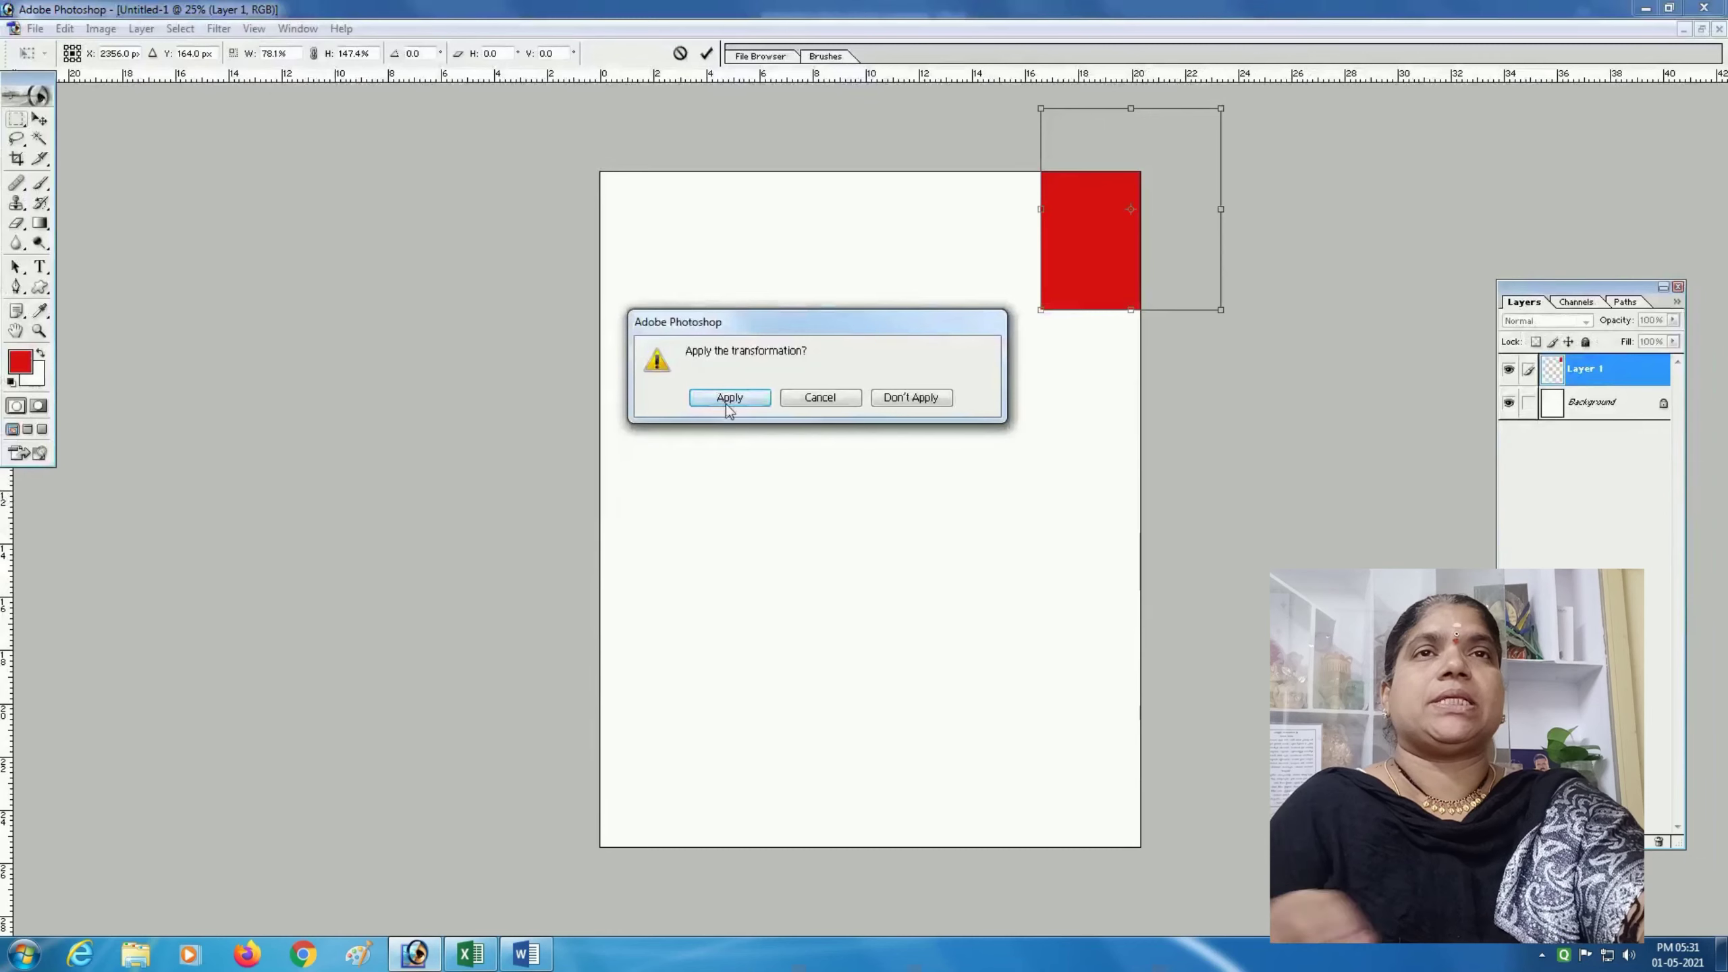
pyautogui.click(727, 398)
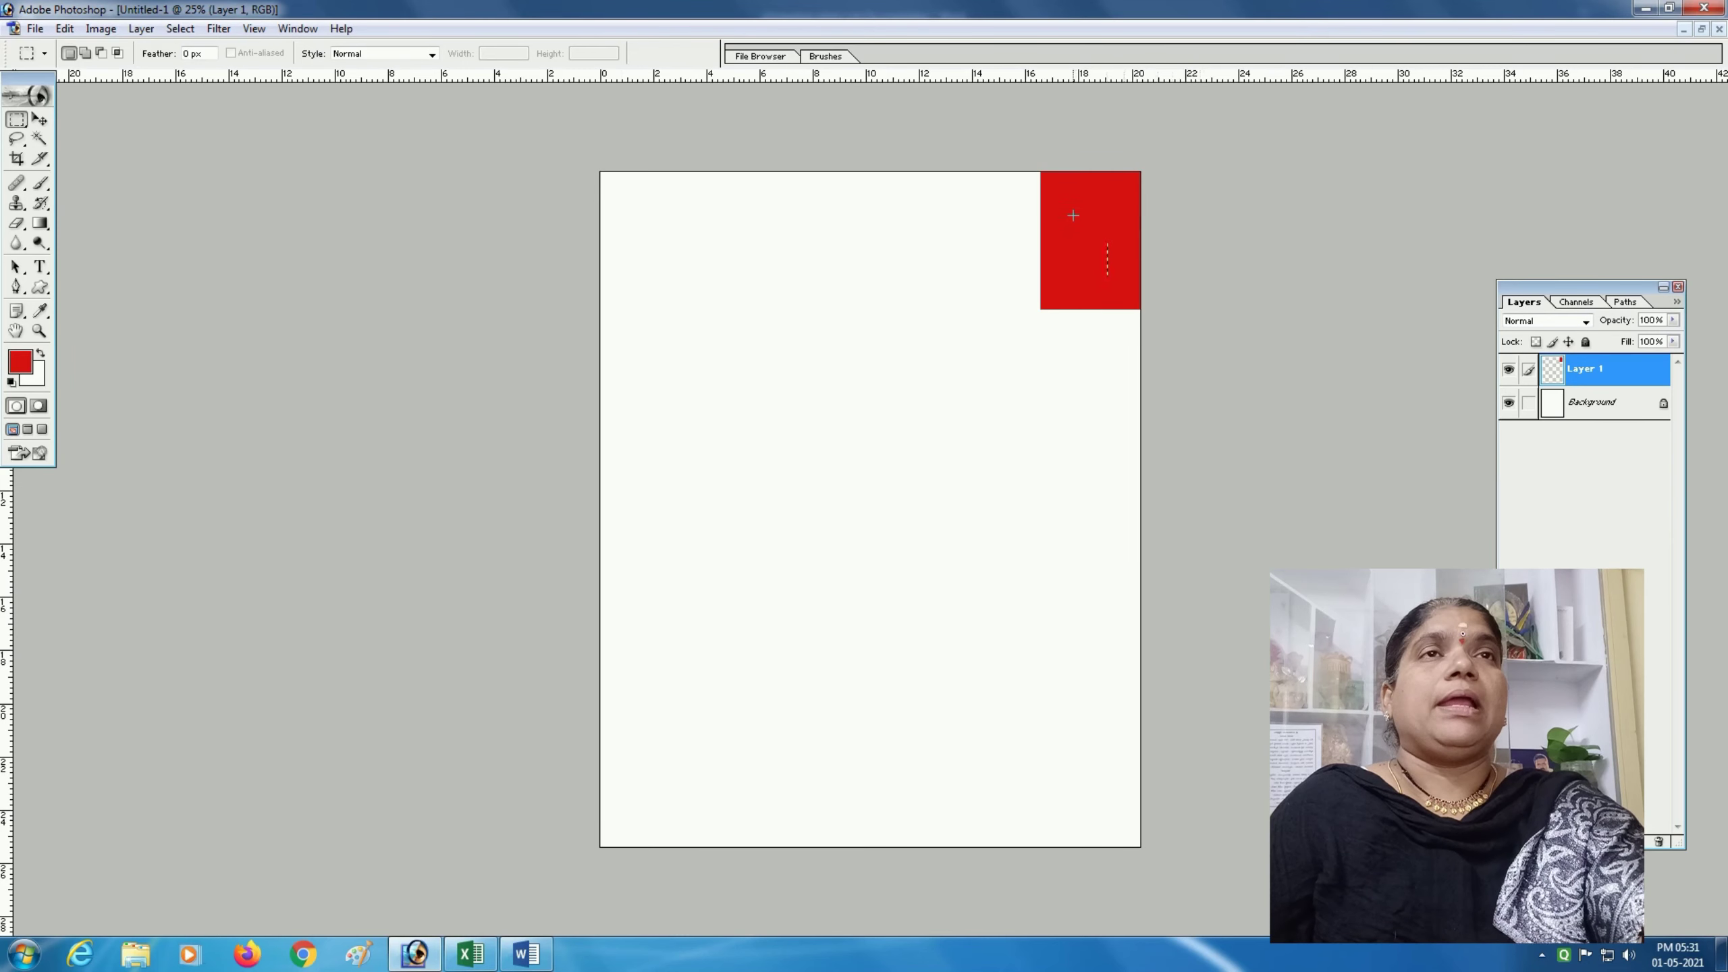
# Fit the red square into the top-right corner and copy it to the other three corners
pyautogui.click(40, 121)
pyautogui.moveTo(1087, 262)
pyautogui.mouseDown()
pyautogui.moveTo(1102, 208)
pyautogui.moveTo(1067, 238)
pyautogui.mouseUp()
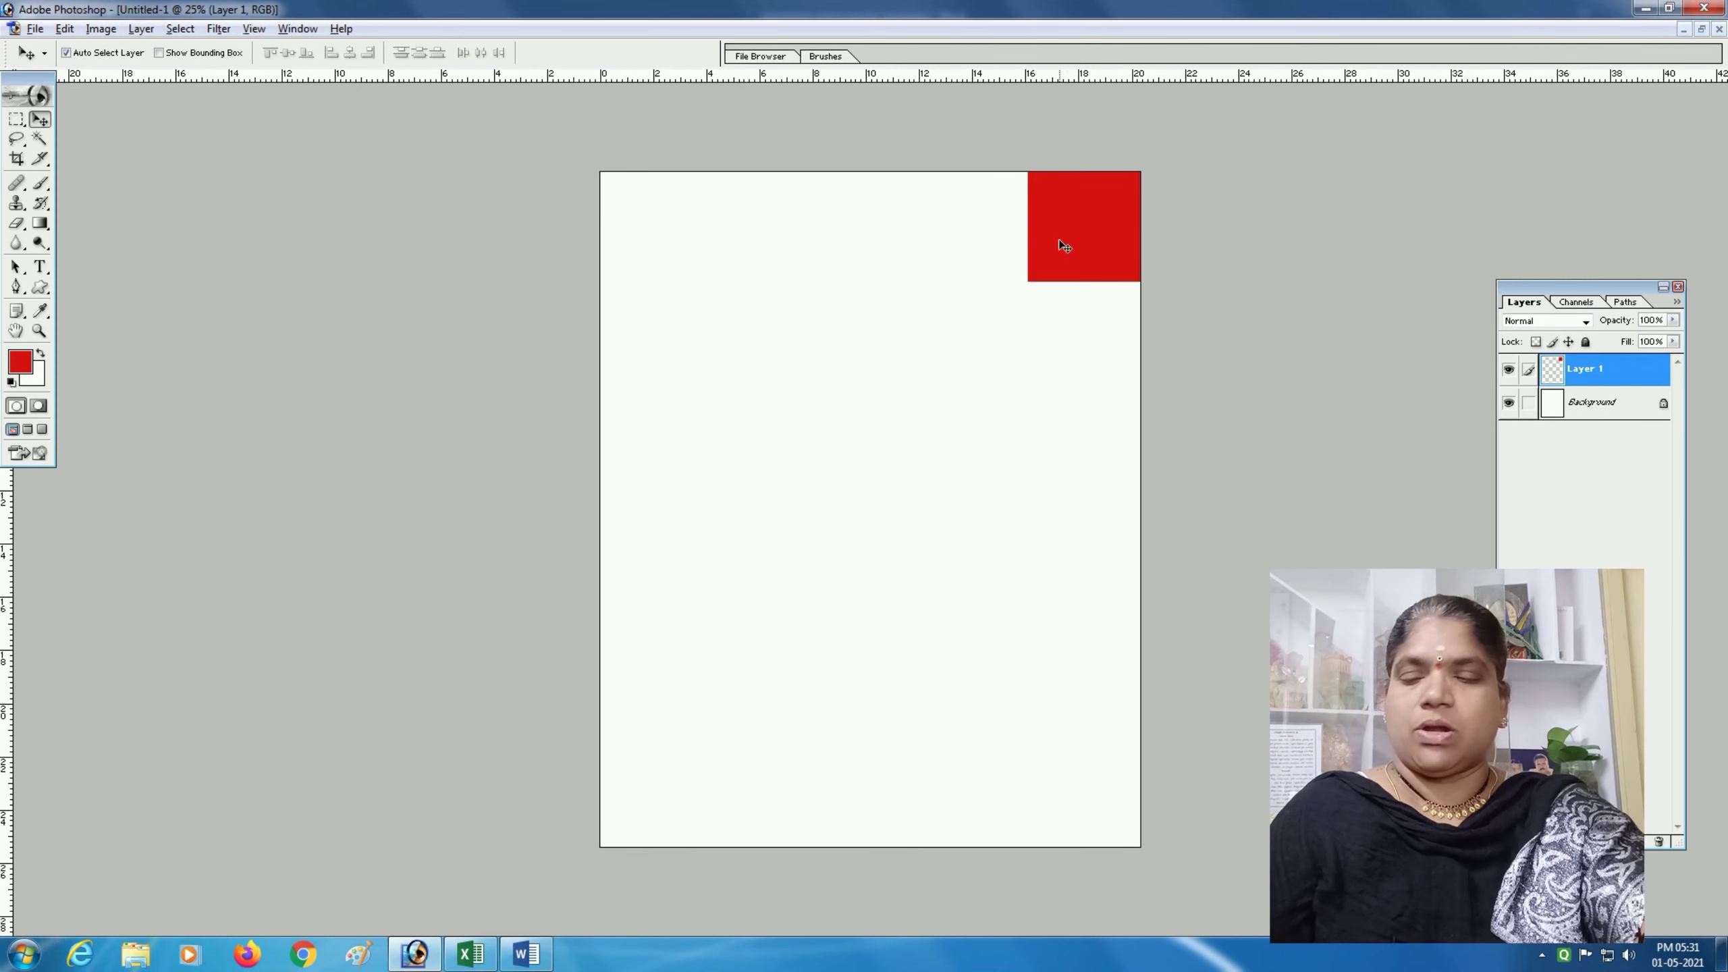
pyautogui.moveTo(1067, 238); pyautogui.dragTo(1077, 931)
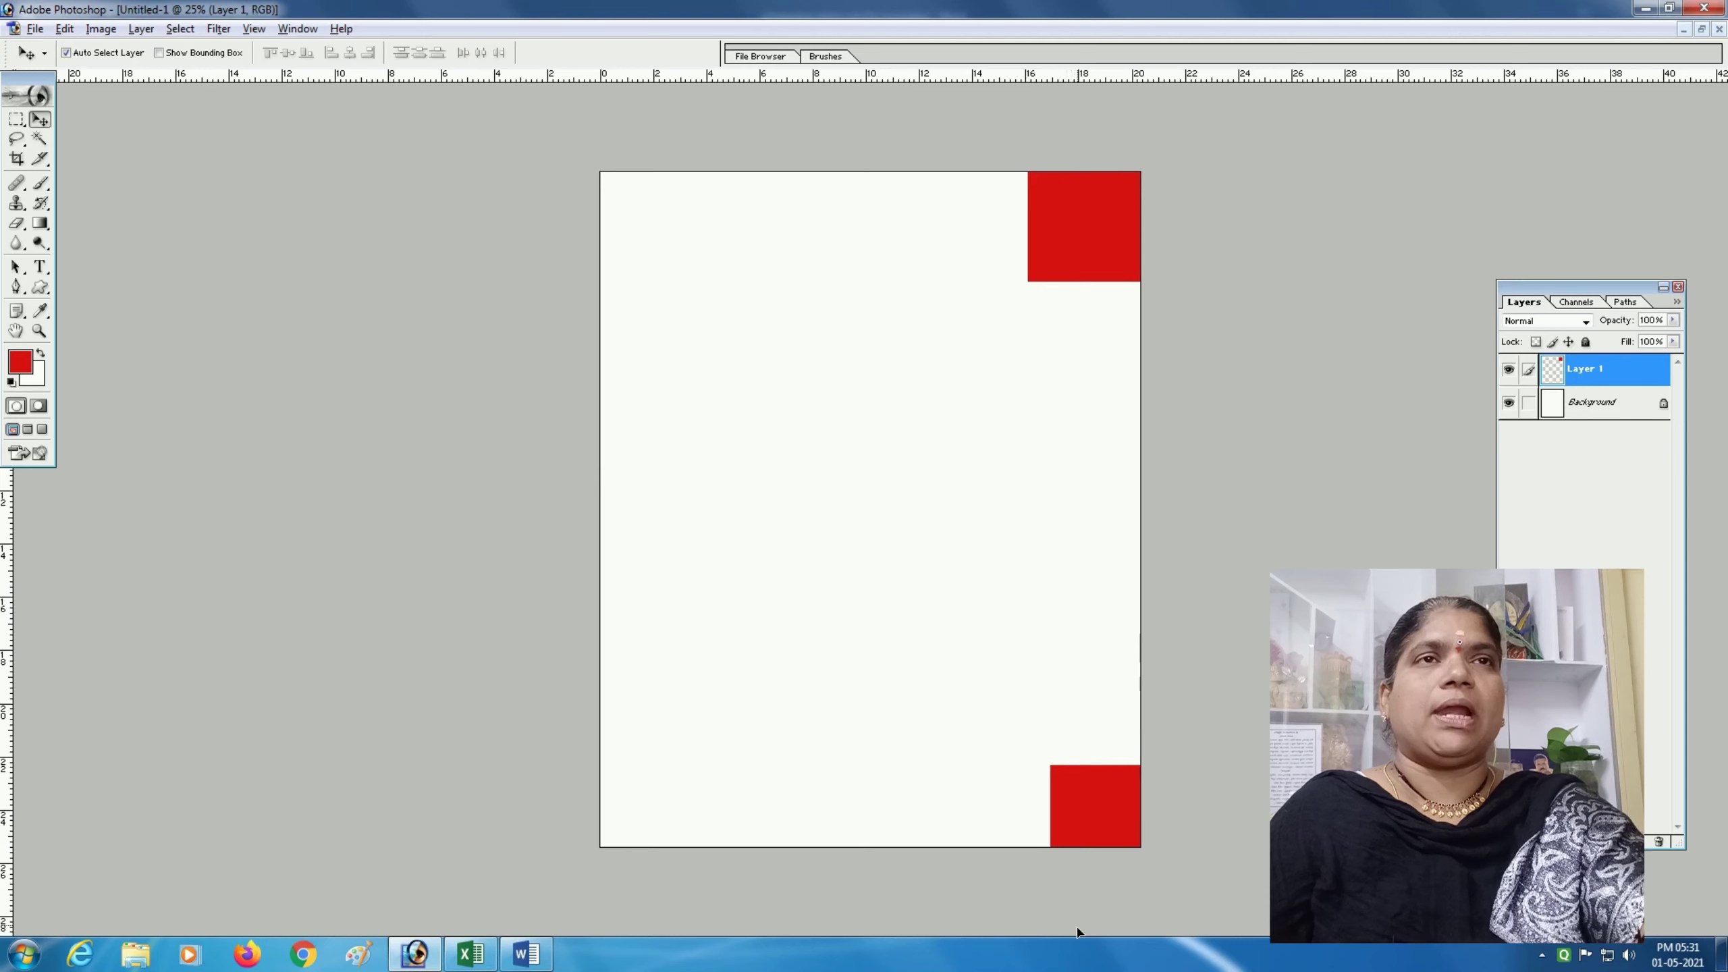
pyautogui.hotkey('ctrl', 'z')
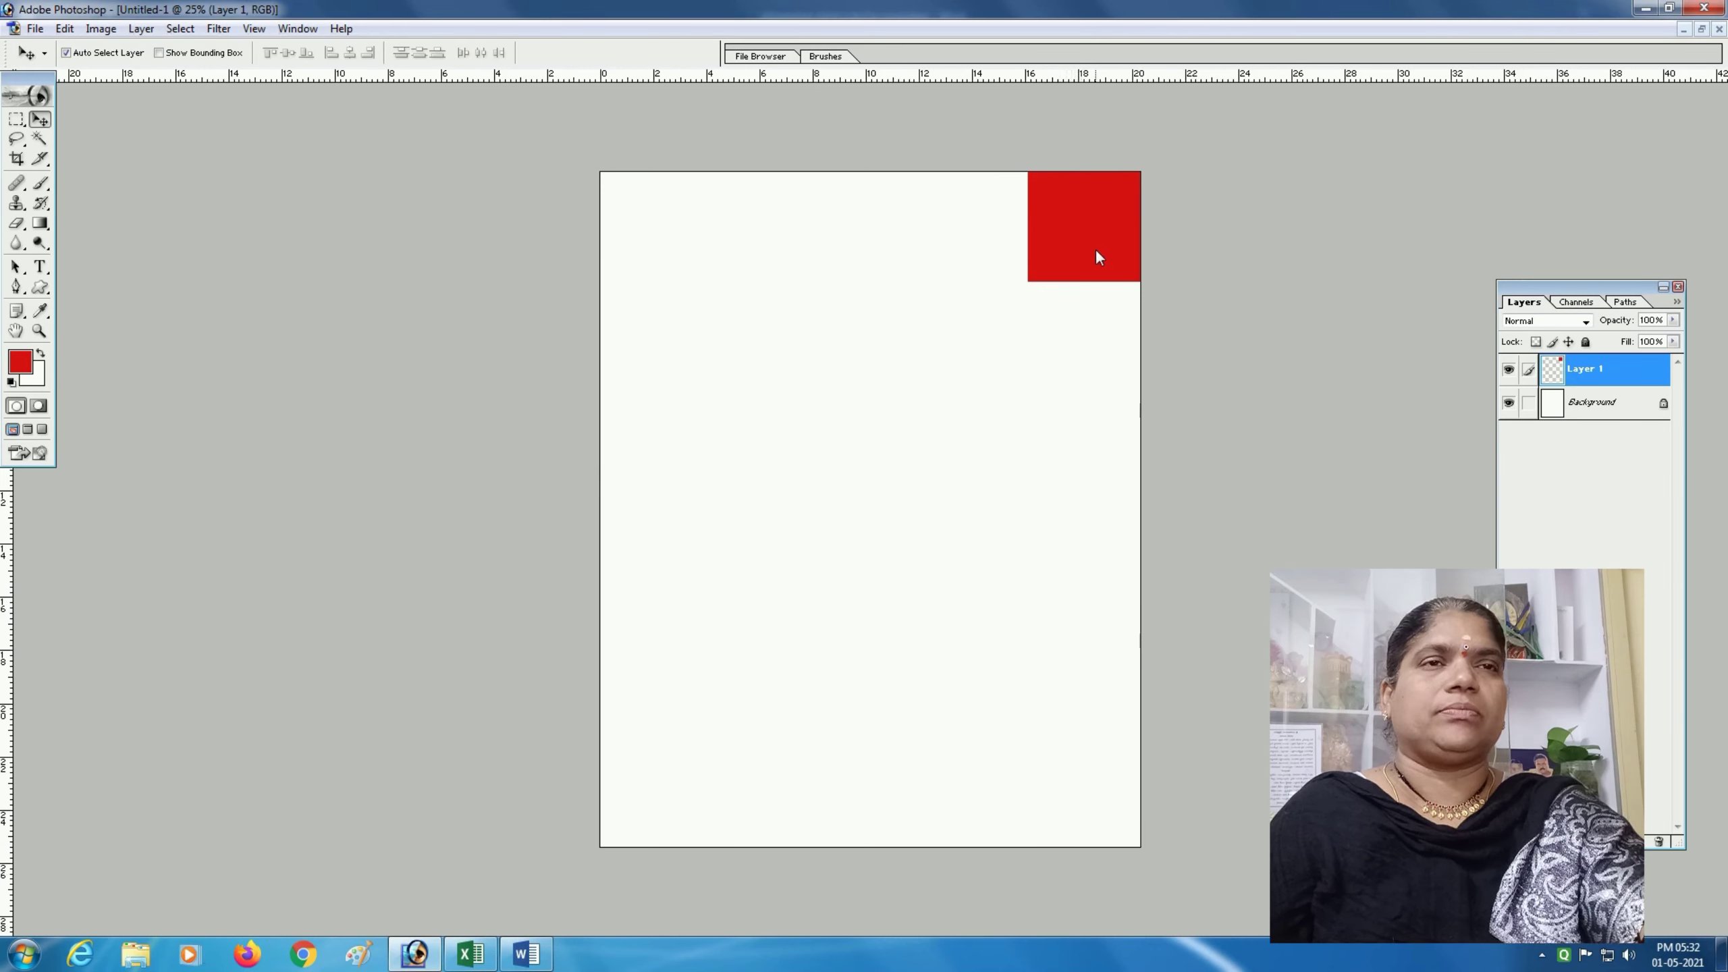
pyautogui.moveTo(1095, 255); pyautogui.dragTo(1115, 862)
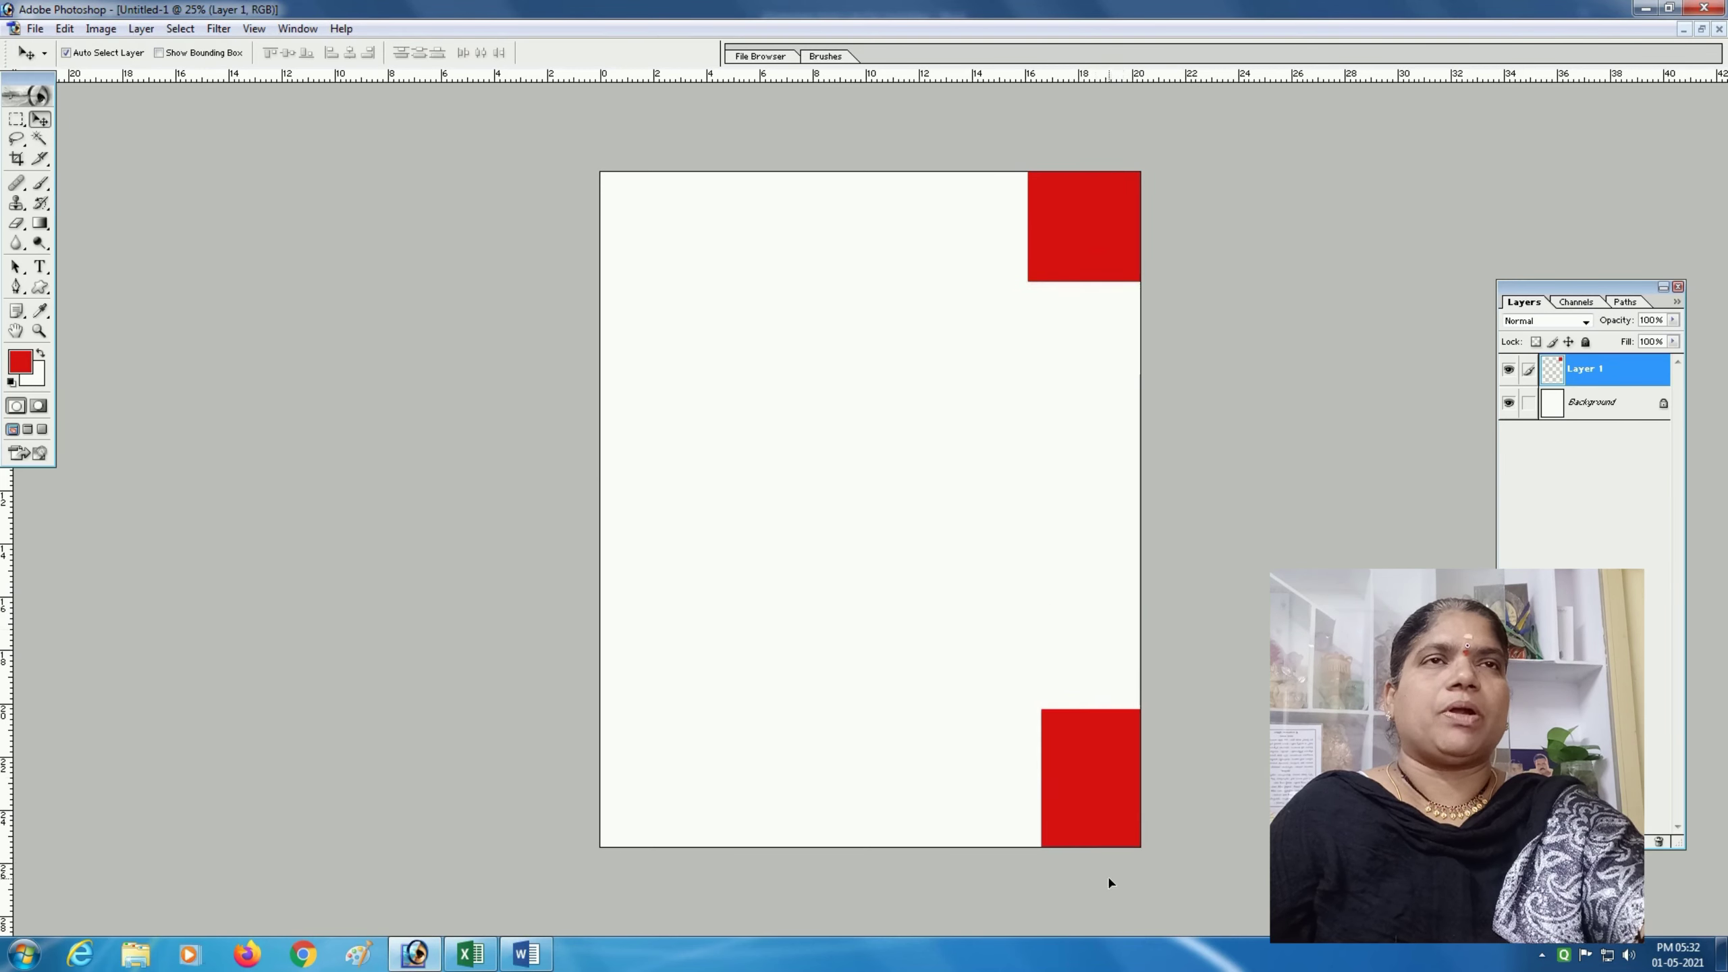
pyautogui.moveTo(1116, 862)
pyautogui.mouseDown()
pyautogui.moveTo(1086, 844)
pyautogui.moveTo(519, 830)
pyautogui.mouseUp()
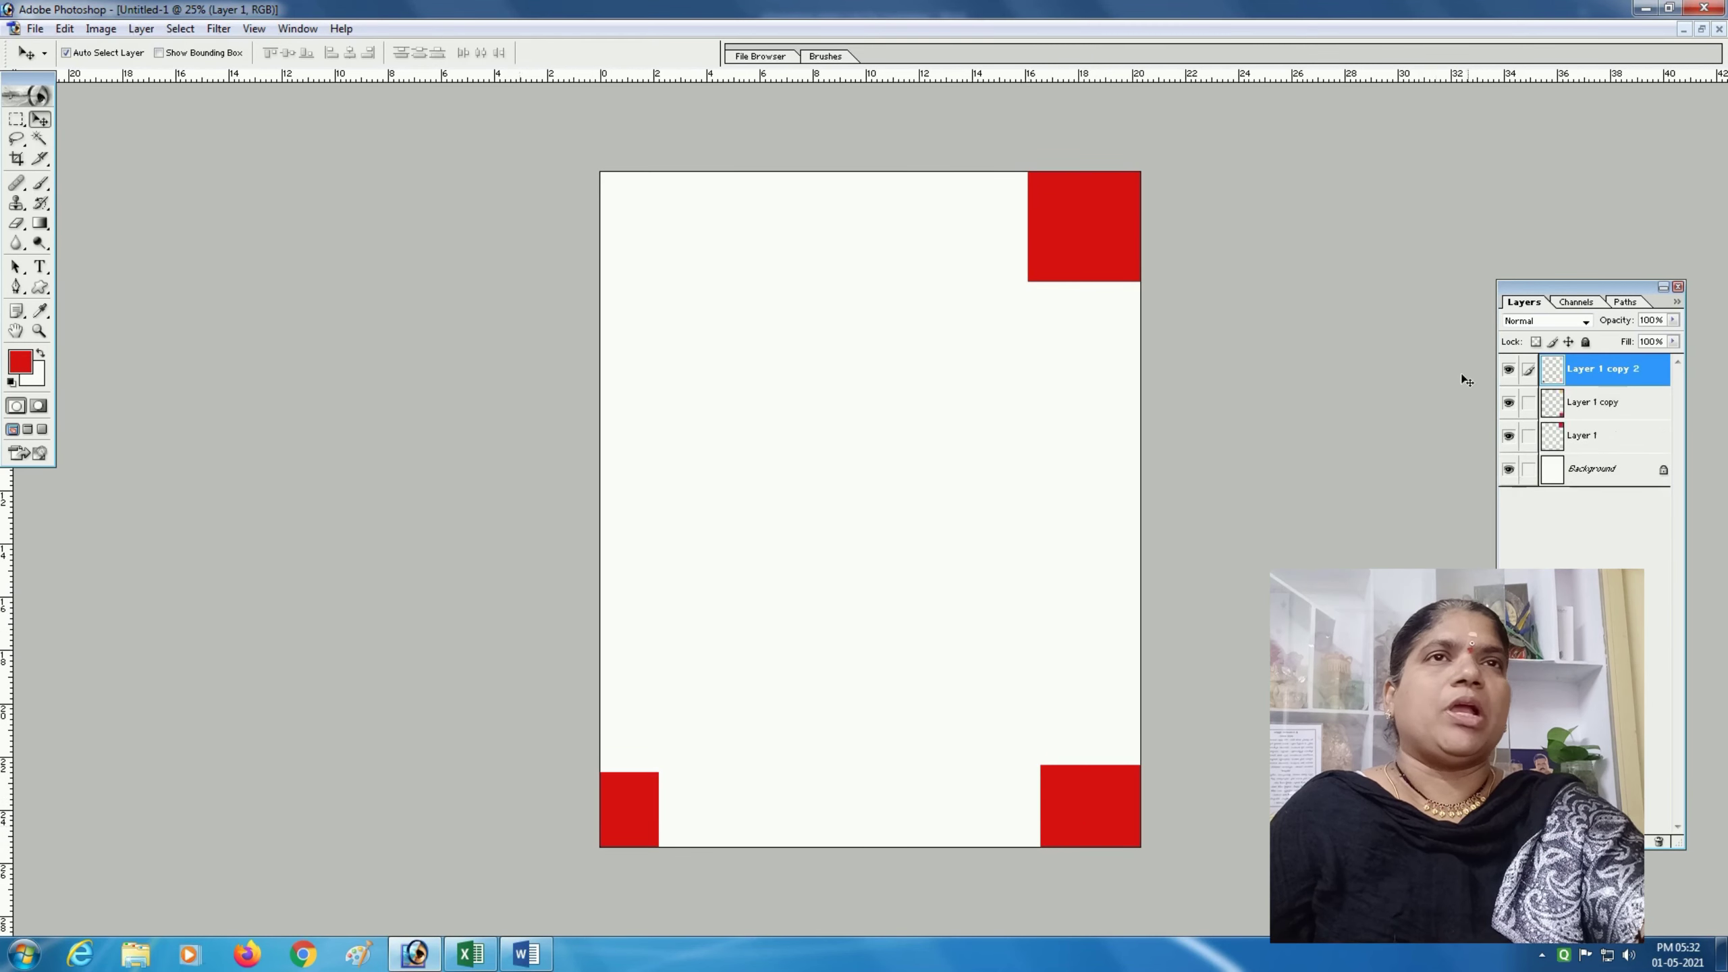
pyautogui.hotkey('ctrl', 'j')
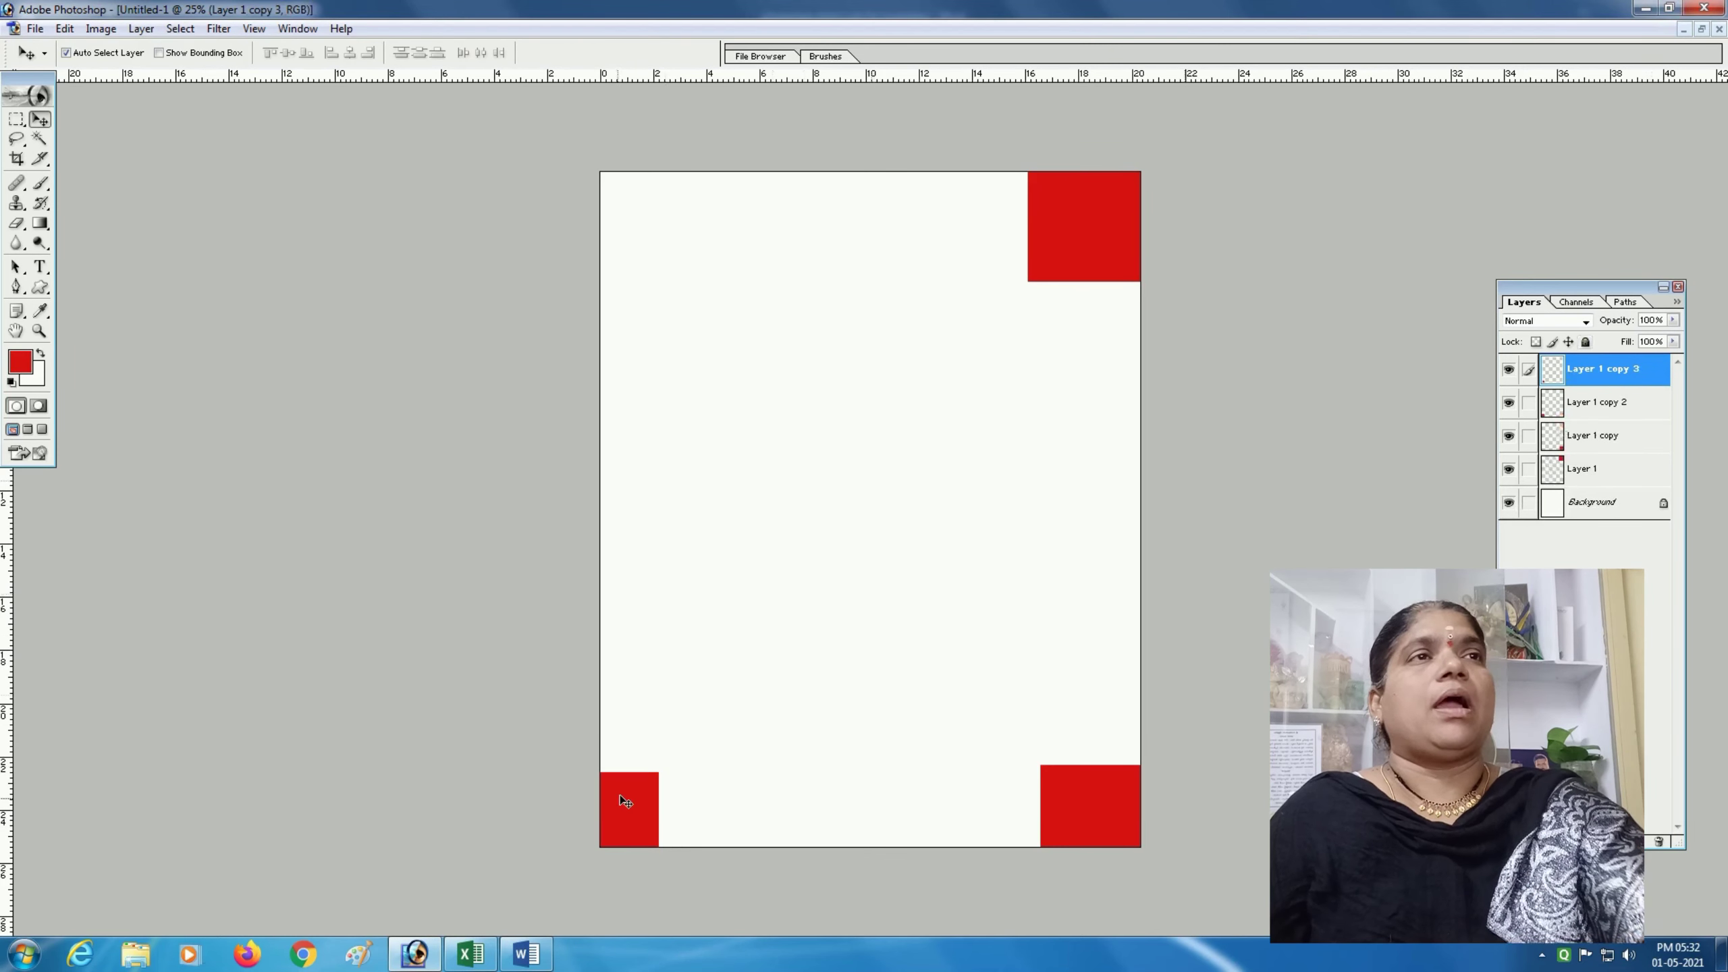
pyautogui.moveTo(613, 812)
pyautogui.mouseDown()
pyautogui.moveTo(659, 143)
pyautogui.moveTo(592, 97)
pyautogui.mouseUp()
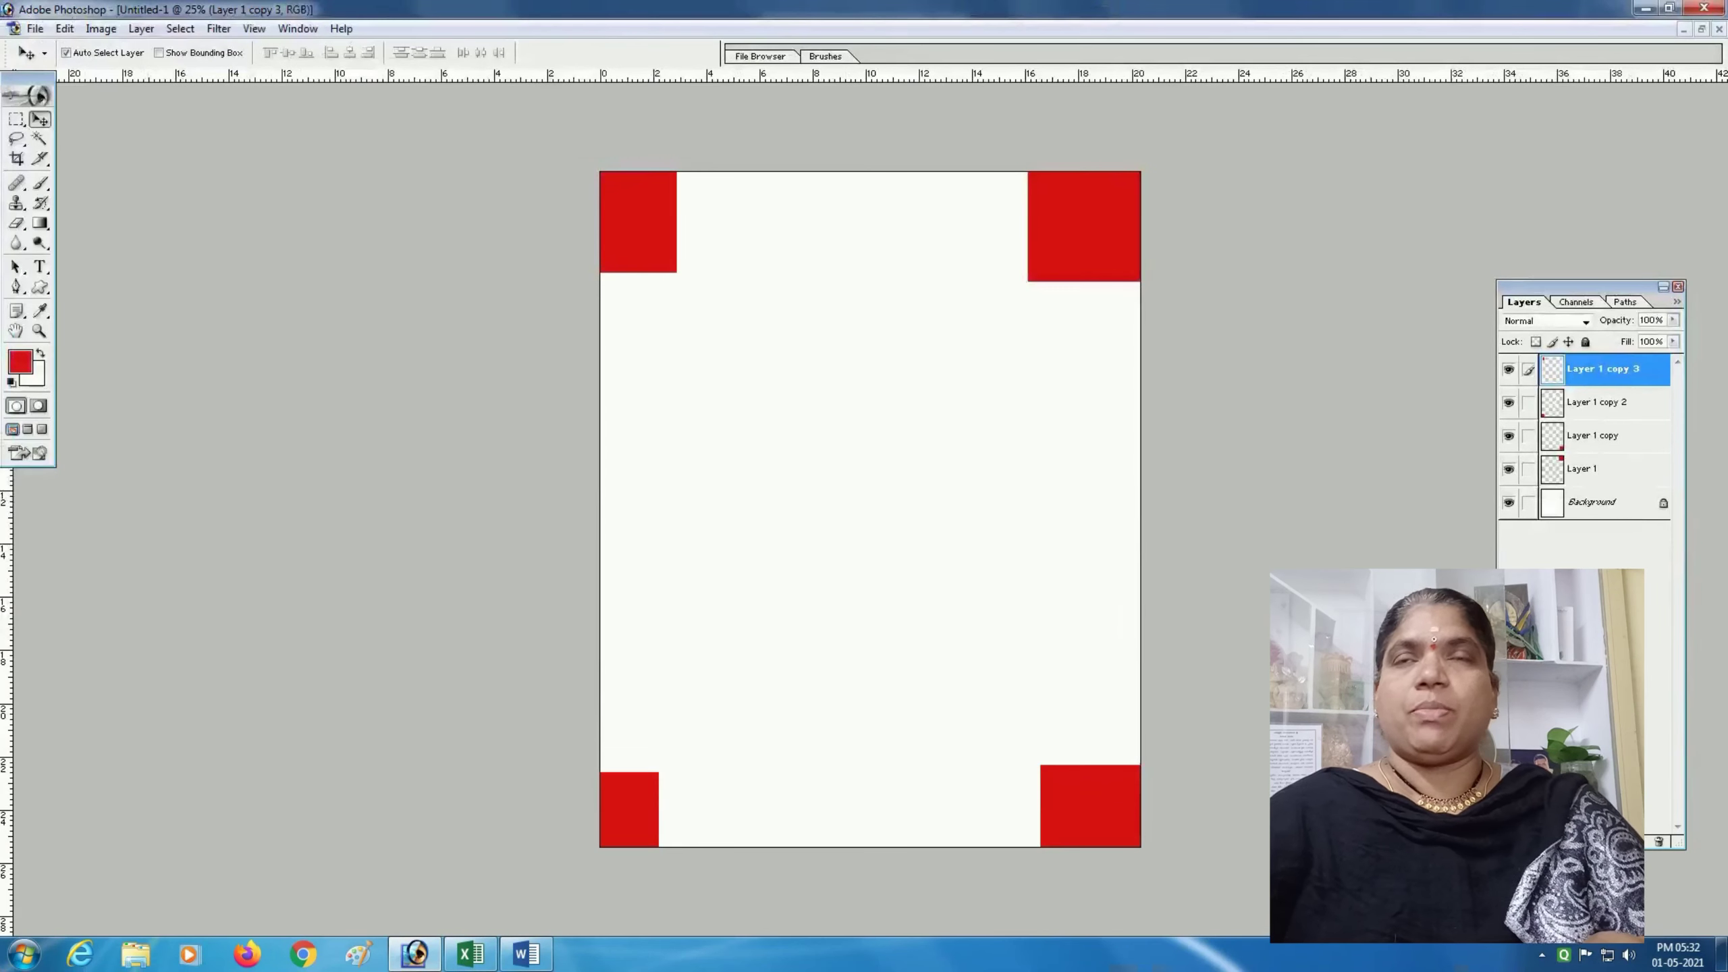
# Fit the page on screen and nudge all four red squares snugly into their corners
pyautogui.hotkey('ctrl', '0')
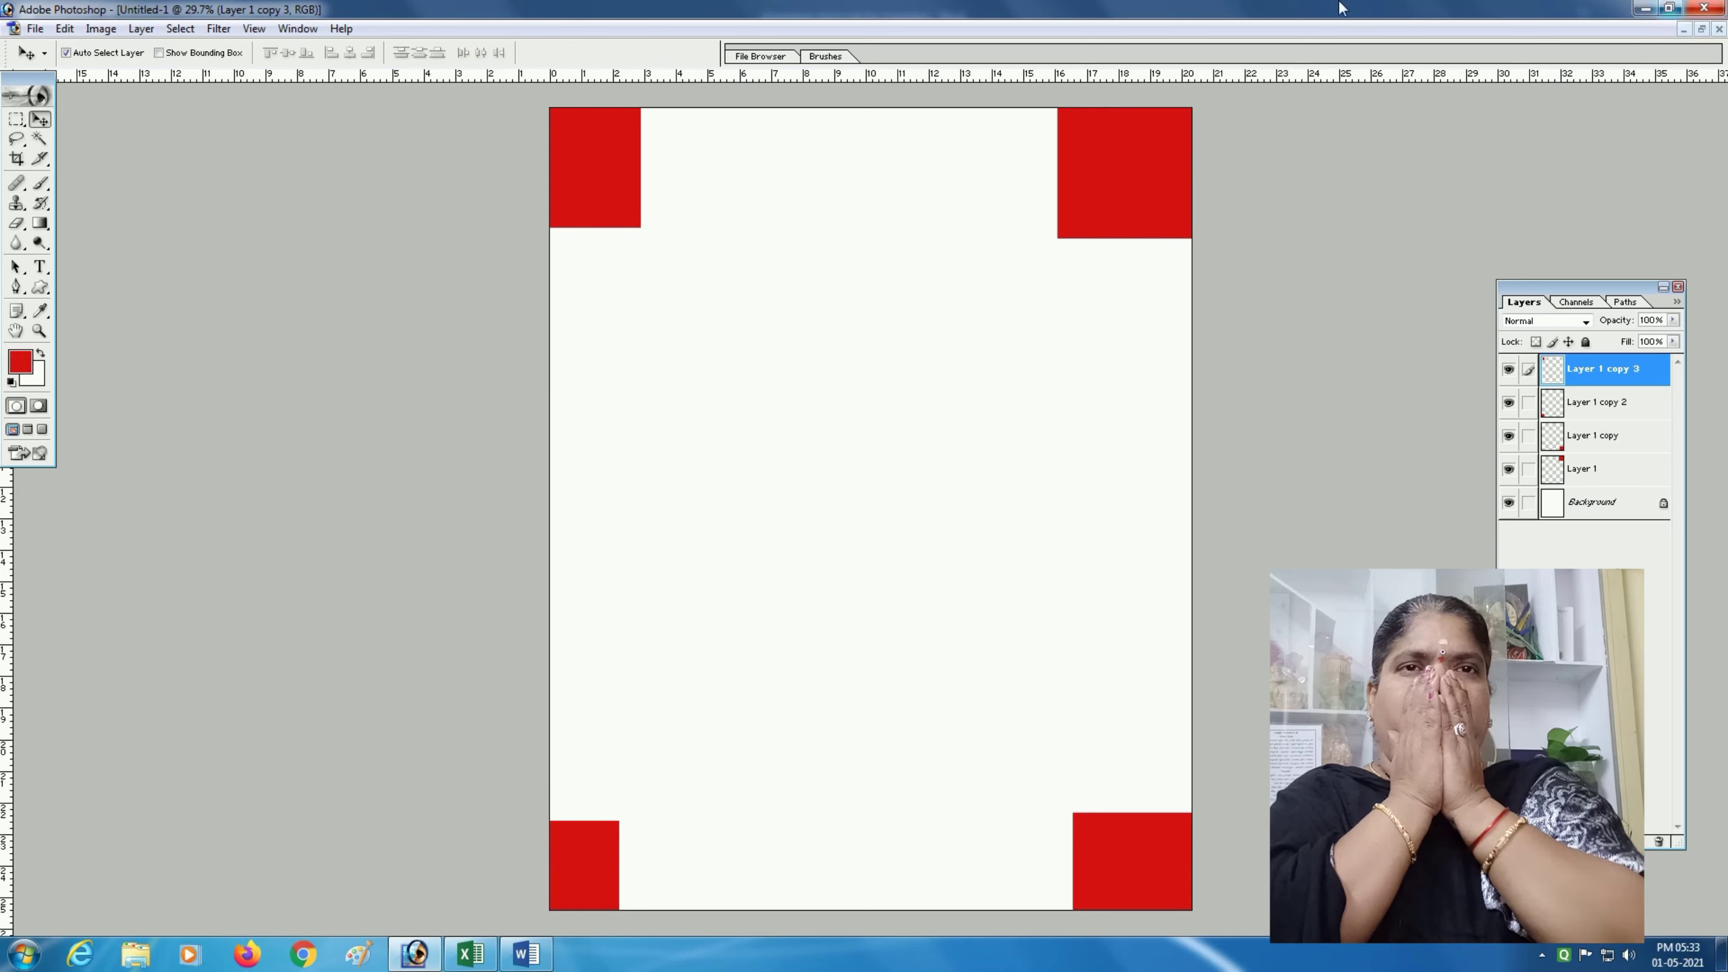
pyautogui.moveTo(613, 193); pyautogui.dragTo(658, 206)
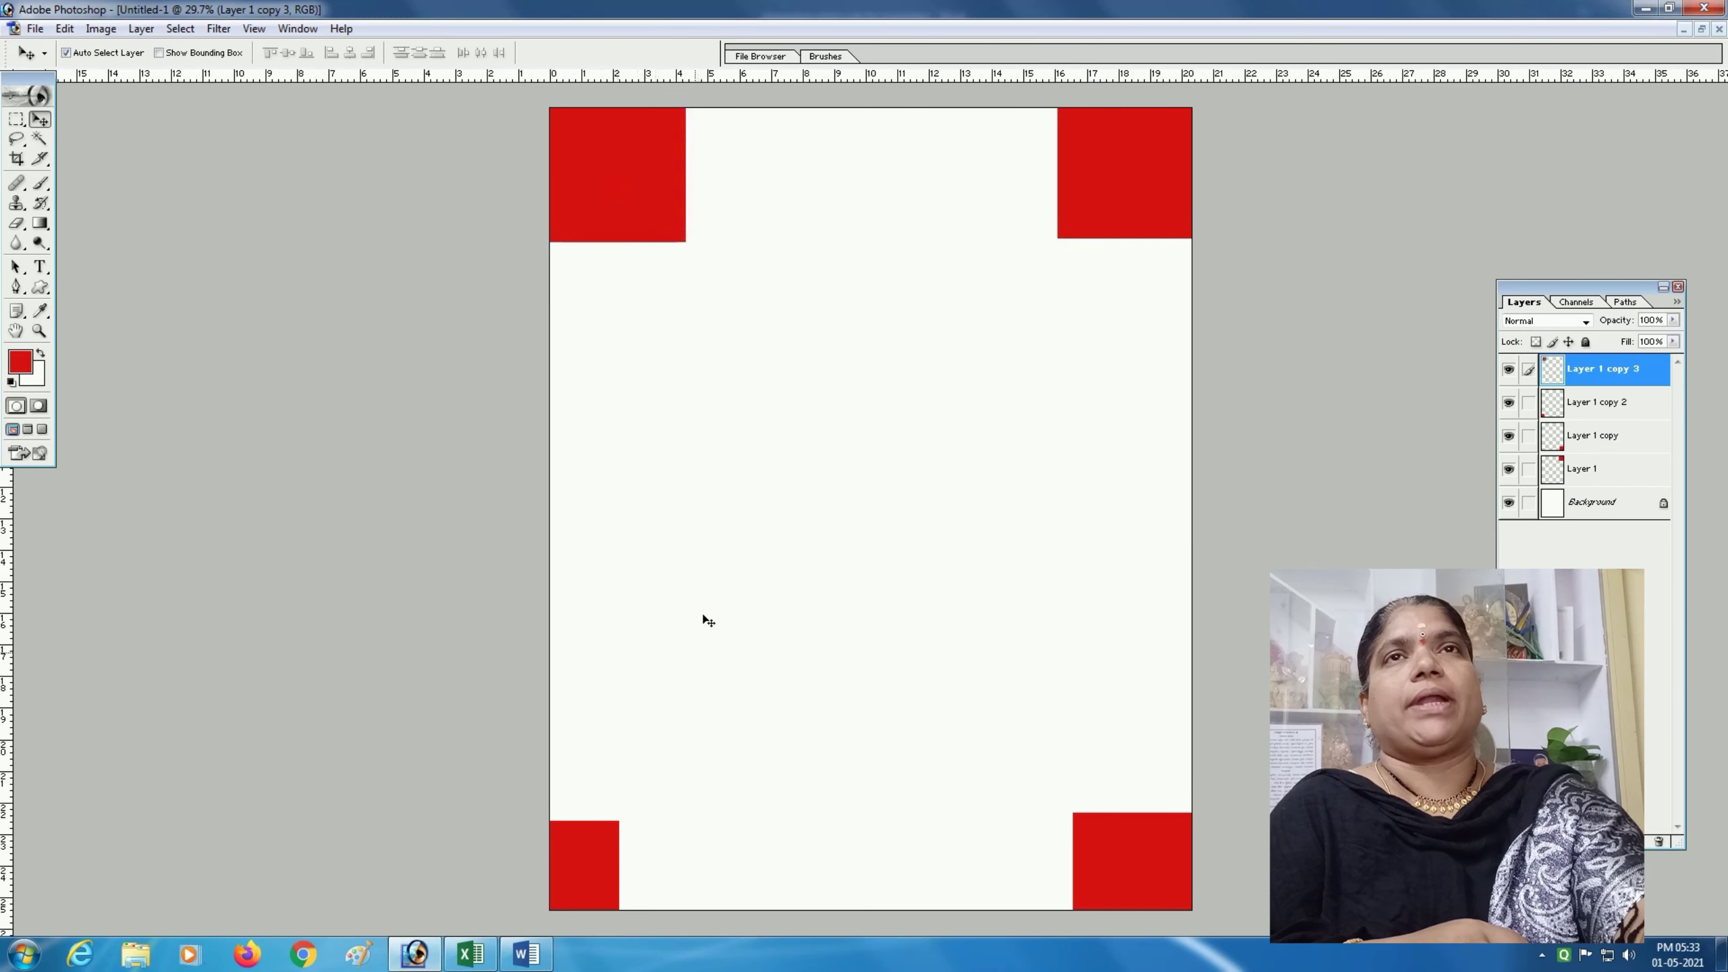
pyautogui.moveTo(590, 866)
pyautogui.mouseDown()
pyautogui.moveTo(649, 858)
pyautogui.moveTo(627, 858)
pyautogui.mouseUp()
pyautogui.moveTo(1141, 879); pyautogui.dragTo(1134, 878)
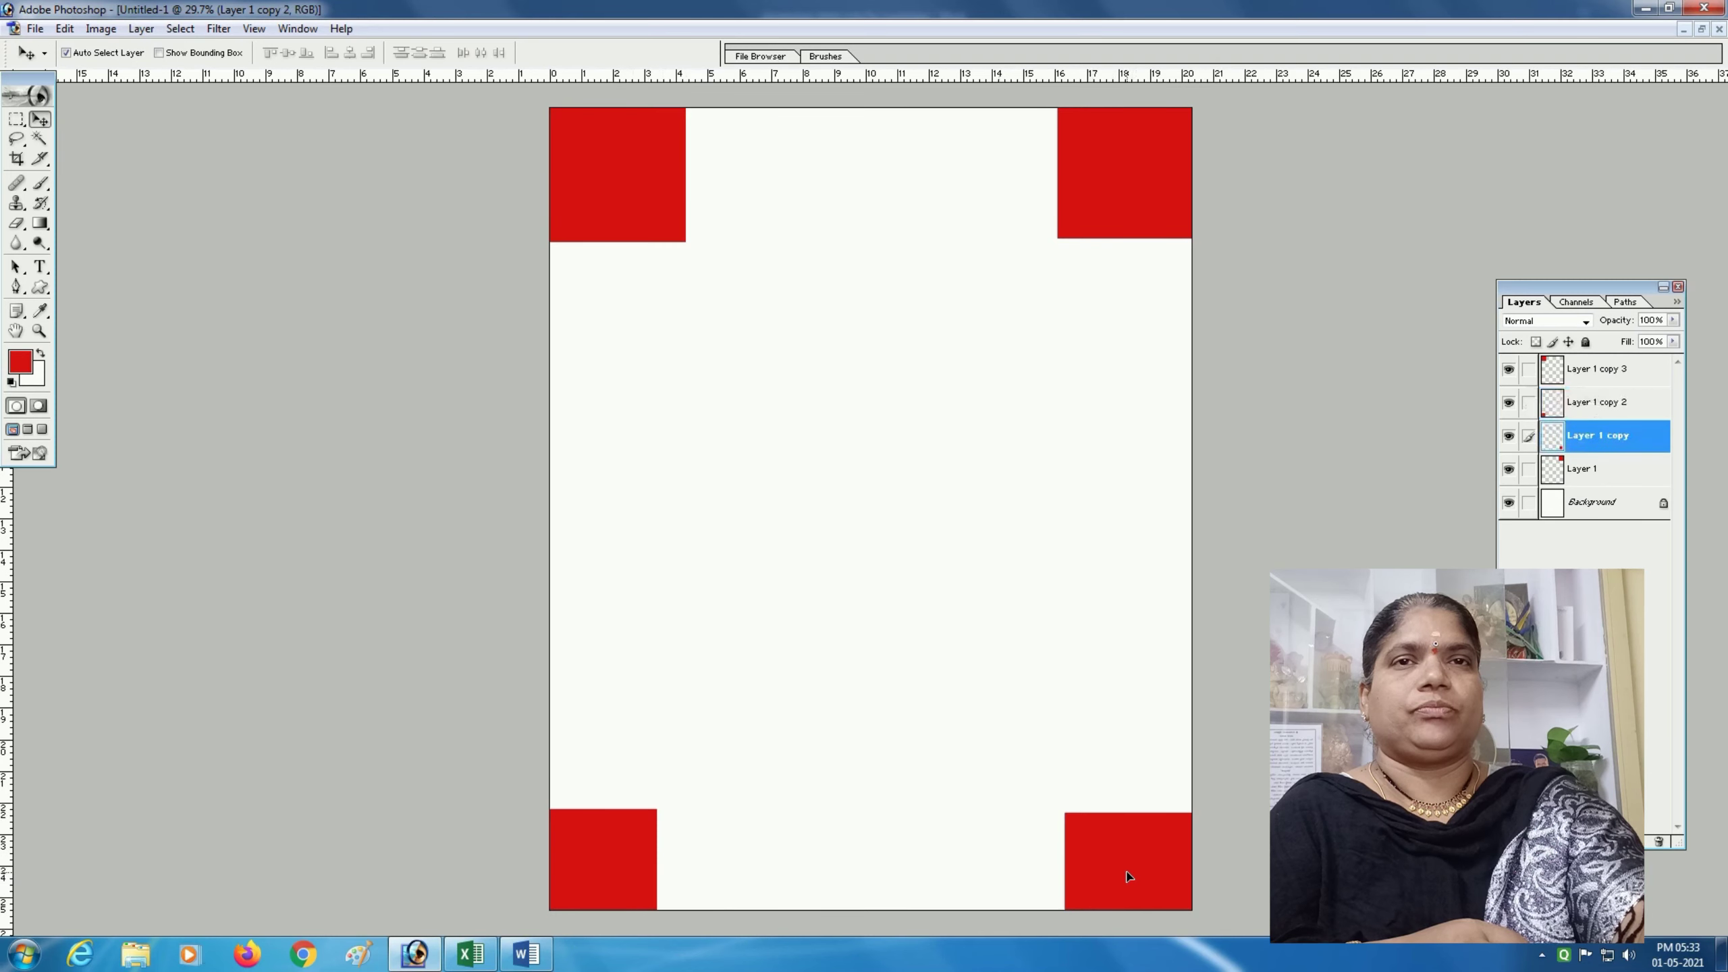
pyautogui.moveTo(1137, 197); pyautogui.dragTo(1132, 210)
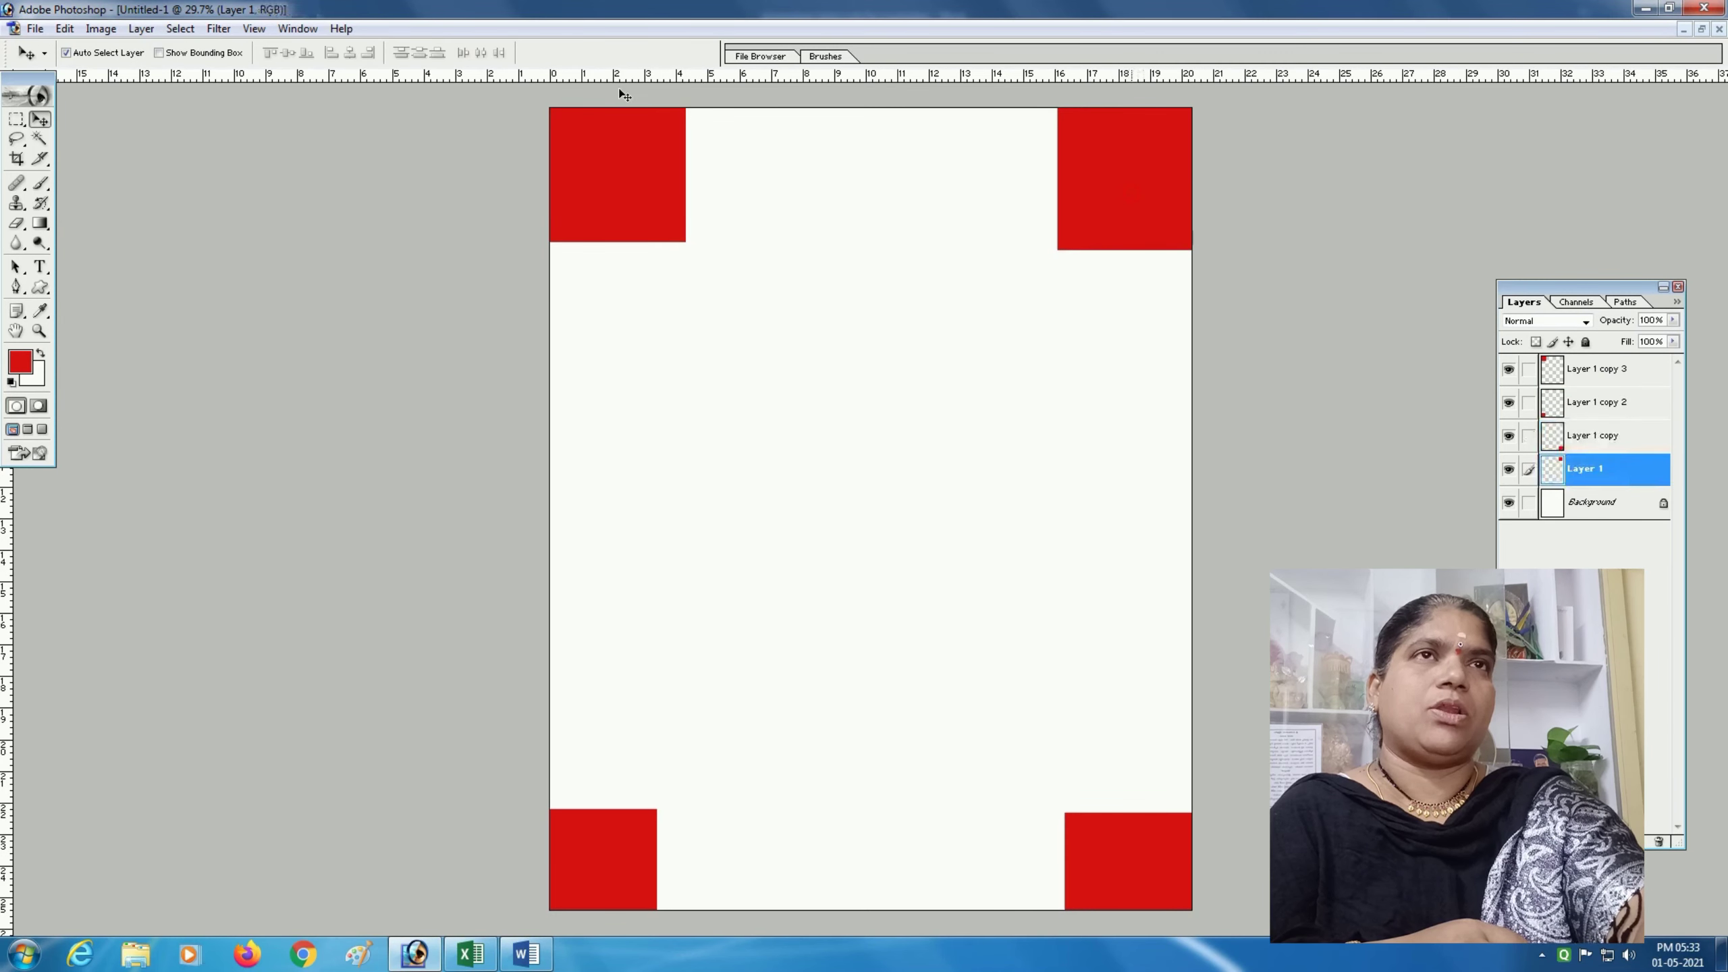
# Draw a thin wide rectangular selection near the upper middle and add empty Layer 2
pyautogui.click(15, 124)
pyautogui.click(95, 120)
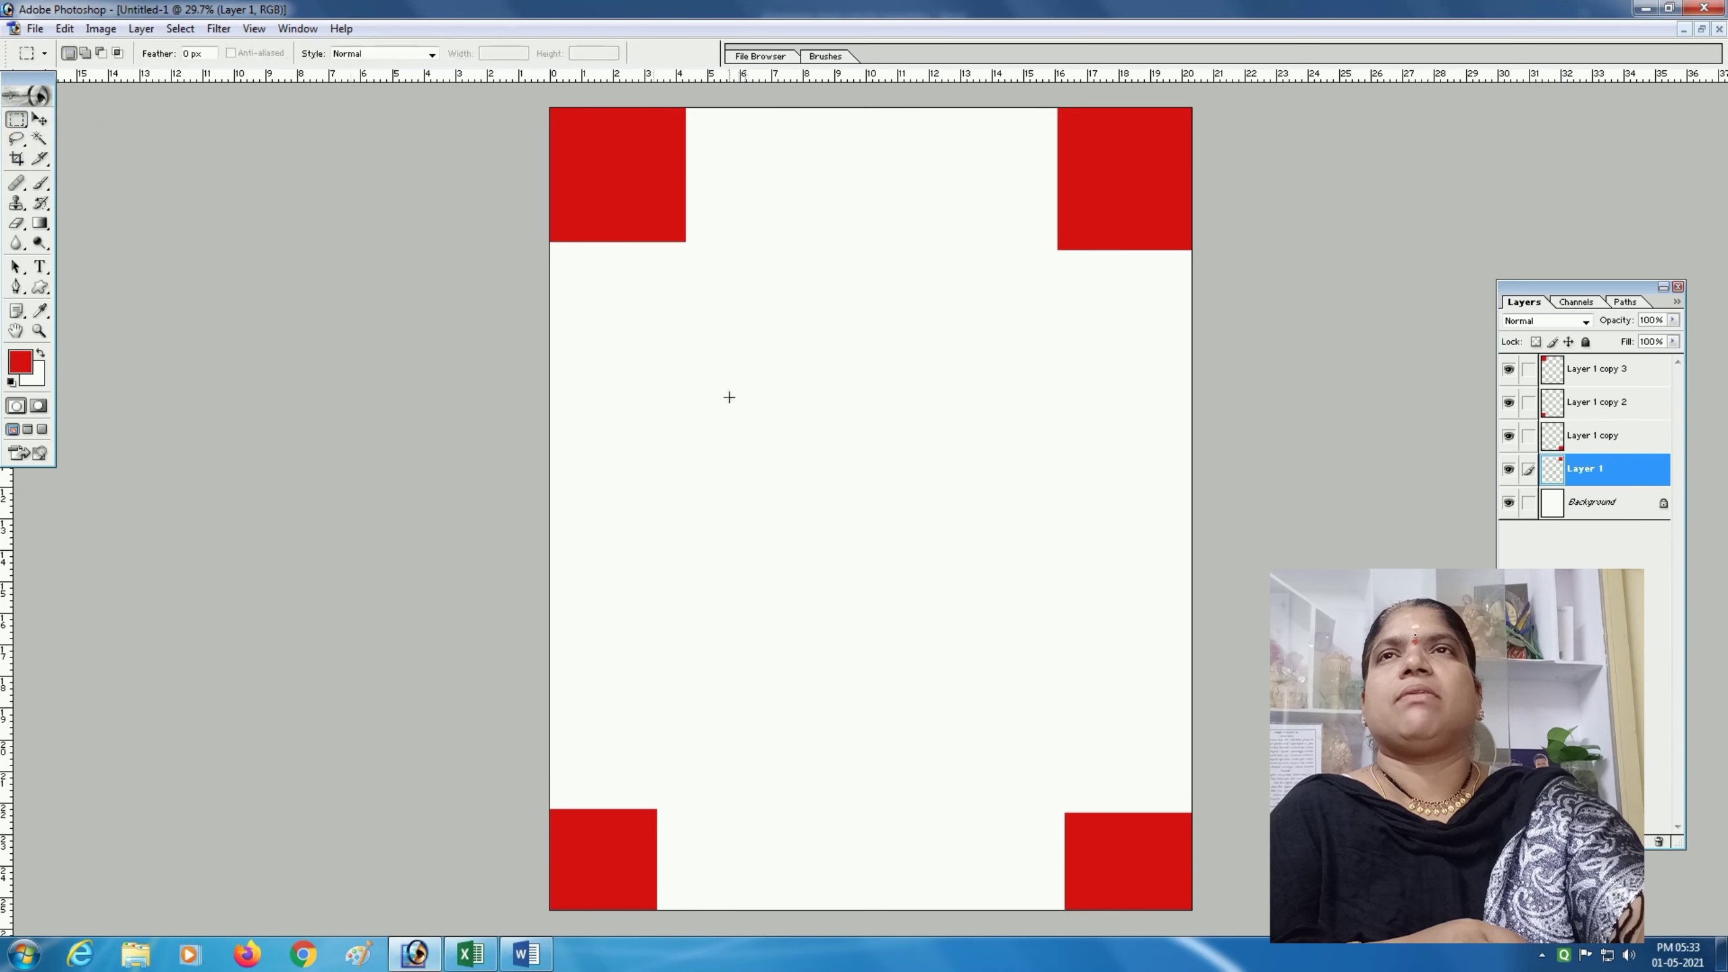
pyautogui.moveTo(751, 415); pyautogui.dragTo(851, 407)
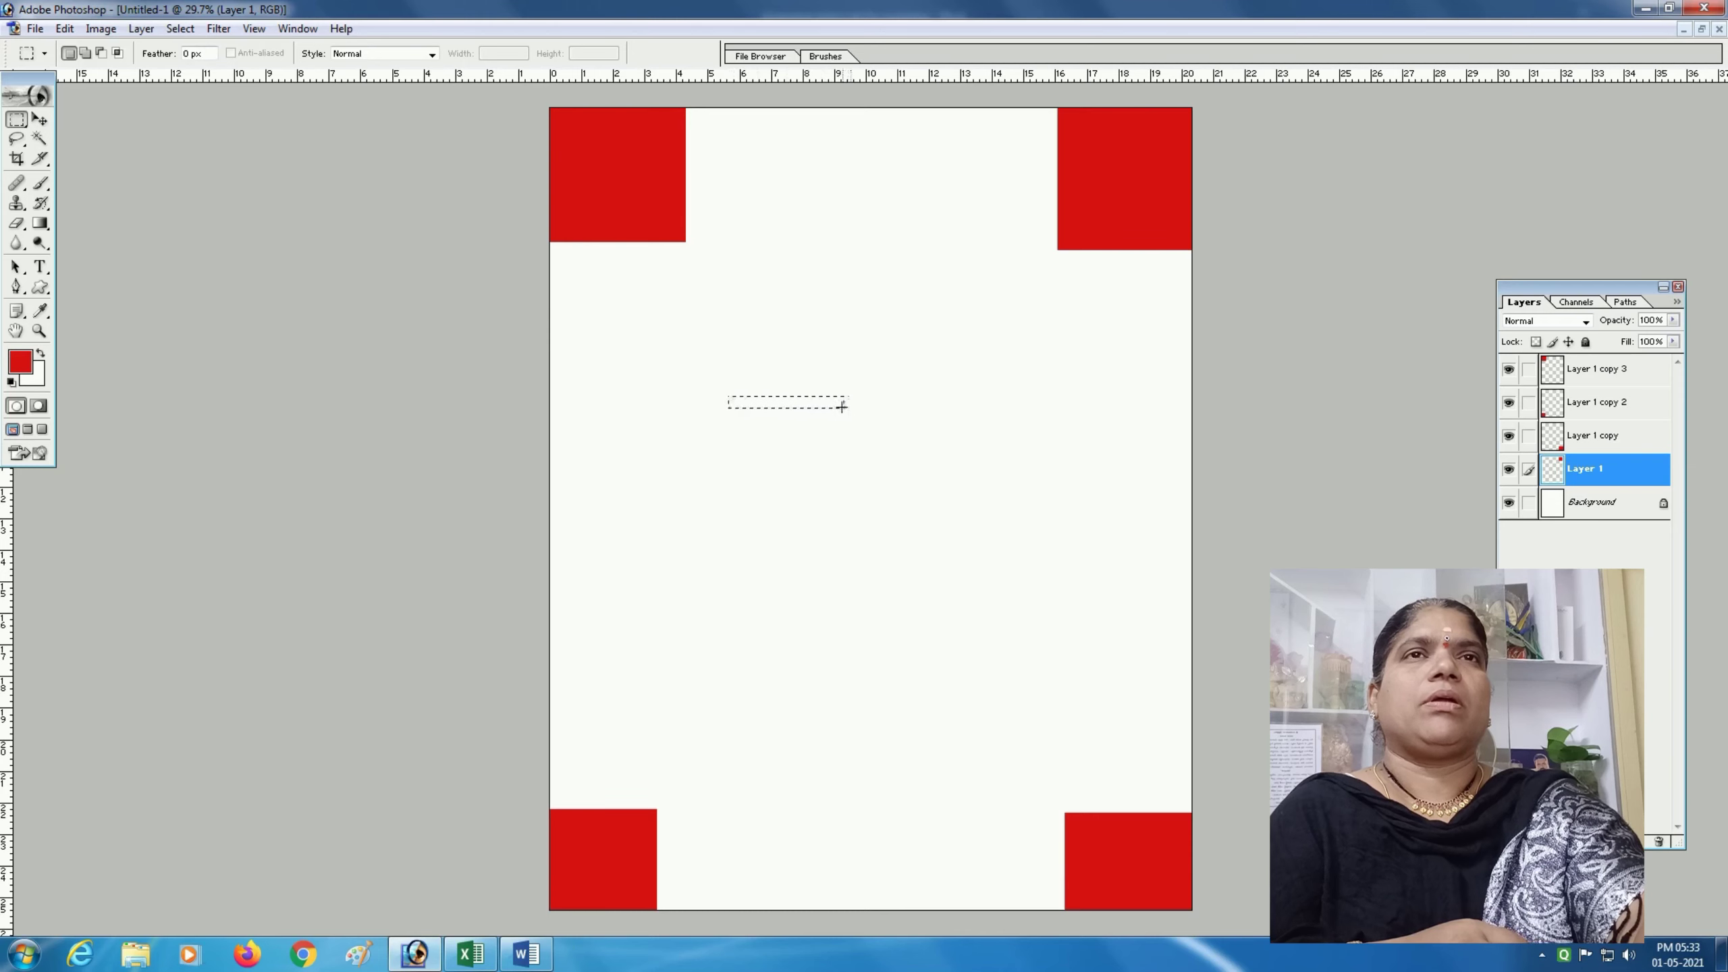
pyautogui.click(1642, 842)
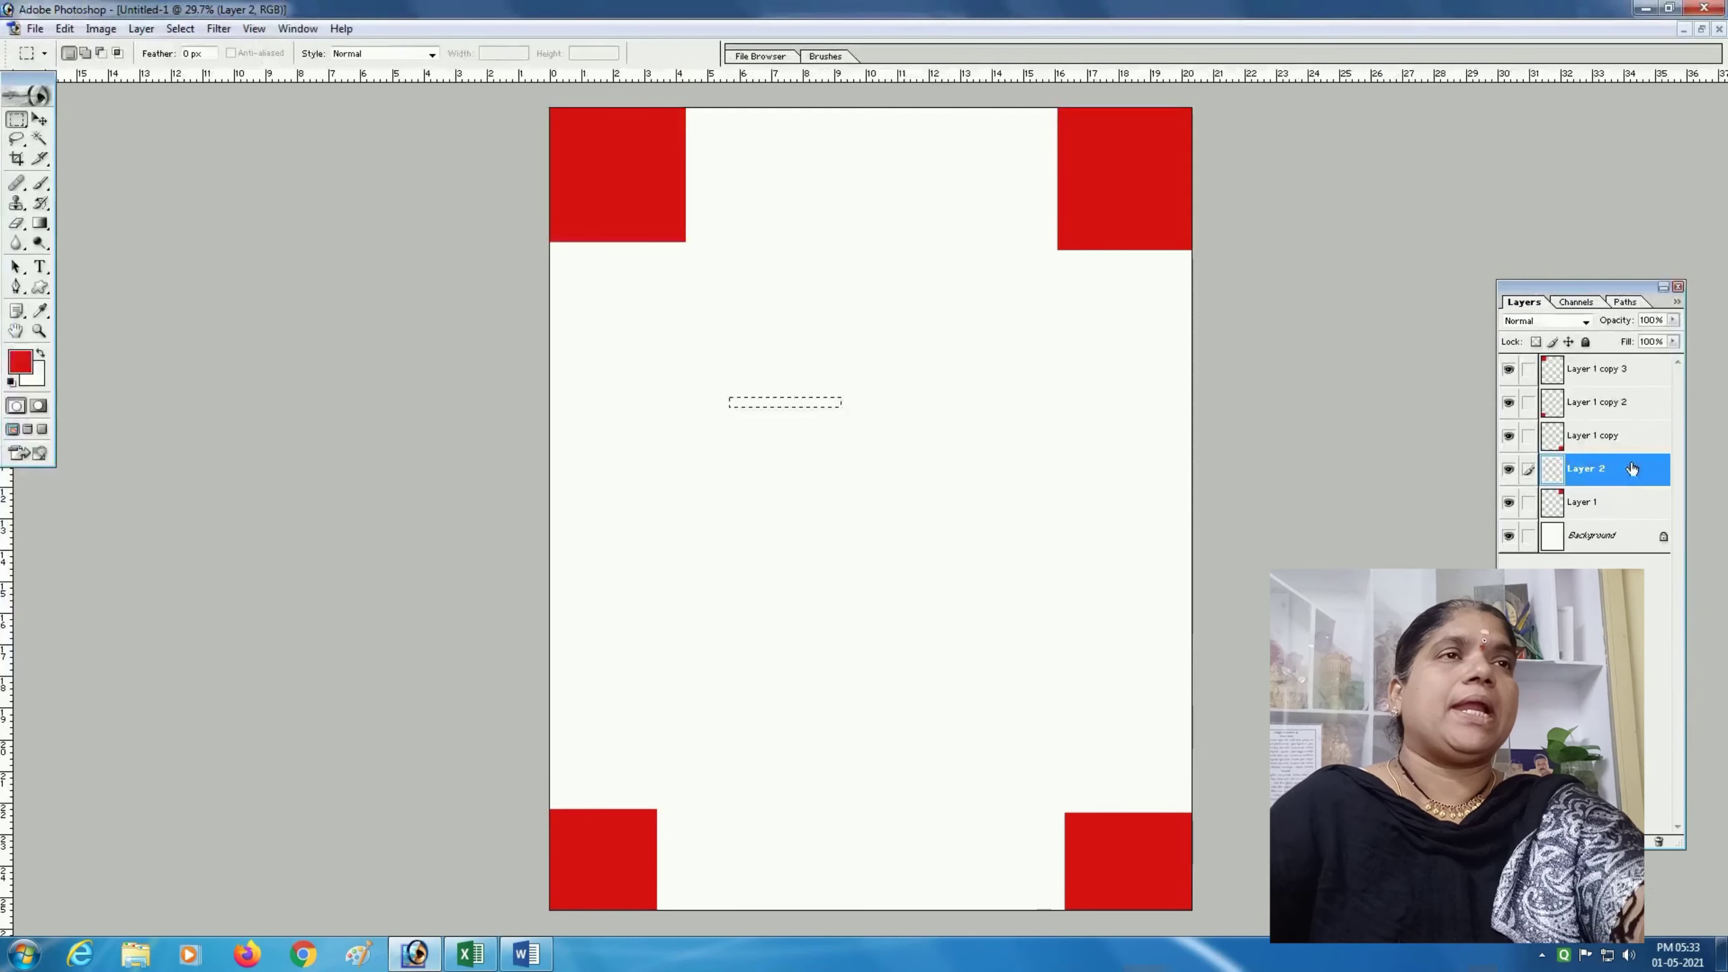
# Move Layer 2 to the top of the stack, fill its strip red, and deselect
pyautogui.moveTo(1632, 467)
pyautogui.mouseDown()
pyautogui.moveTo(1640, 372)
pyautogui.moveTo(1640, 442)
pyautogui.moveTo(1637, 373)
pyautogui.moveTo(1629, 387)
pyautogui.mouseUp()
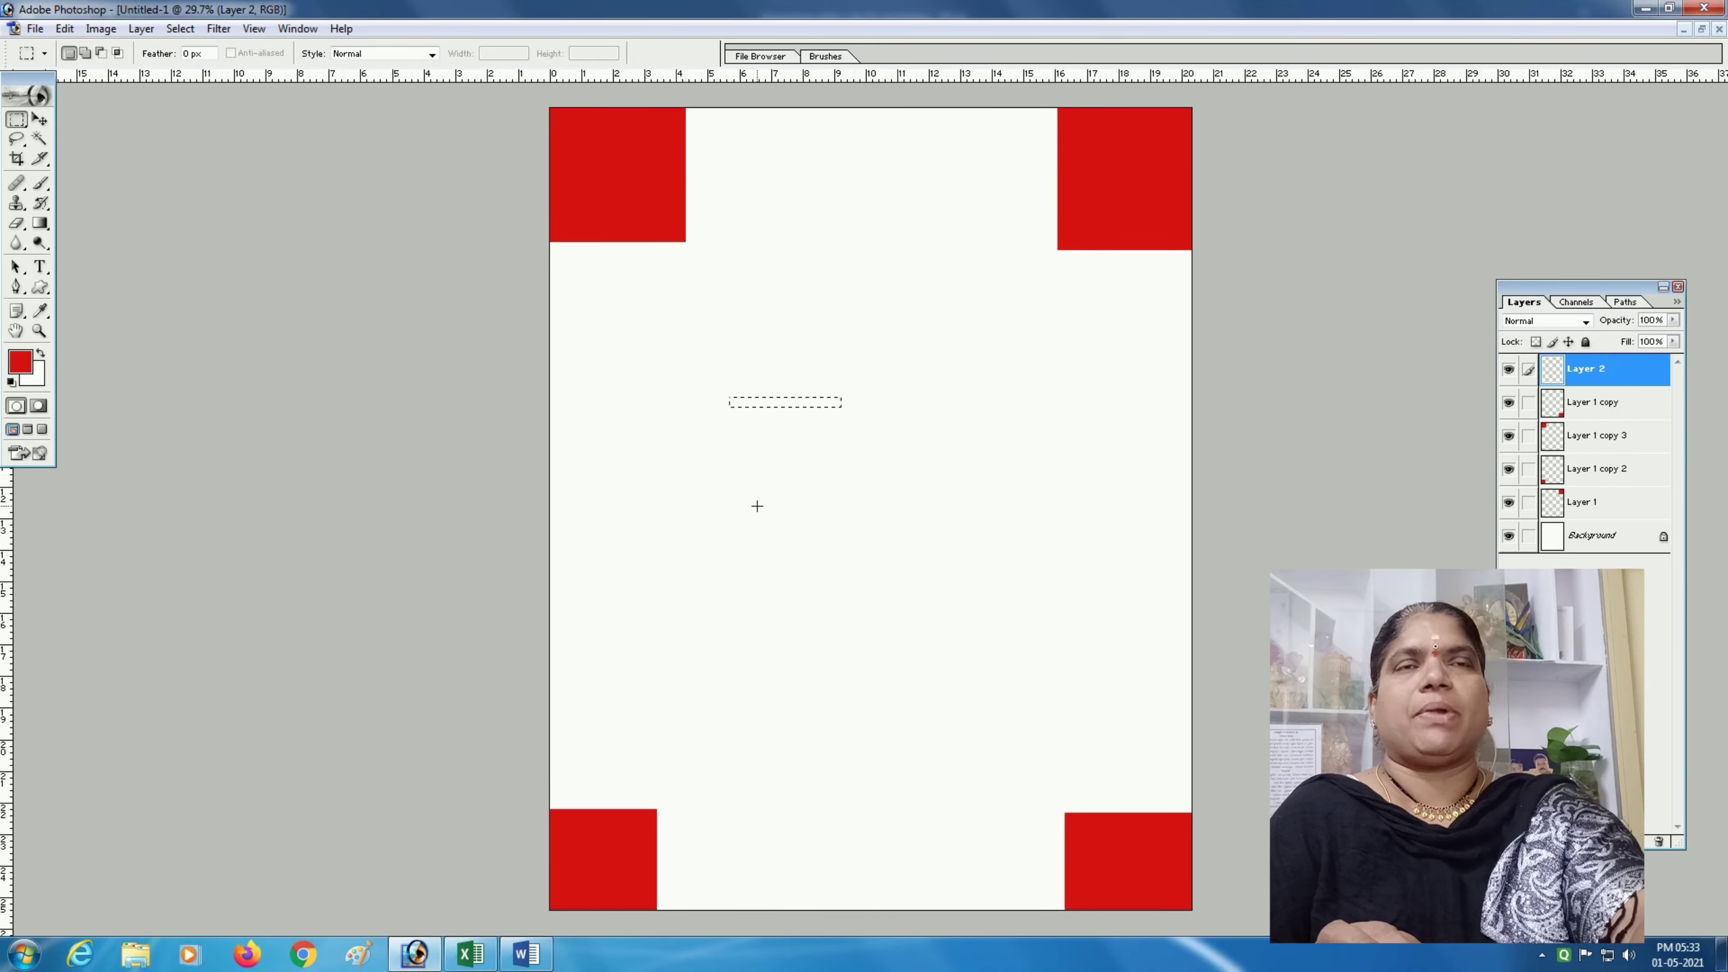
pyautogui.hotkey('alt', 'BackSpace')
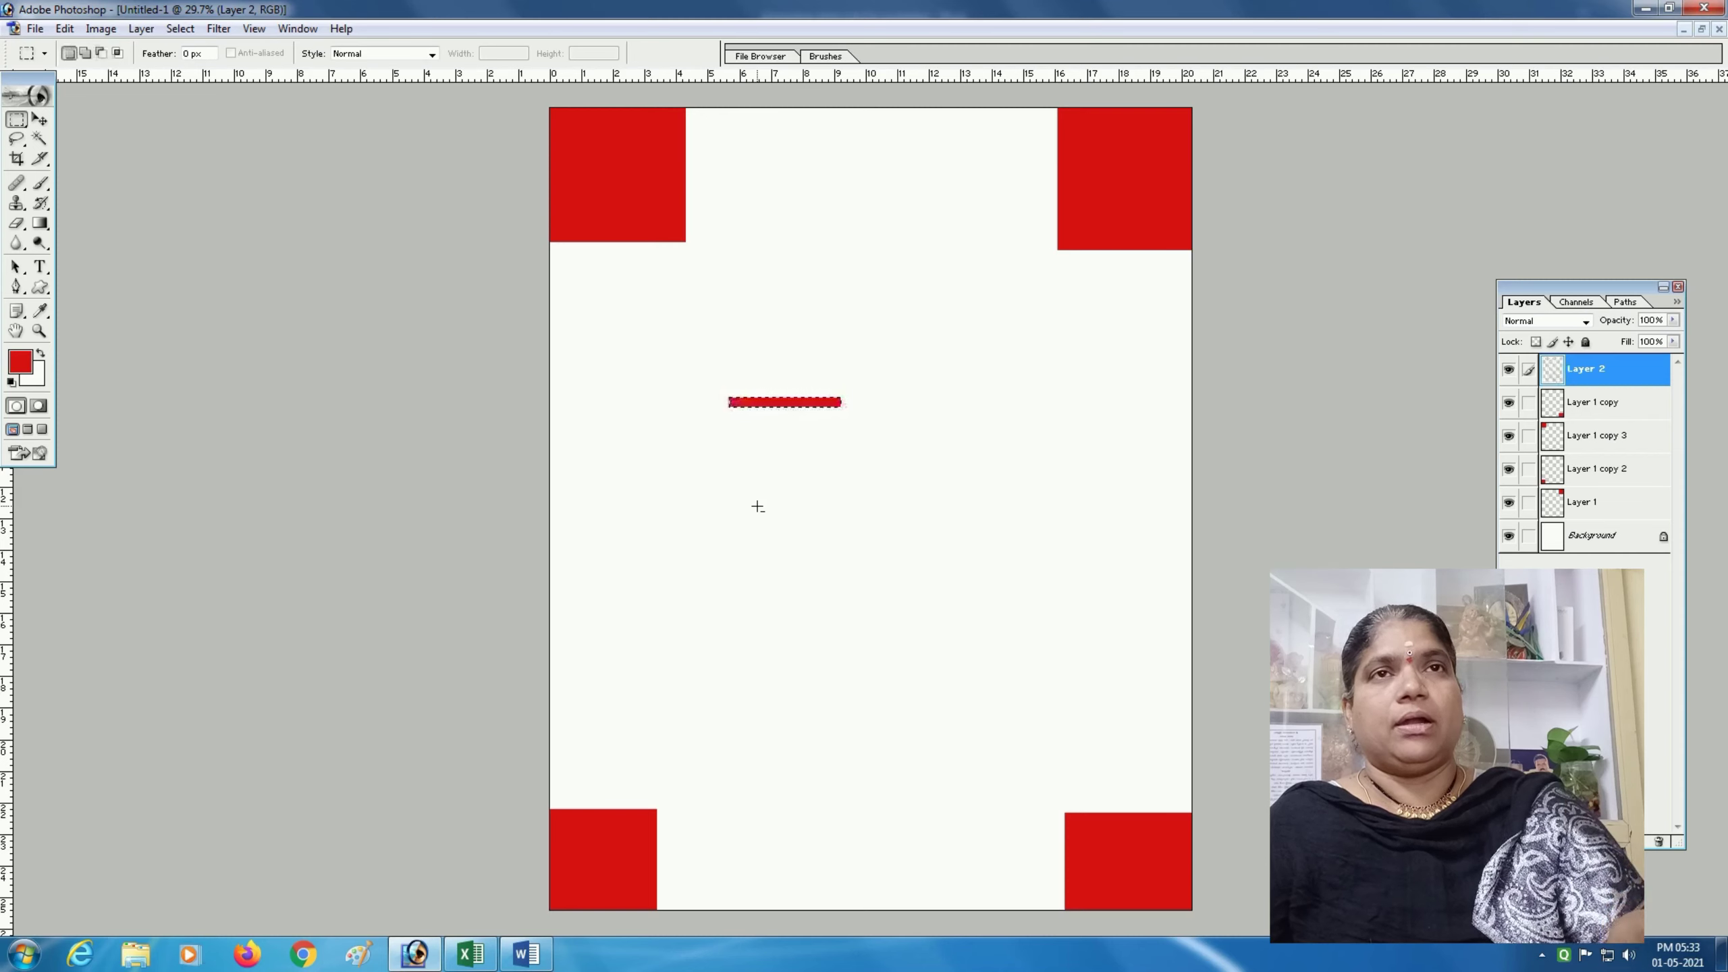
pyautogui.hotkey('ctrl', 'd')
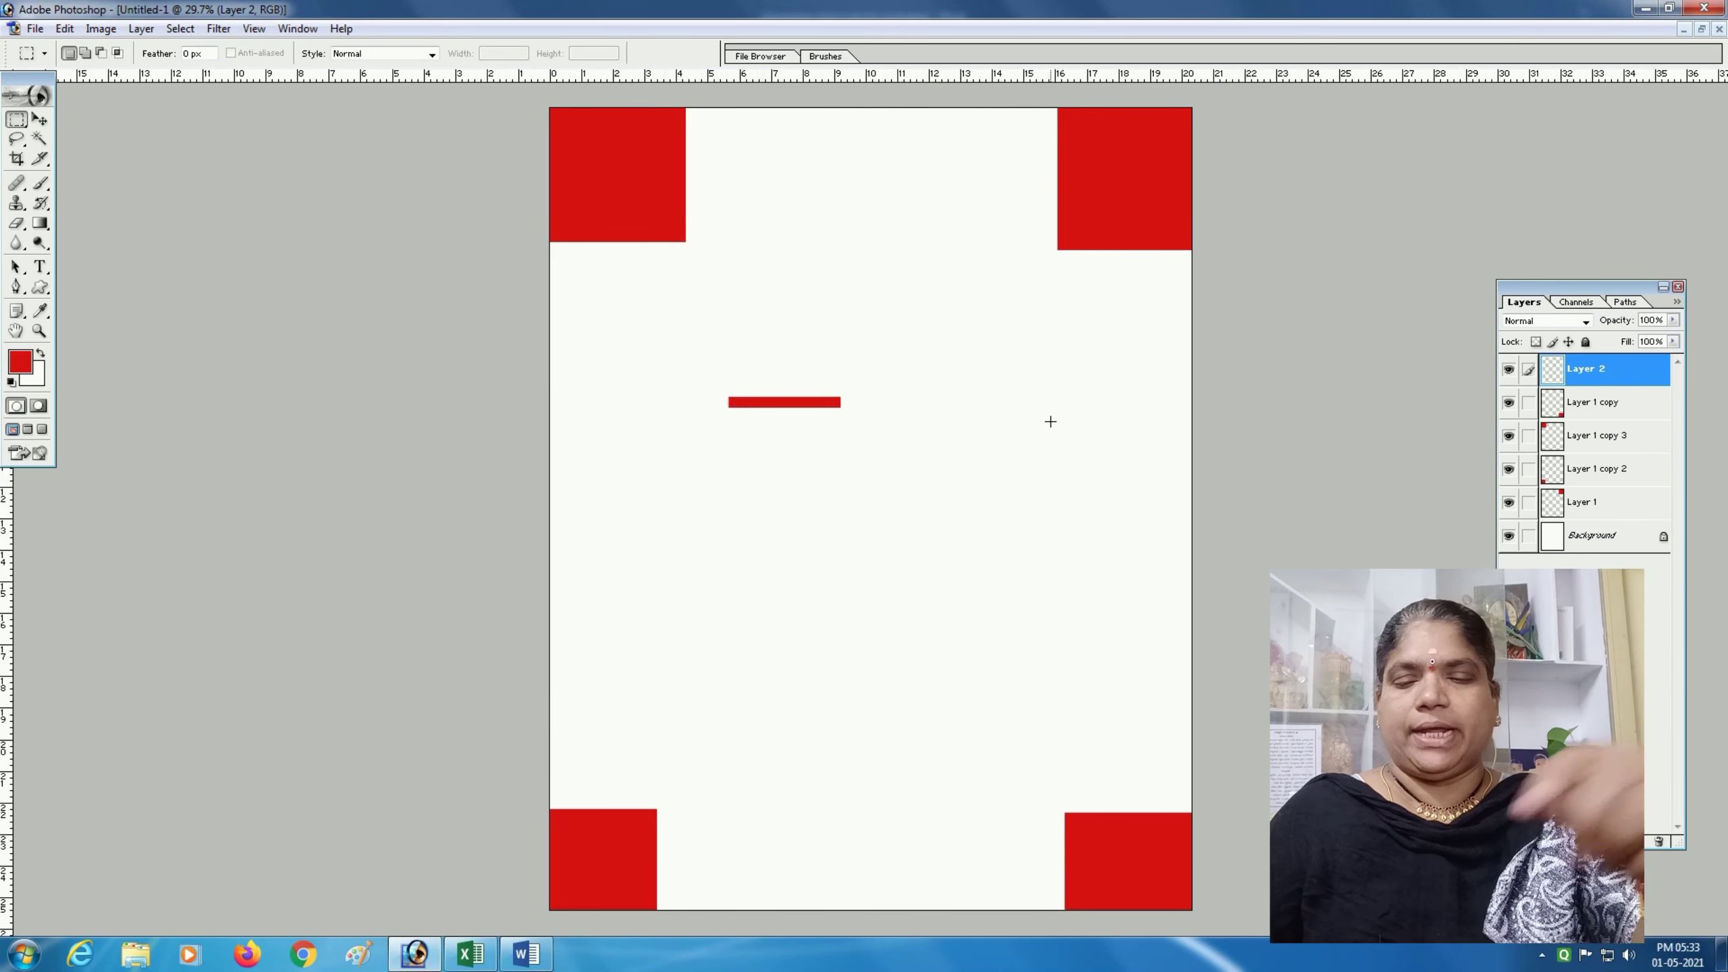
# Duplicate the red bar, rotate the copy about 31°, and repeat rotated copies into a starburst
pyautogui.hotkey('ctrl', 'j')
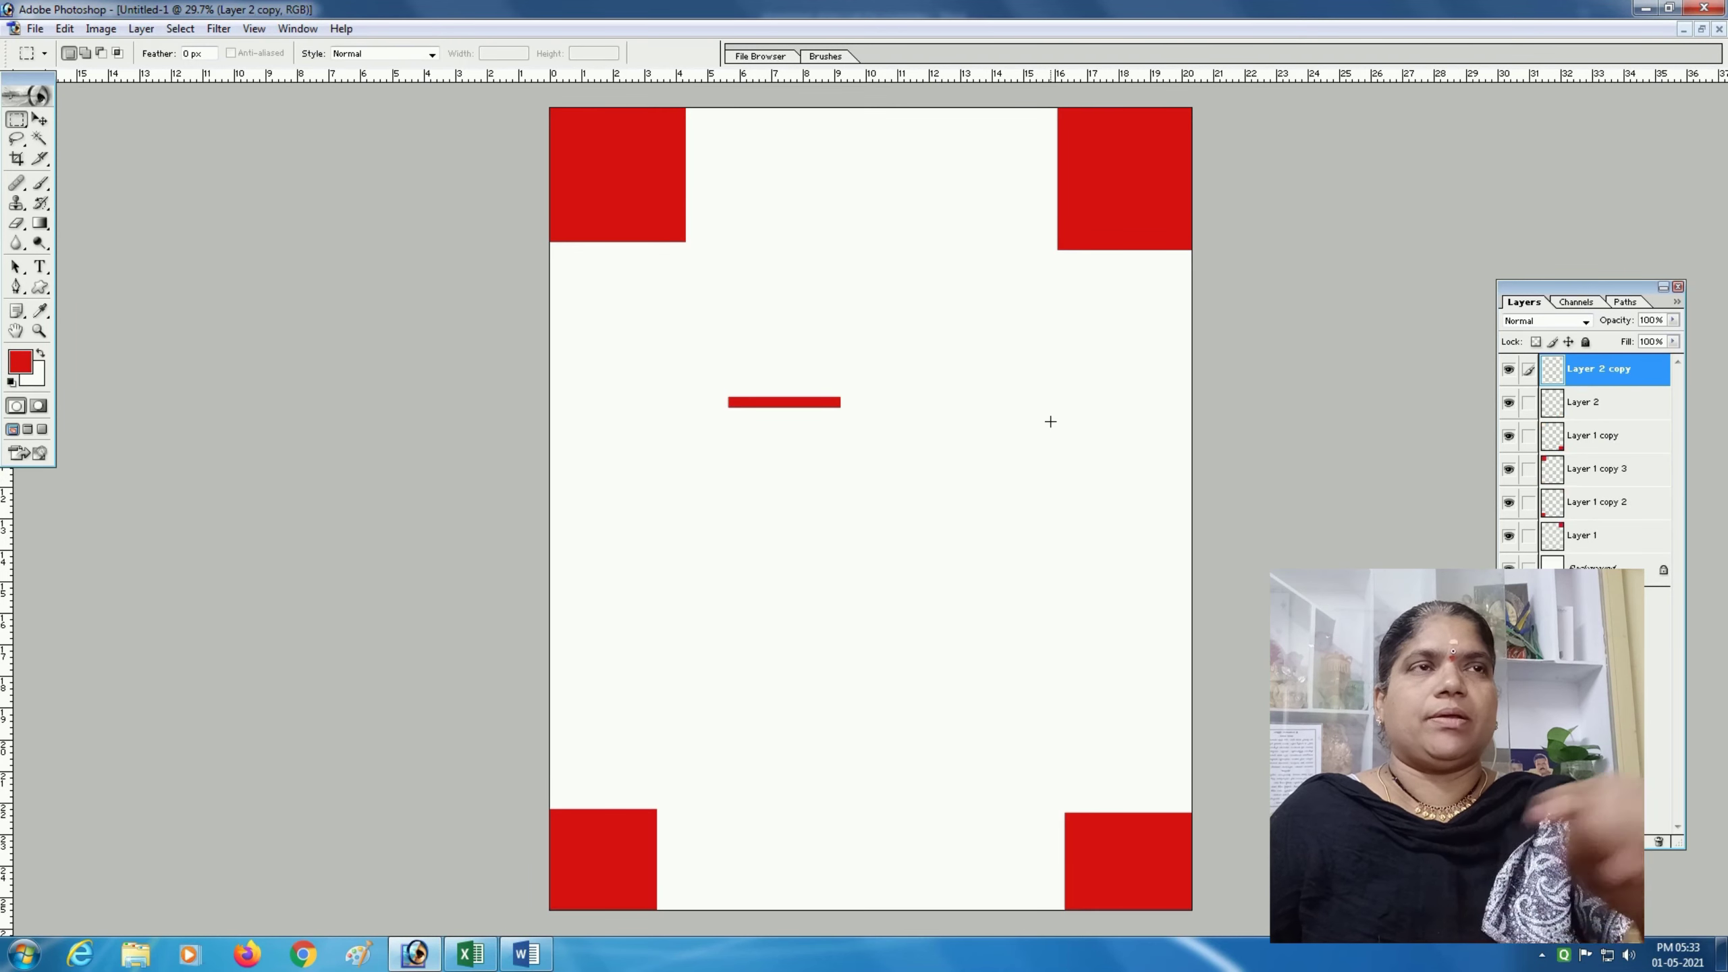
pyautogui.hotkey('ctrl', 't')
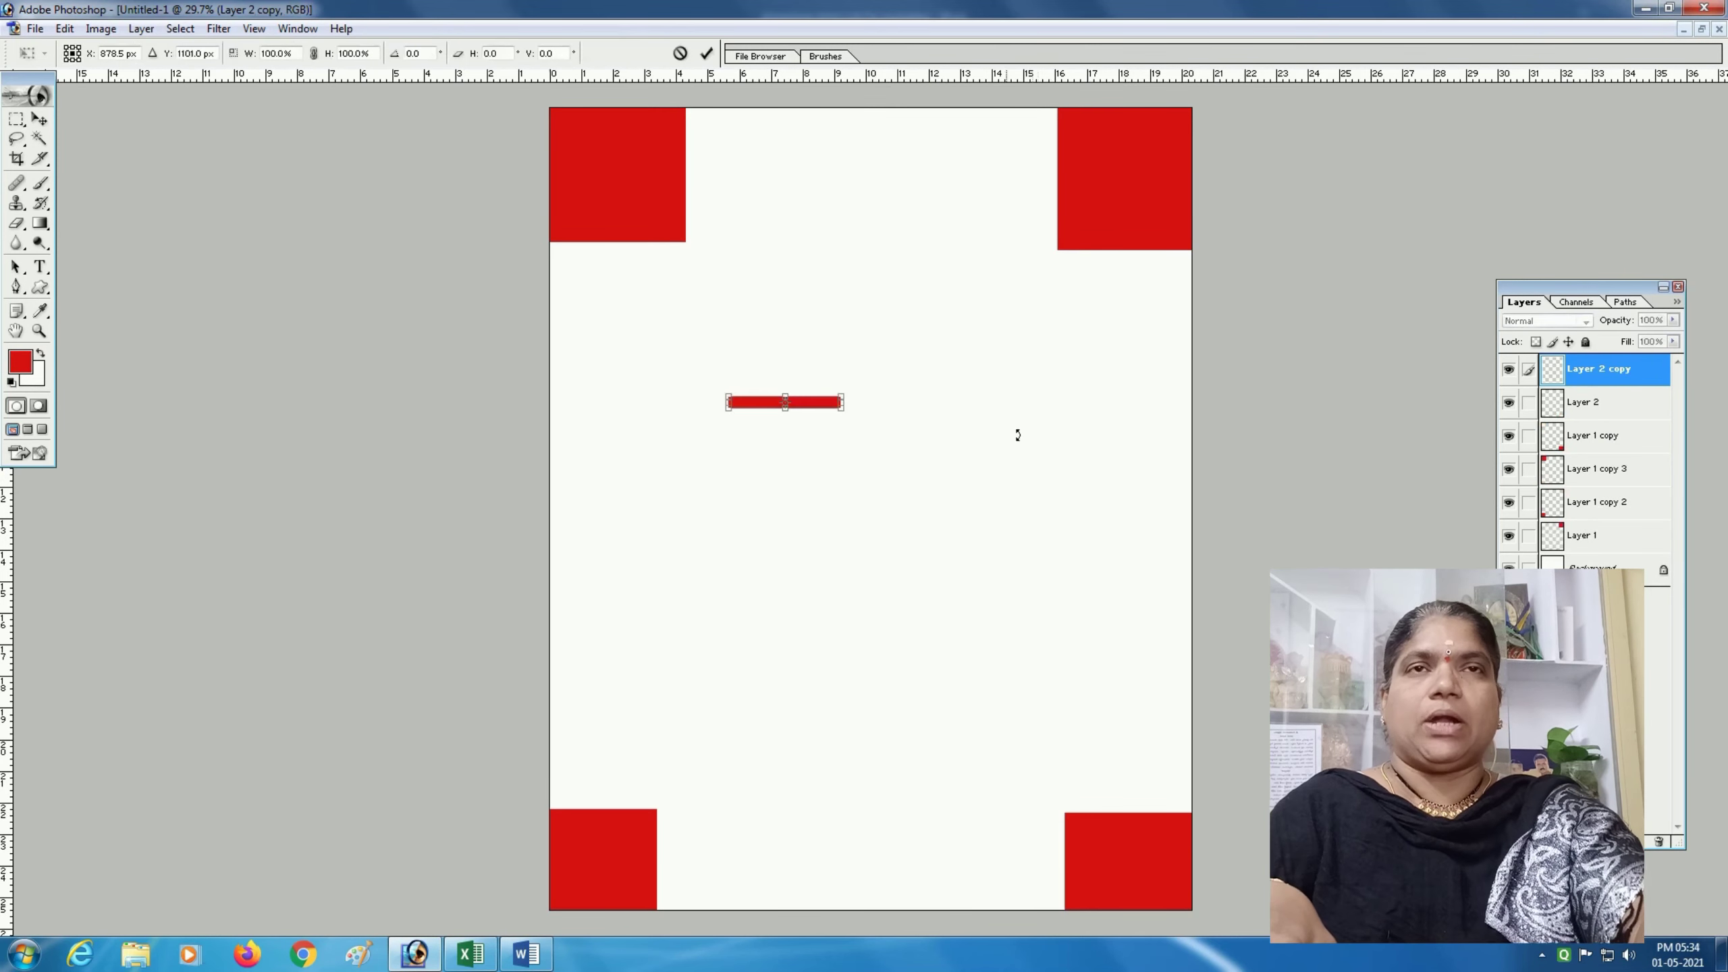
pyautogui.moveTo(884, 428); pyautogui.dragTo(867, 490)
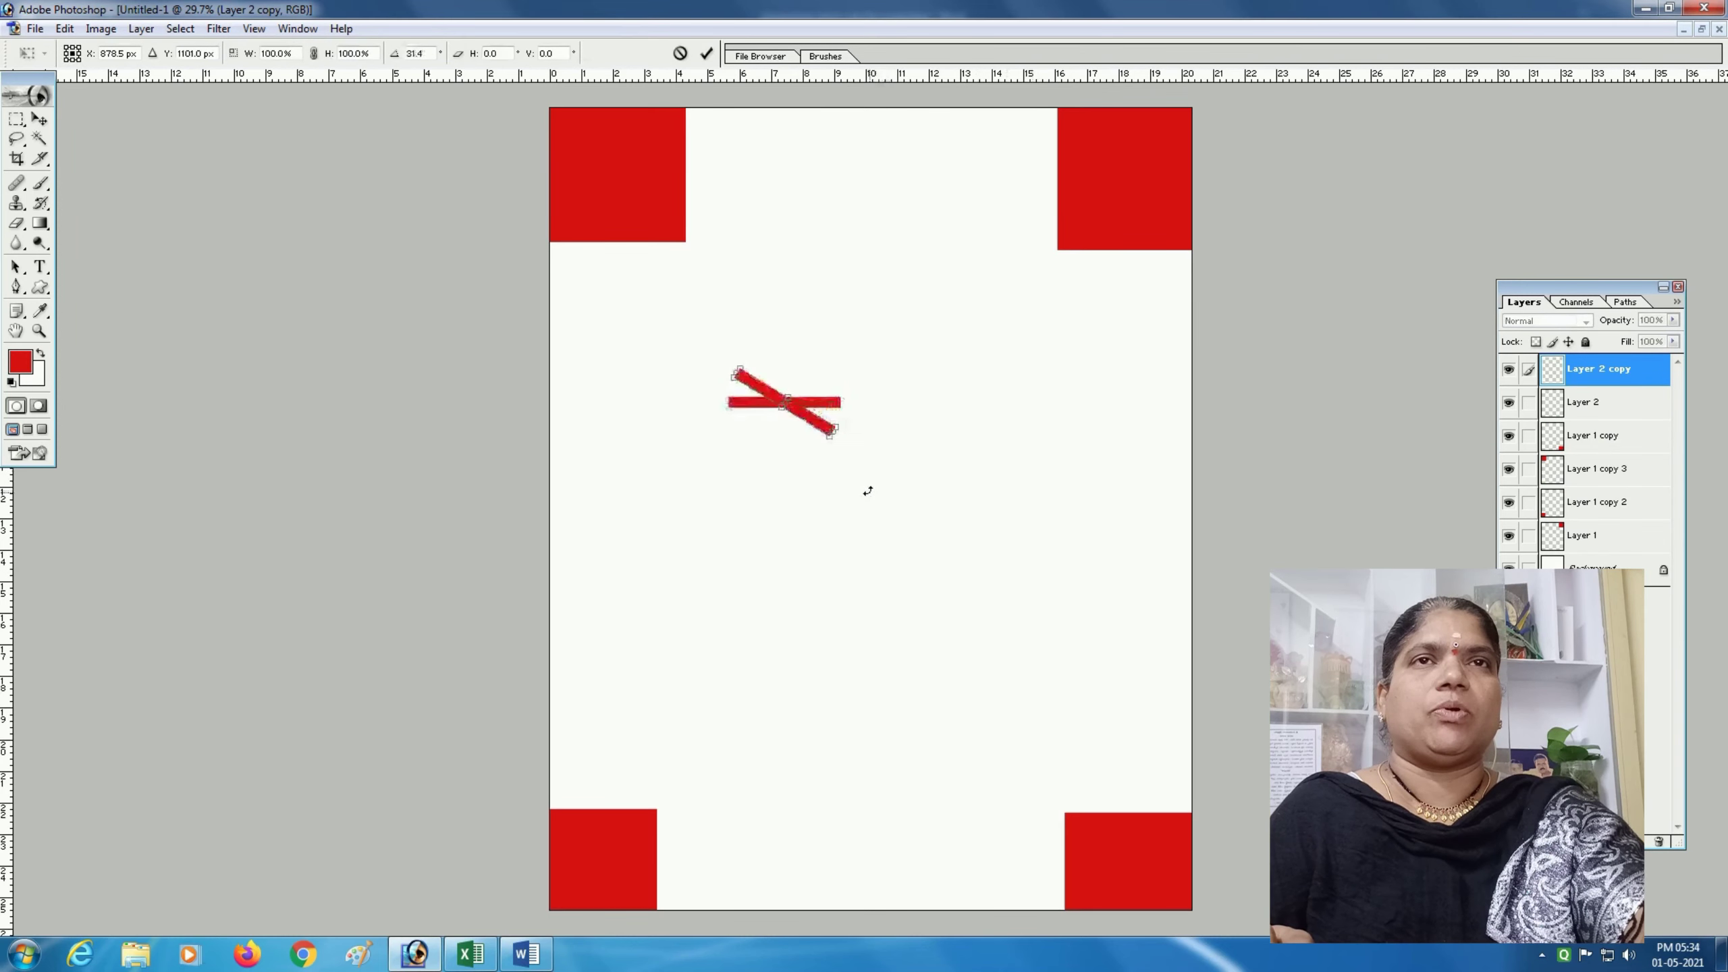
pyautogui.press('Return')
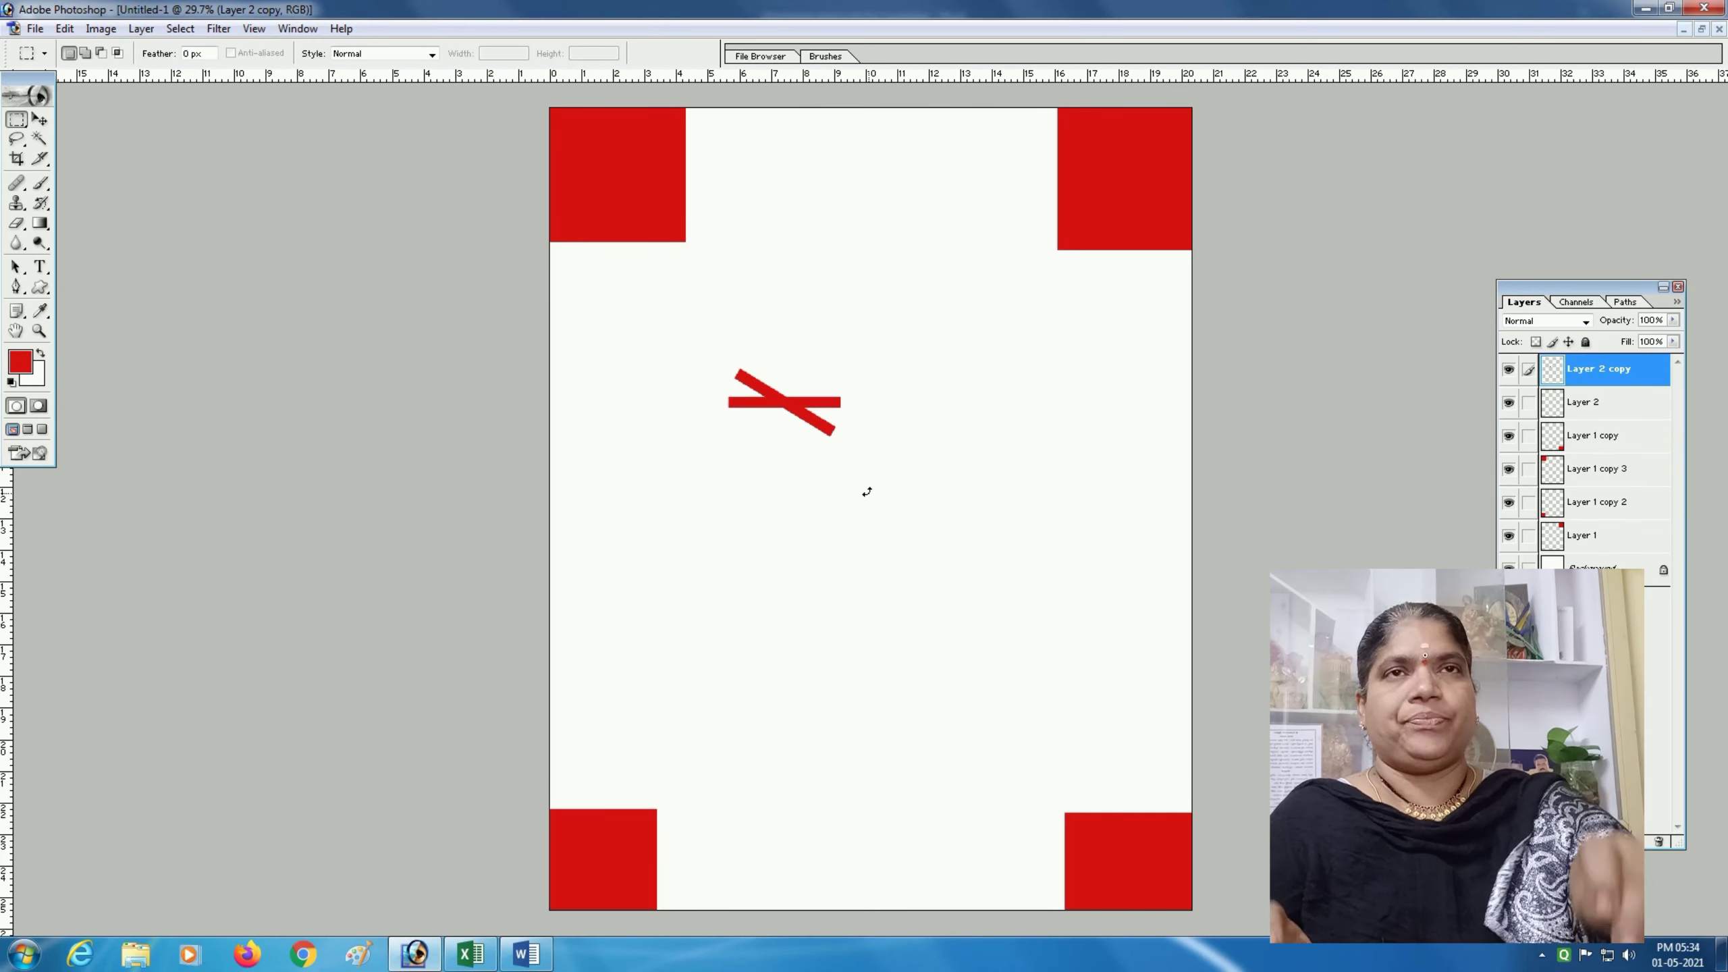
pyautogui.hotkey('ctrl', 'alt', 'shift', 't')
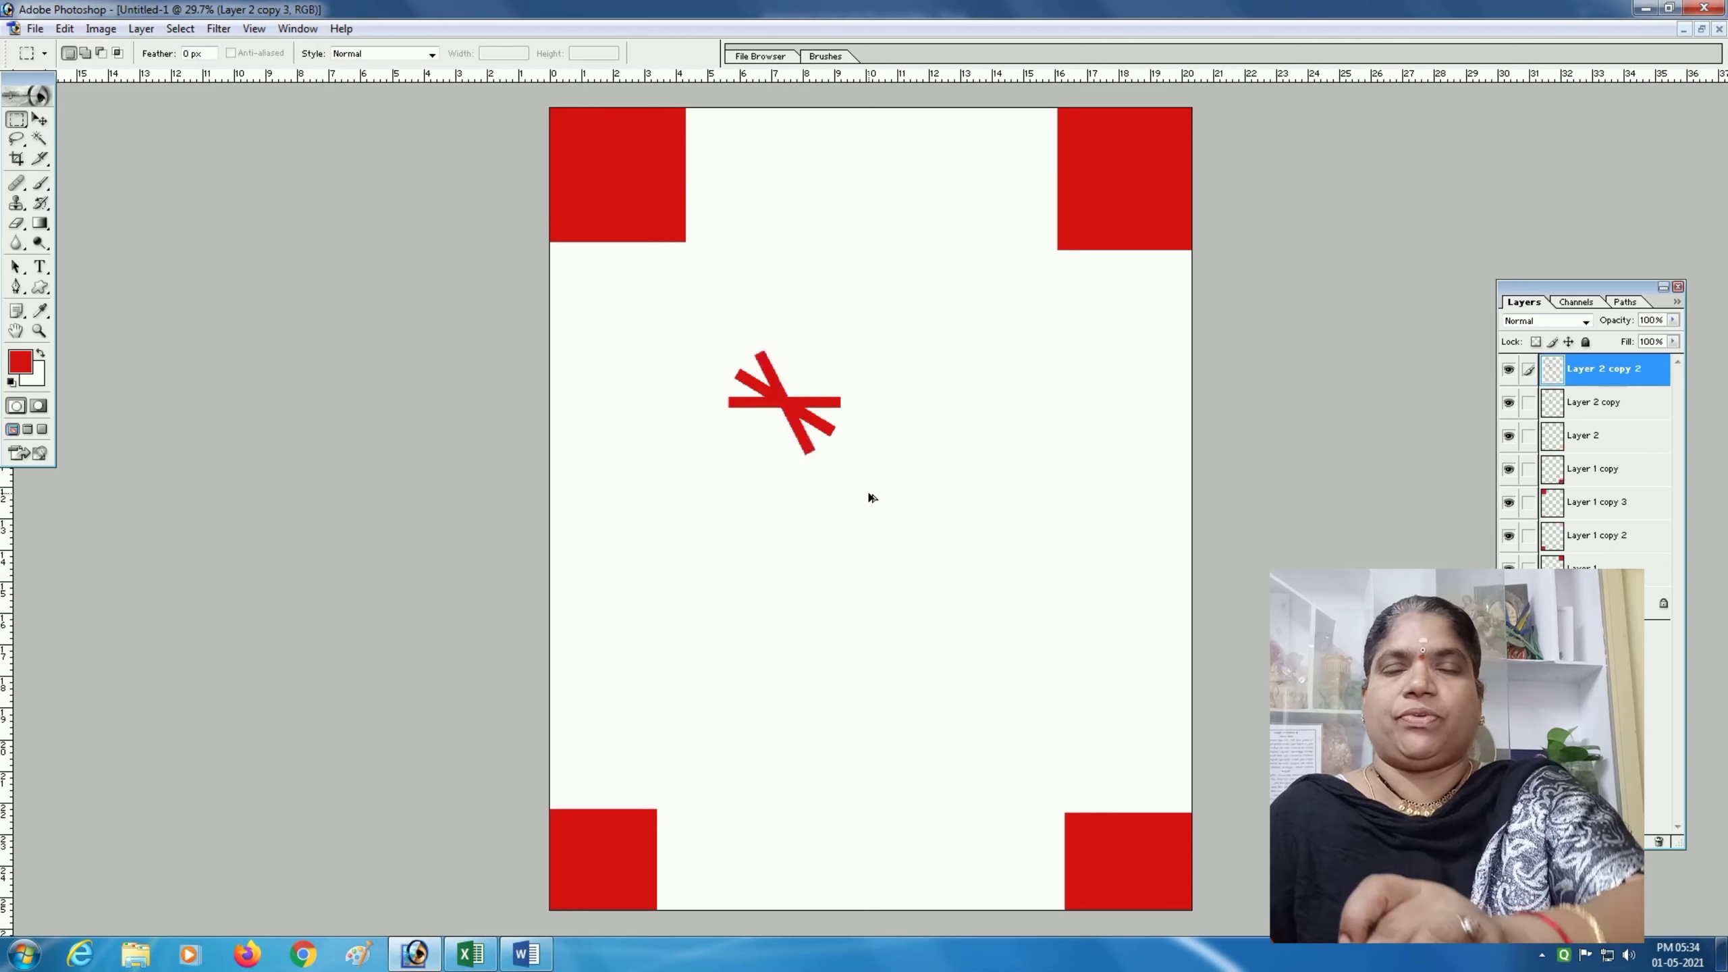
pyautogui.hotkey('ctrl', 'alt', 'shift', 't')
pyautogui.hotkey('ctrl', 'alt', 'shift', 't')
pyautogui.hotkey('ctrl', 'alt', 'shift', 't')
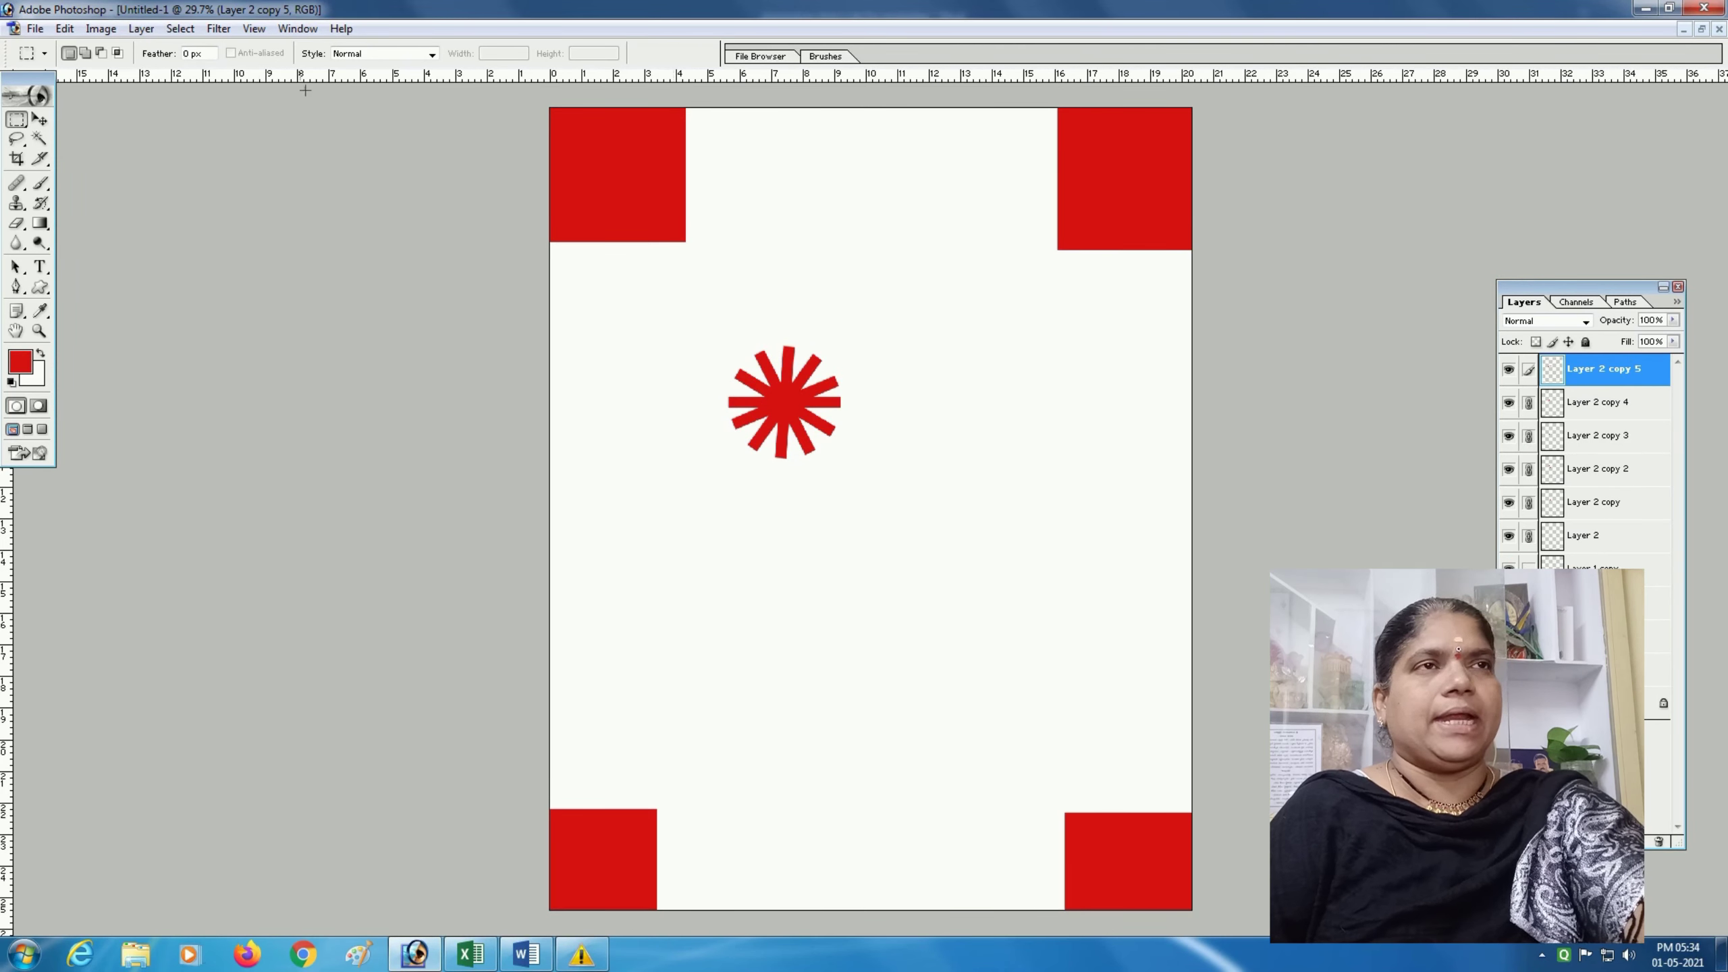
pyautogui.click(64, 28)
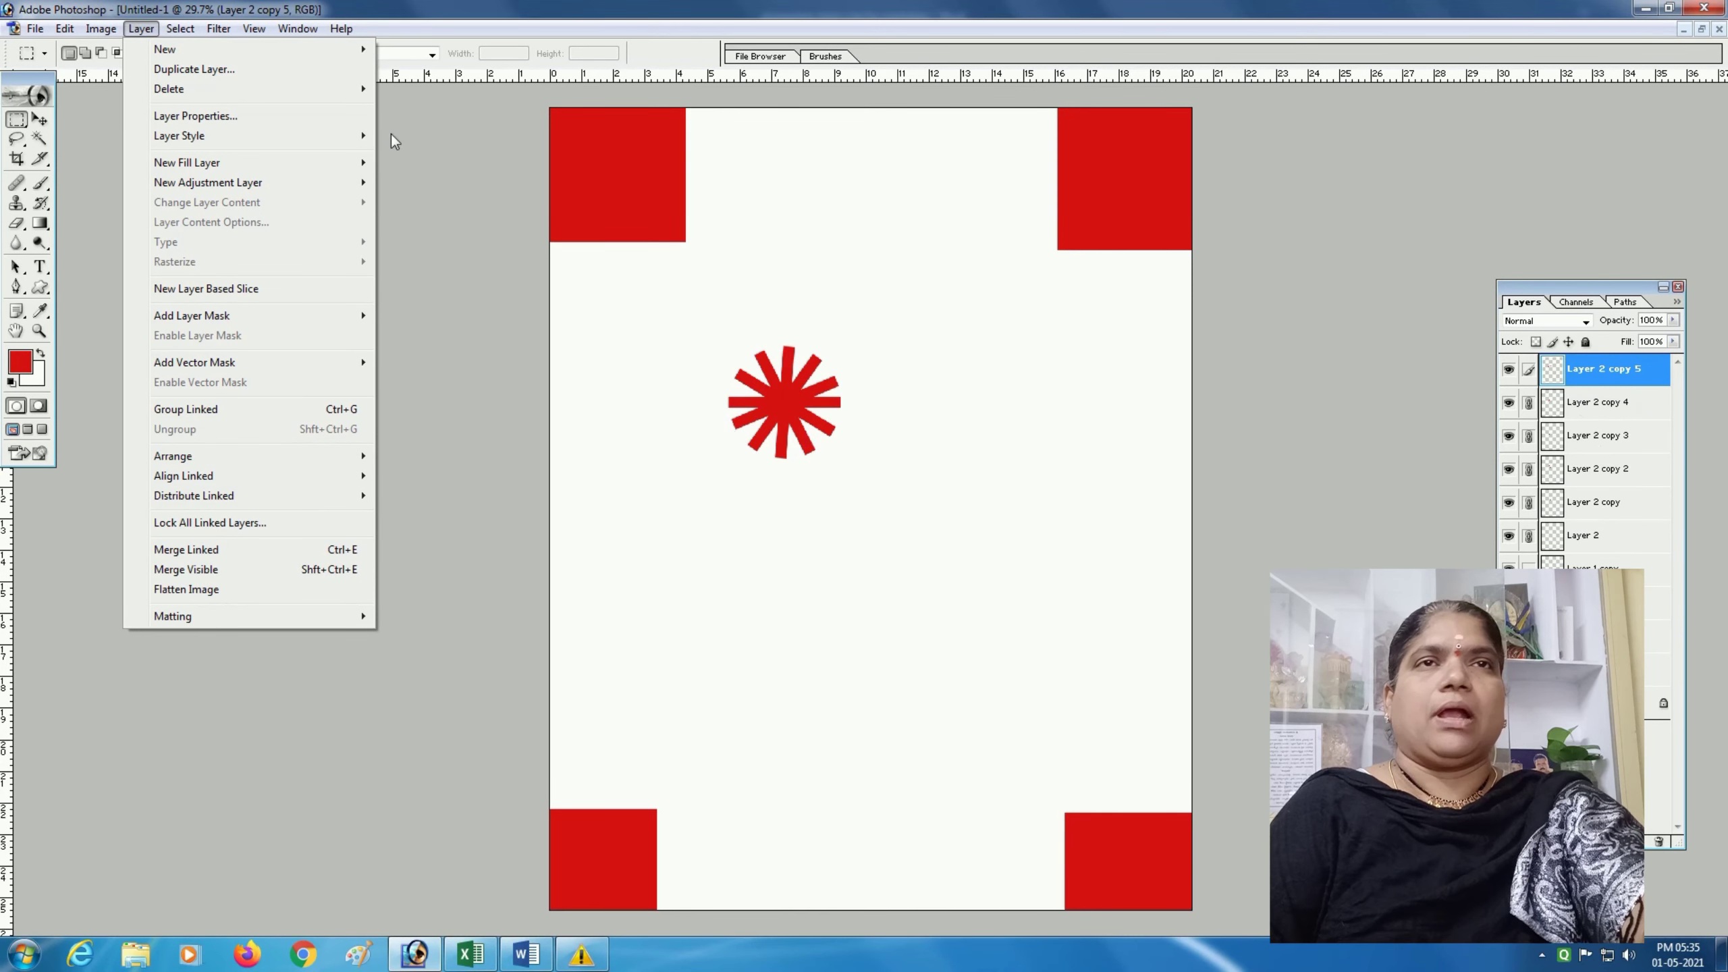
# Merge the linked bars into Layer 2 copy 5, check its visibility, and duplicate it as copy 6
pyautogui.click(40, 120)
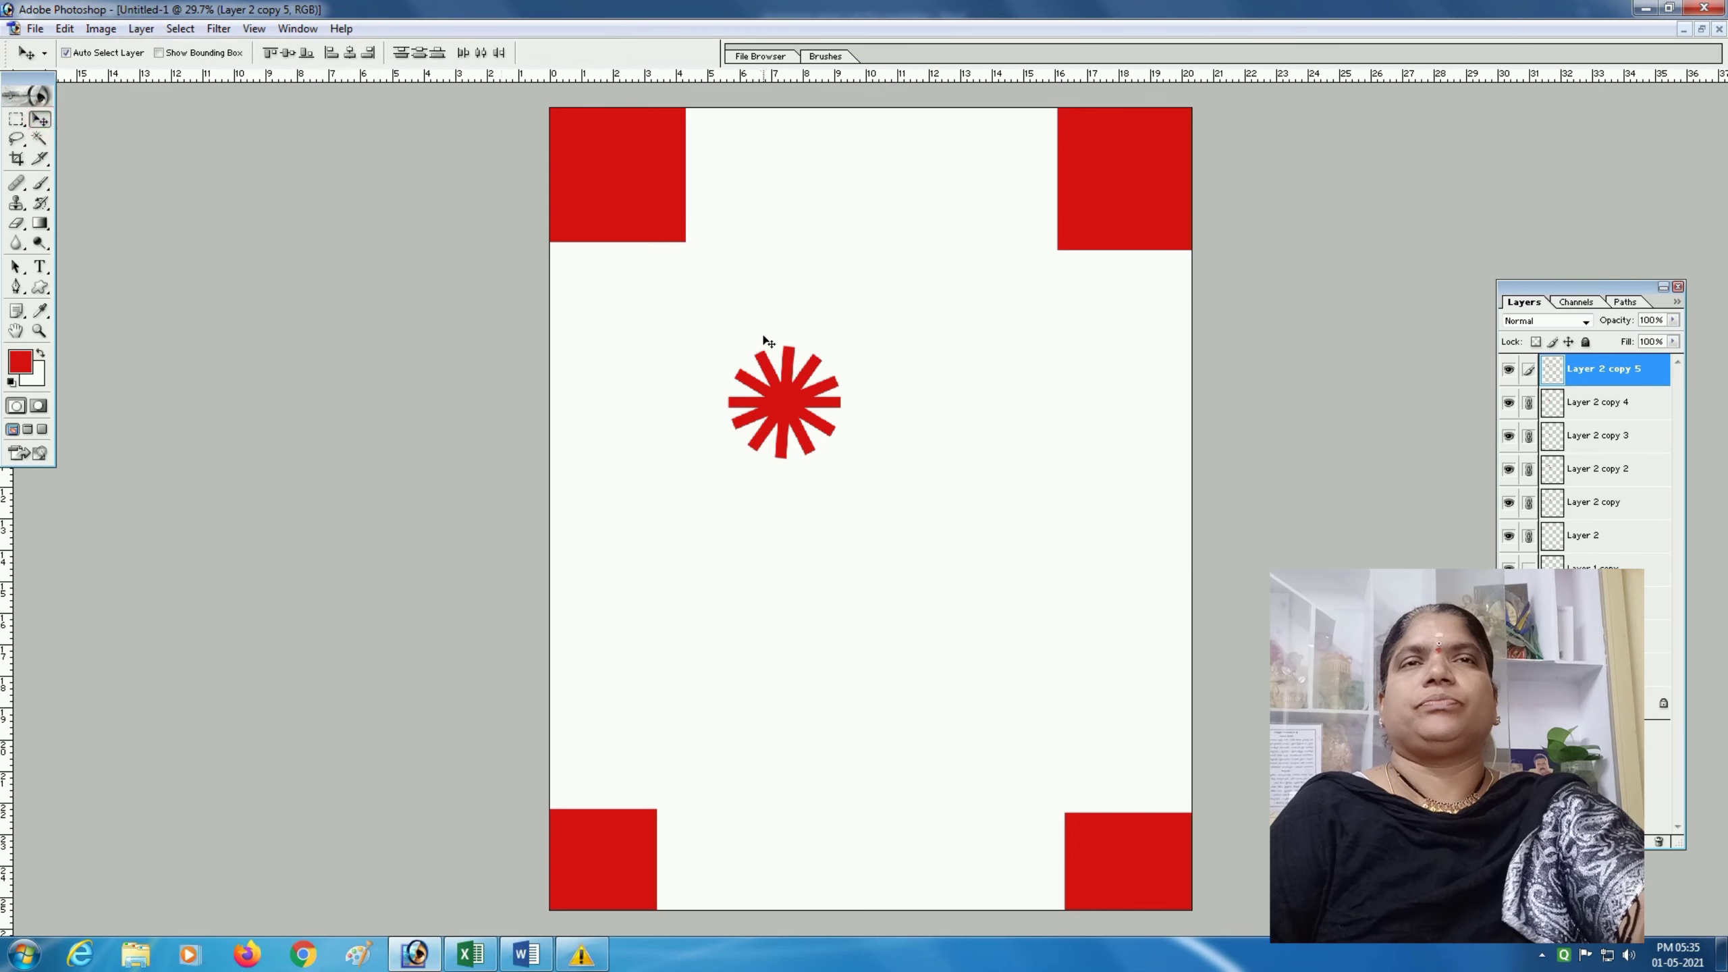
pyautogui.hotkey('ctrl', 'e')
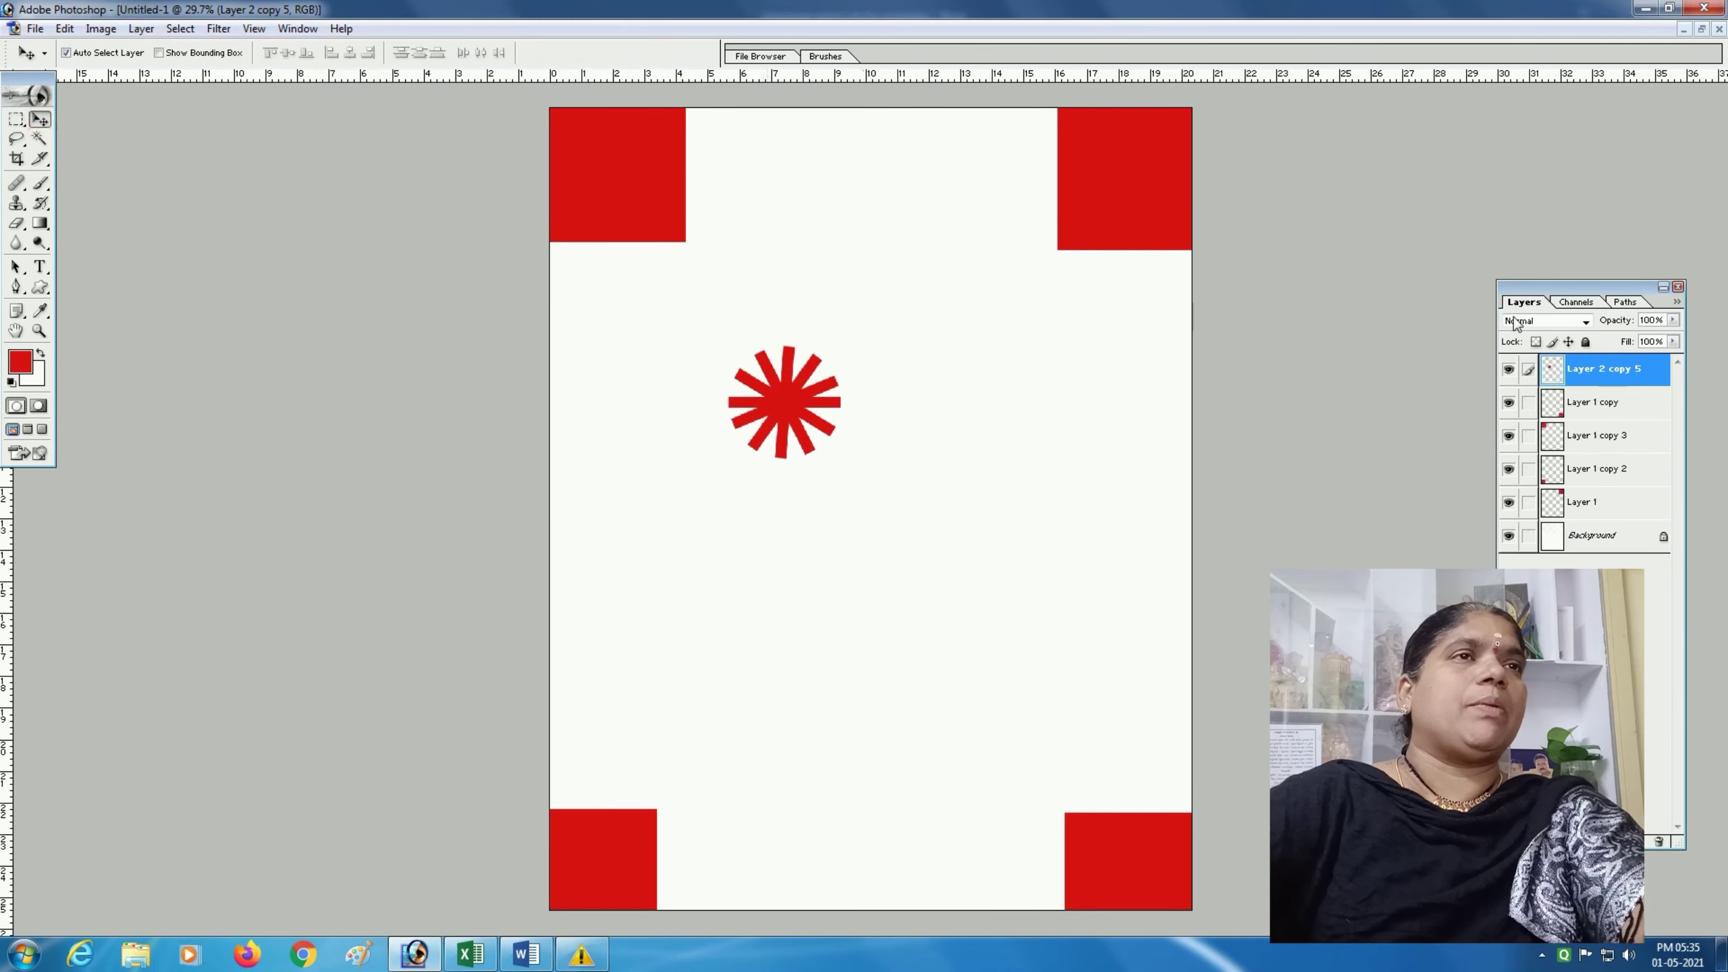
pyautogui.click(1508, 372)
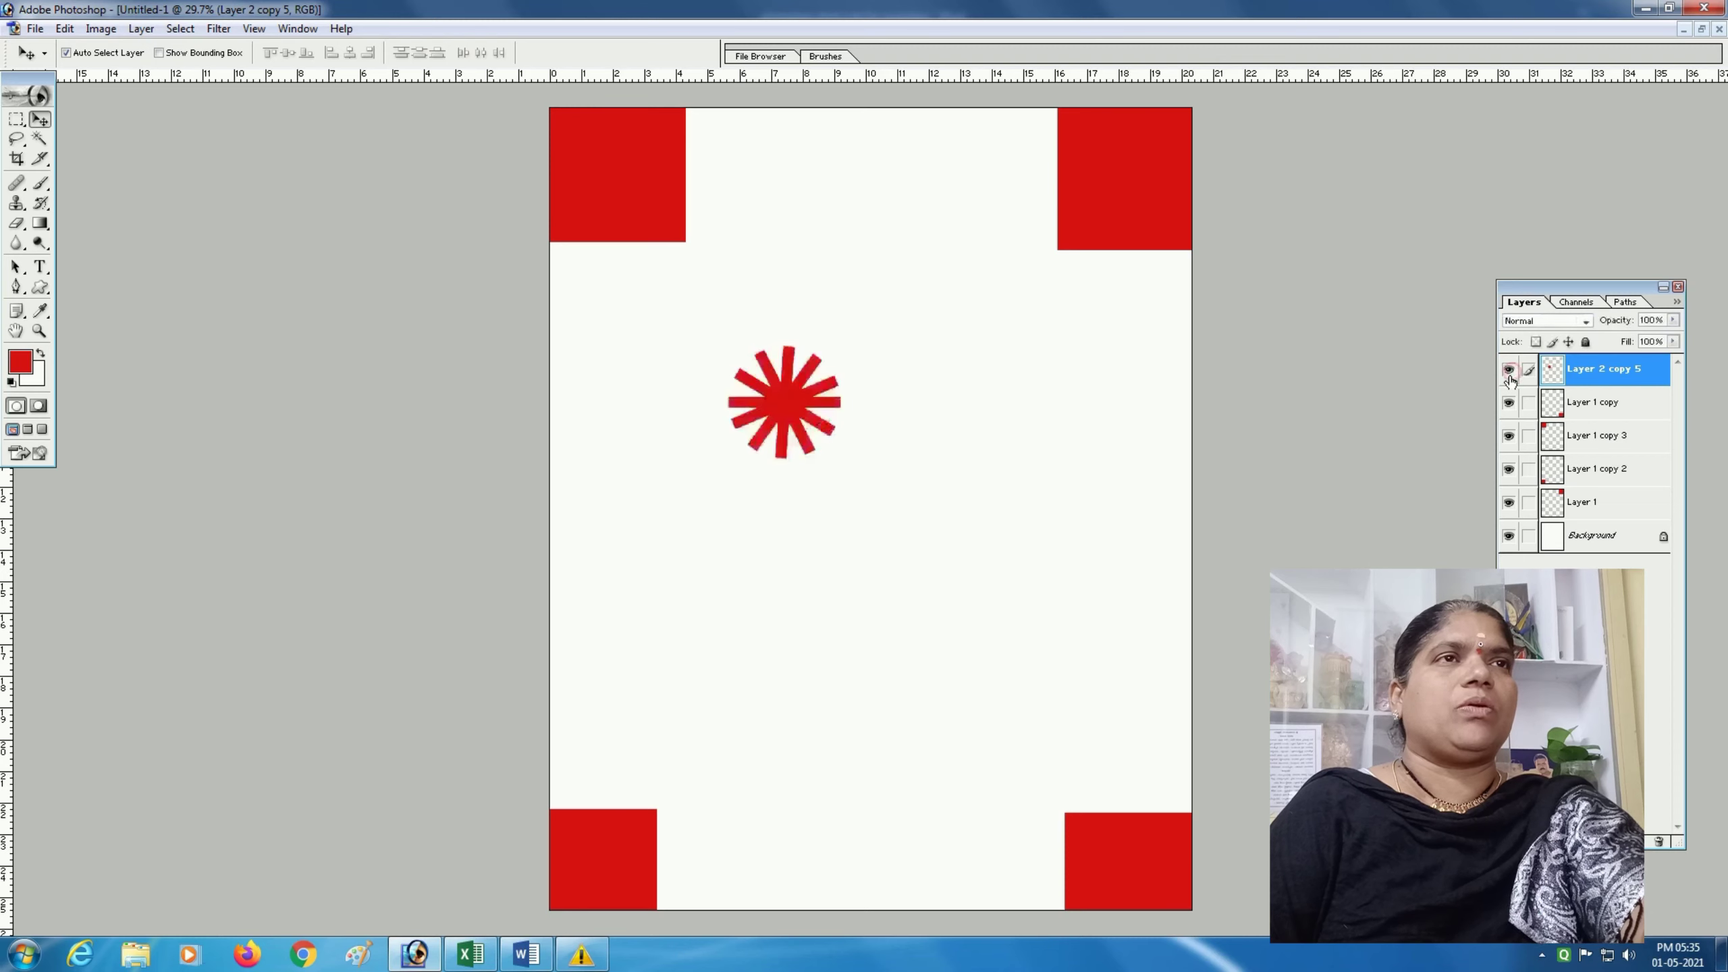
pyautogui.click(1508, 372)
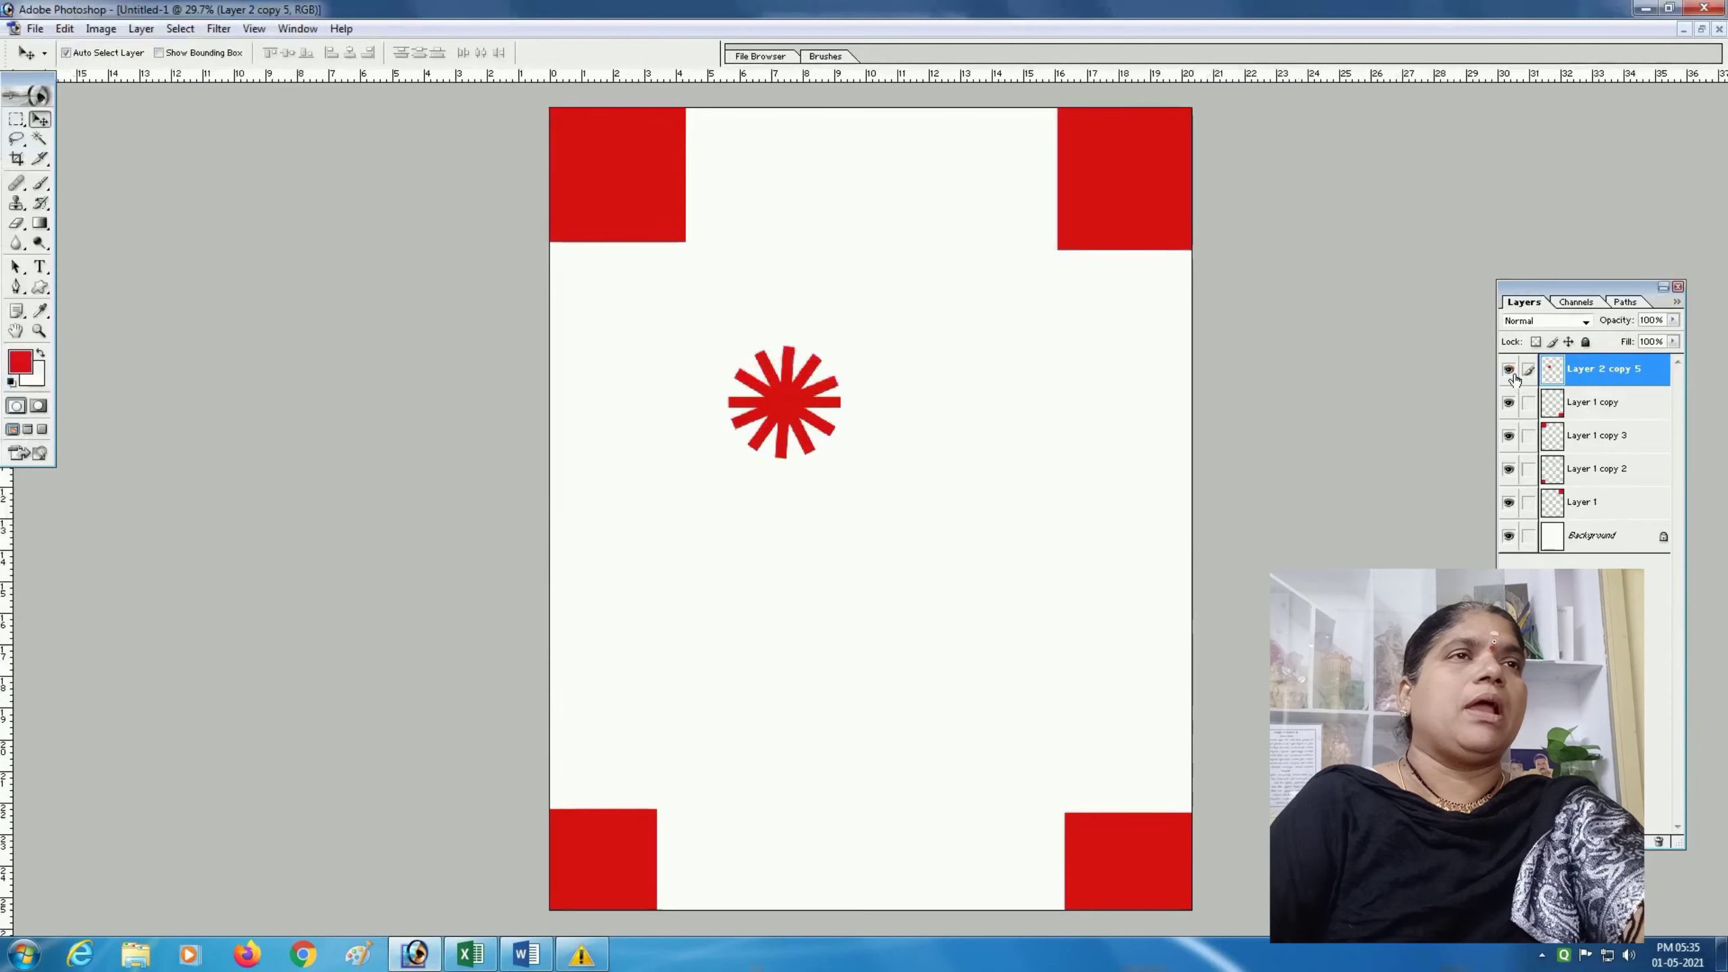
pyautogui.click(1510, 372)
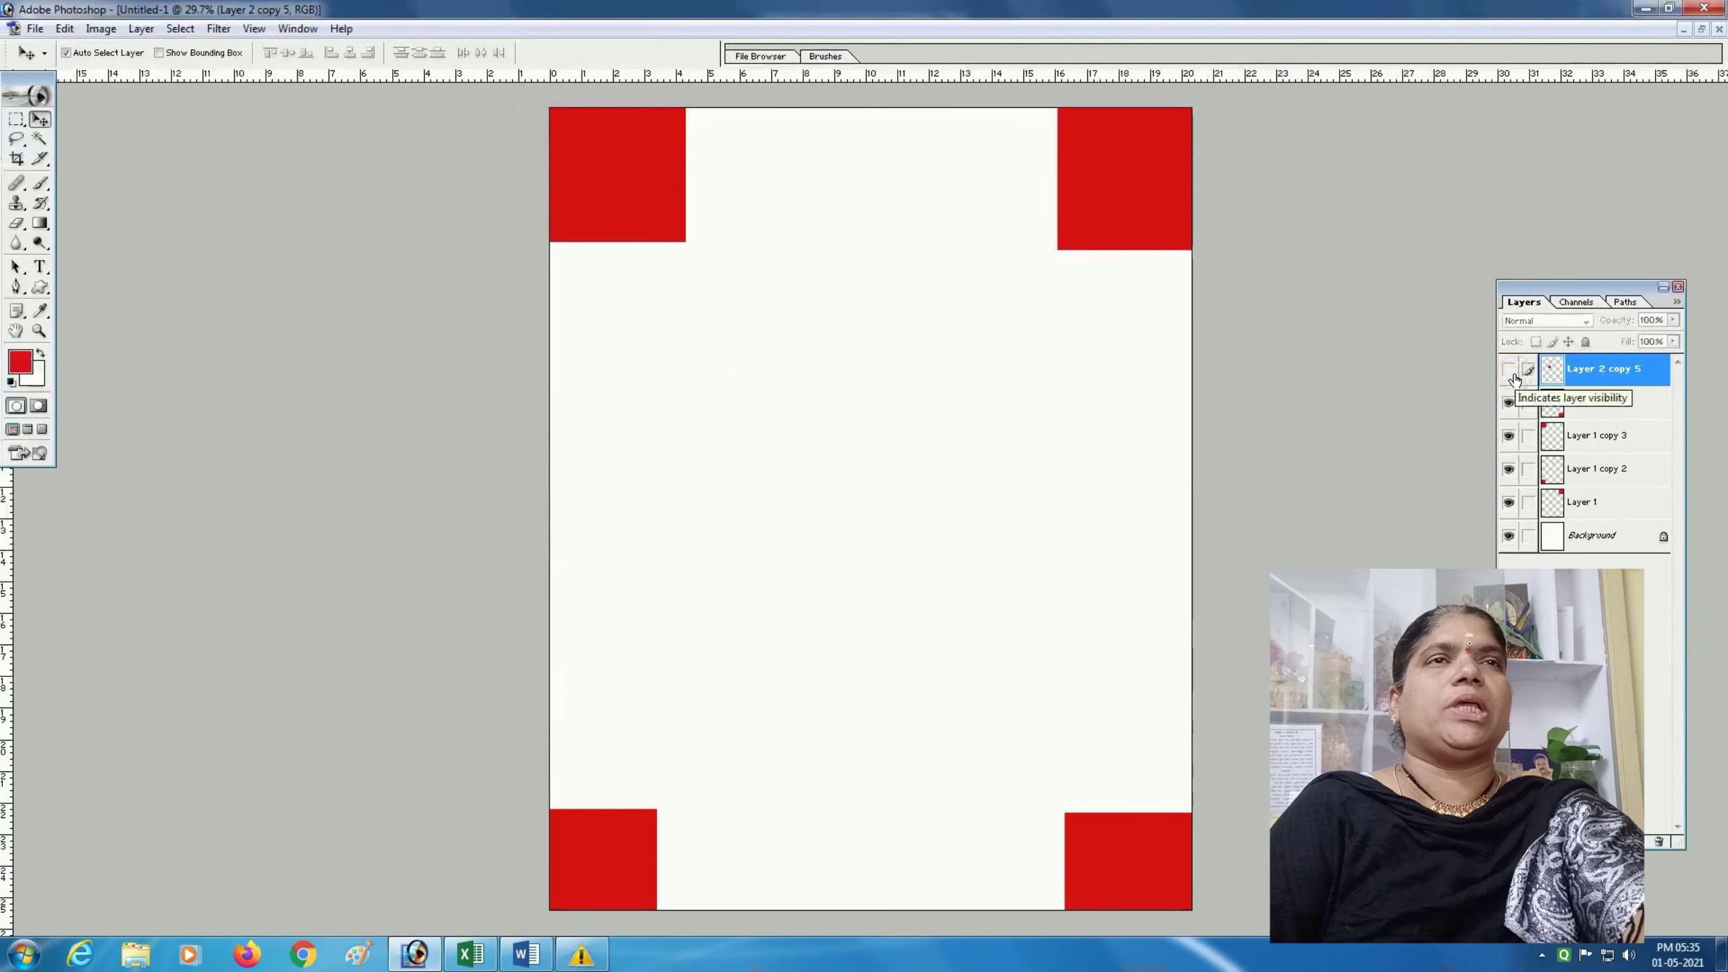
pyautogui.click(1510, 373)
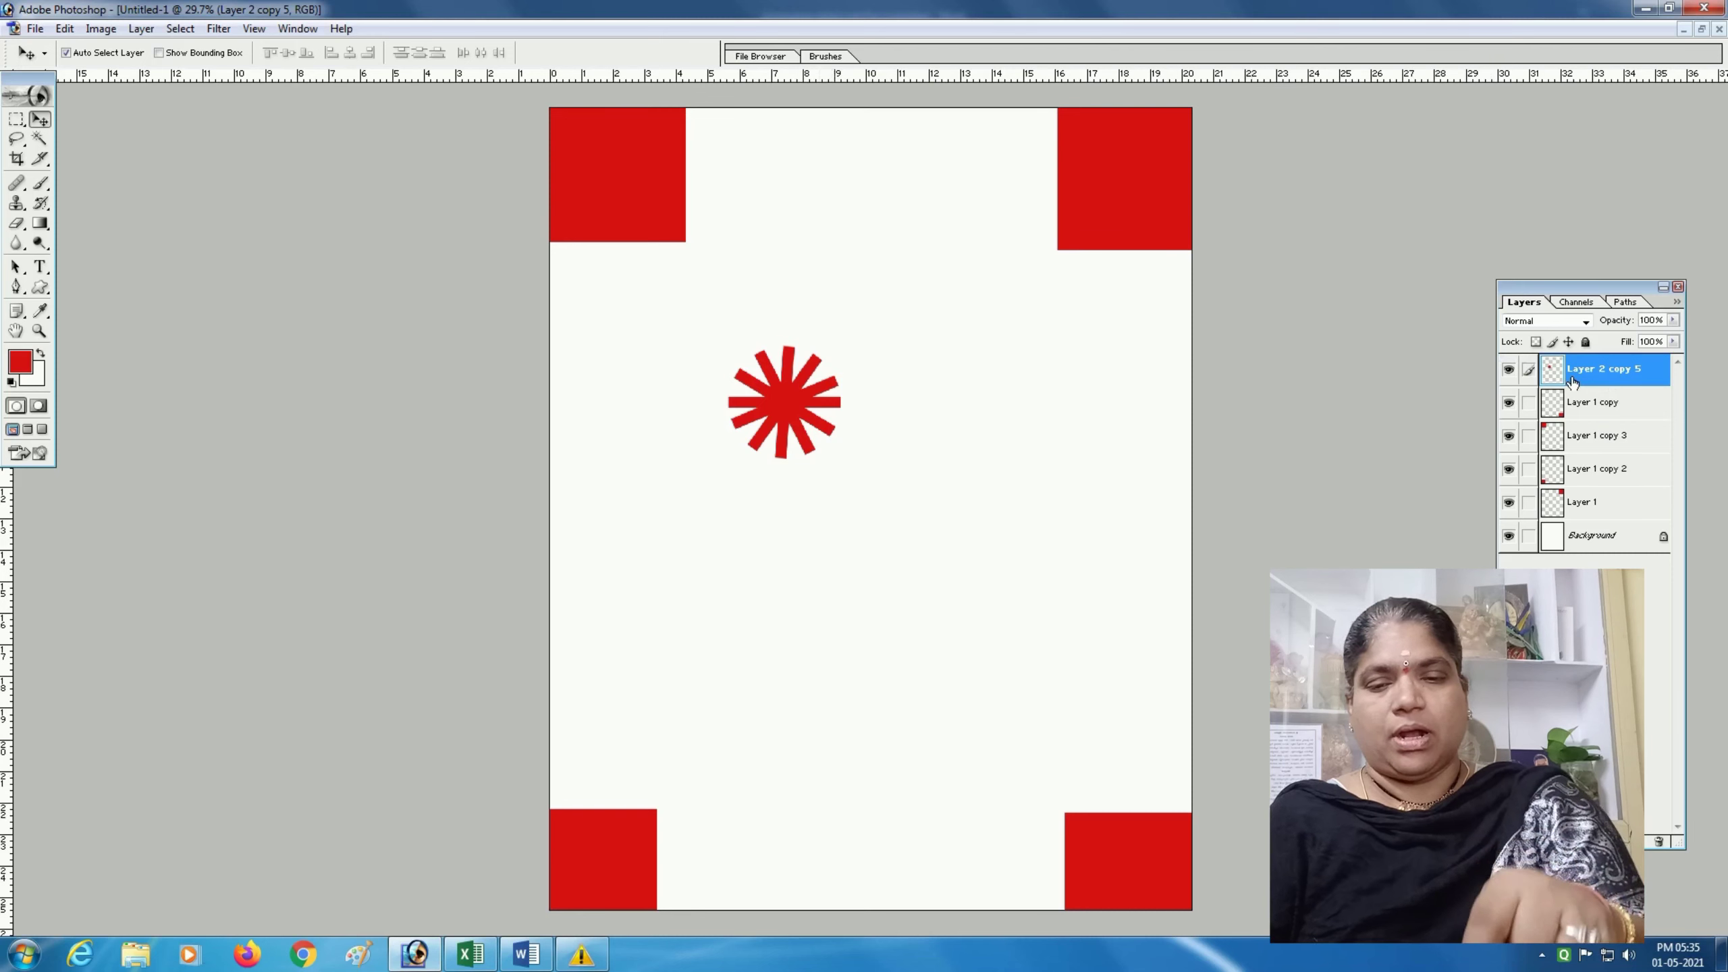
pyautogui.hotkey('ctrl', 'j')
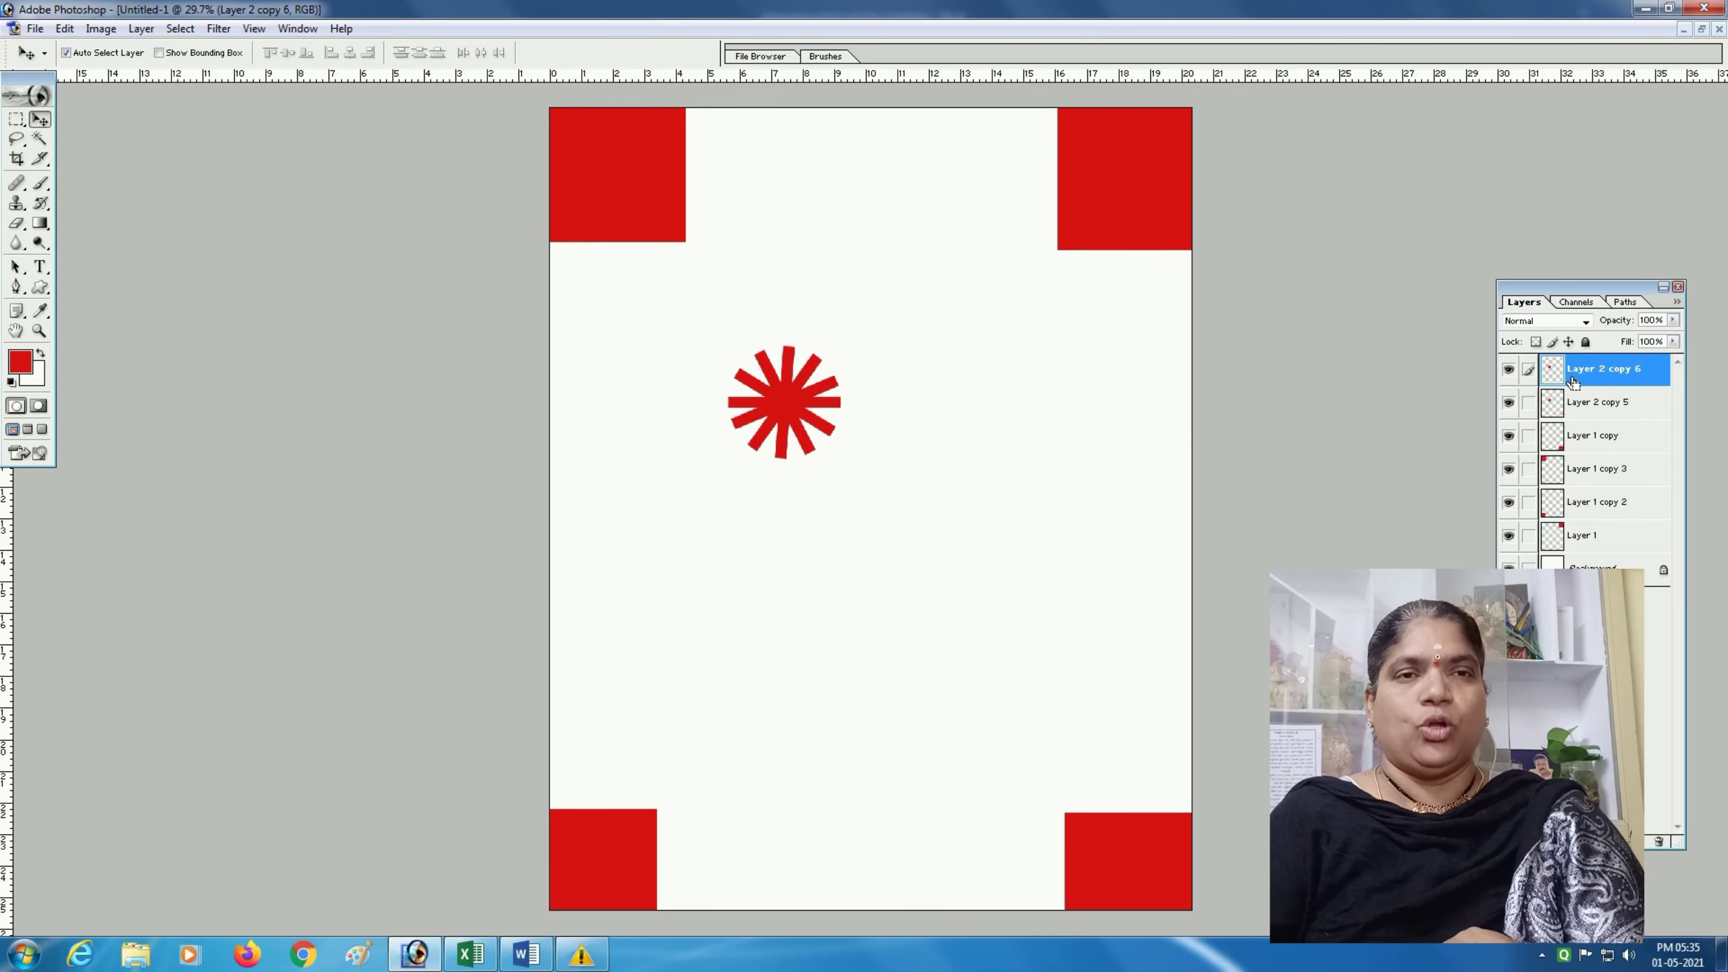
# Rotate the duplicate starburst about 17°, load its pixels as a selection, and start choosing a foreground colour
pyautogui.hotkey('ctrl', 't')
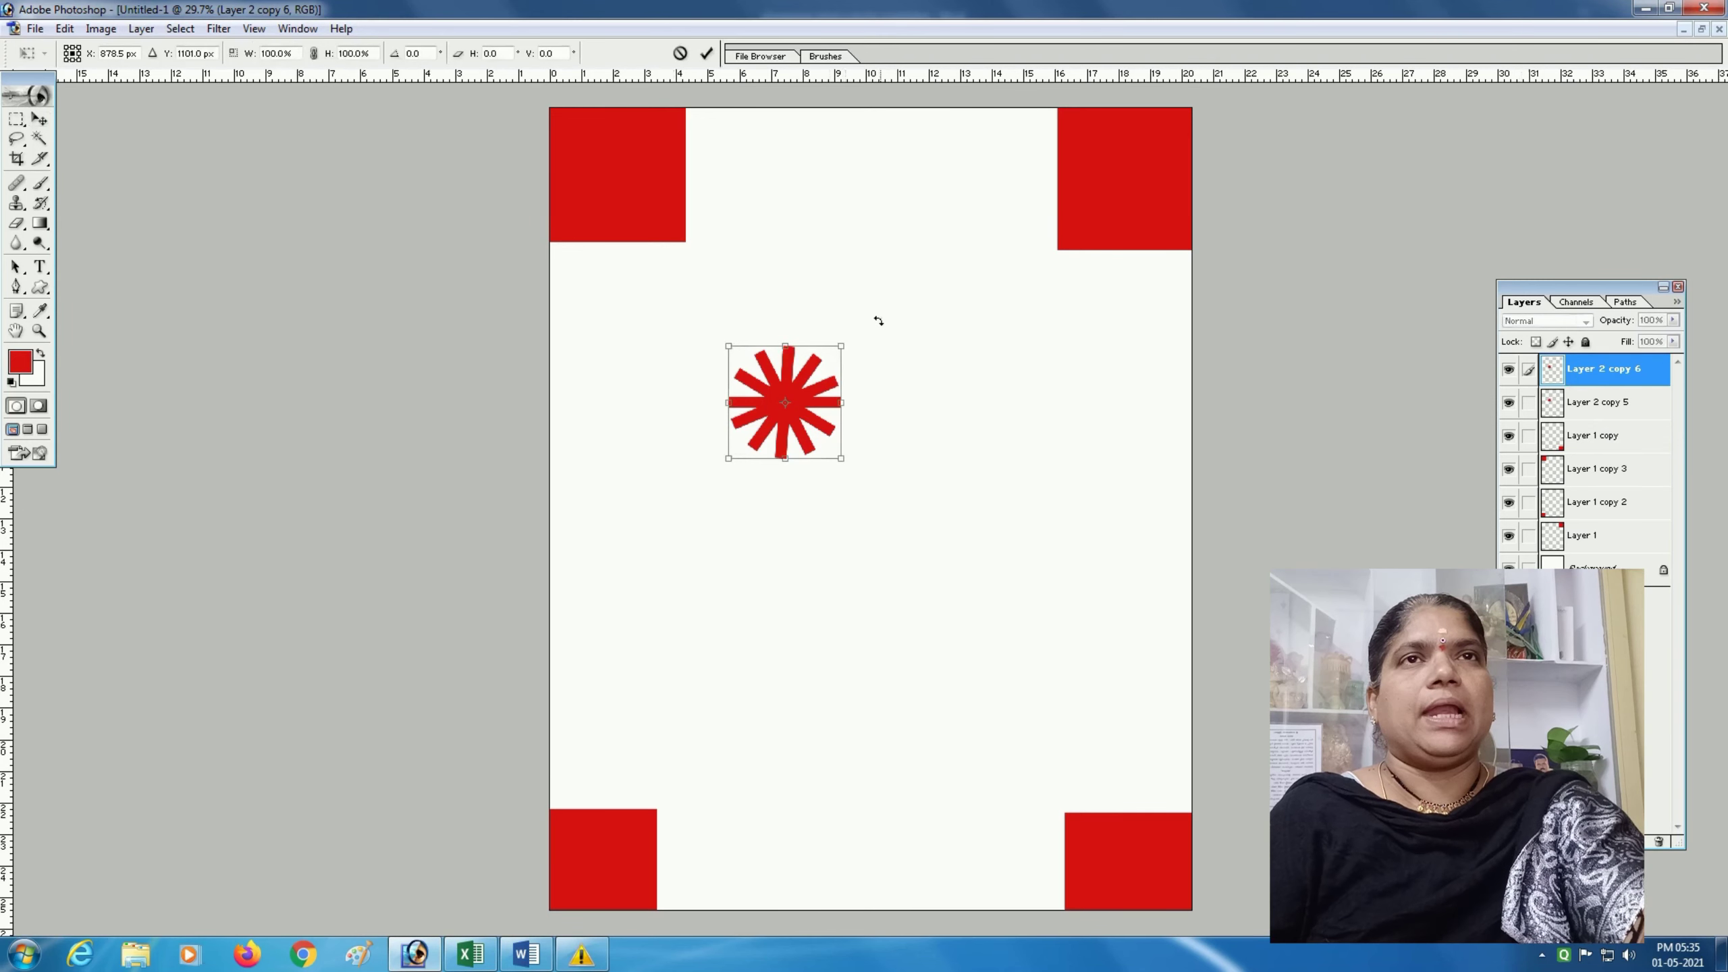
pyautogui.moveTo(878, 321); pyautogui.dragTo(889, 357)
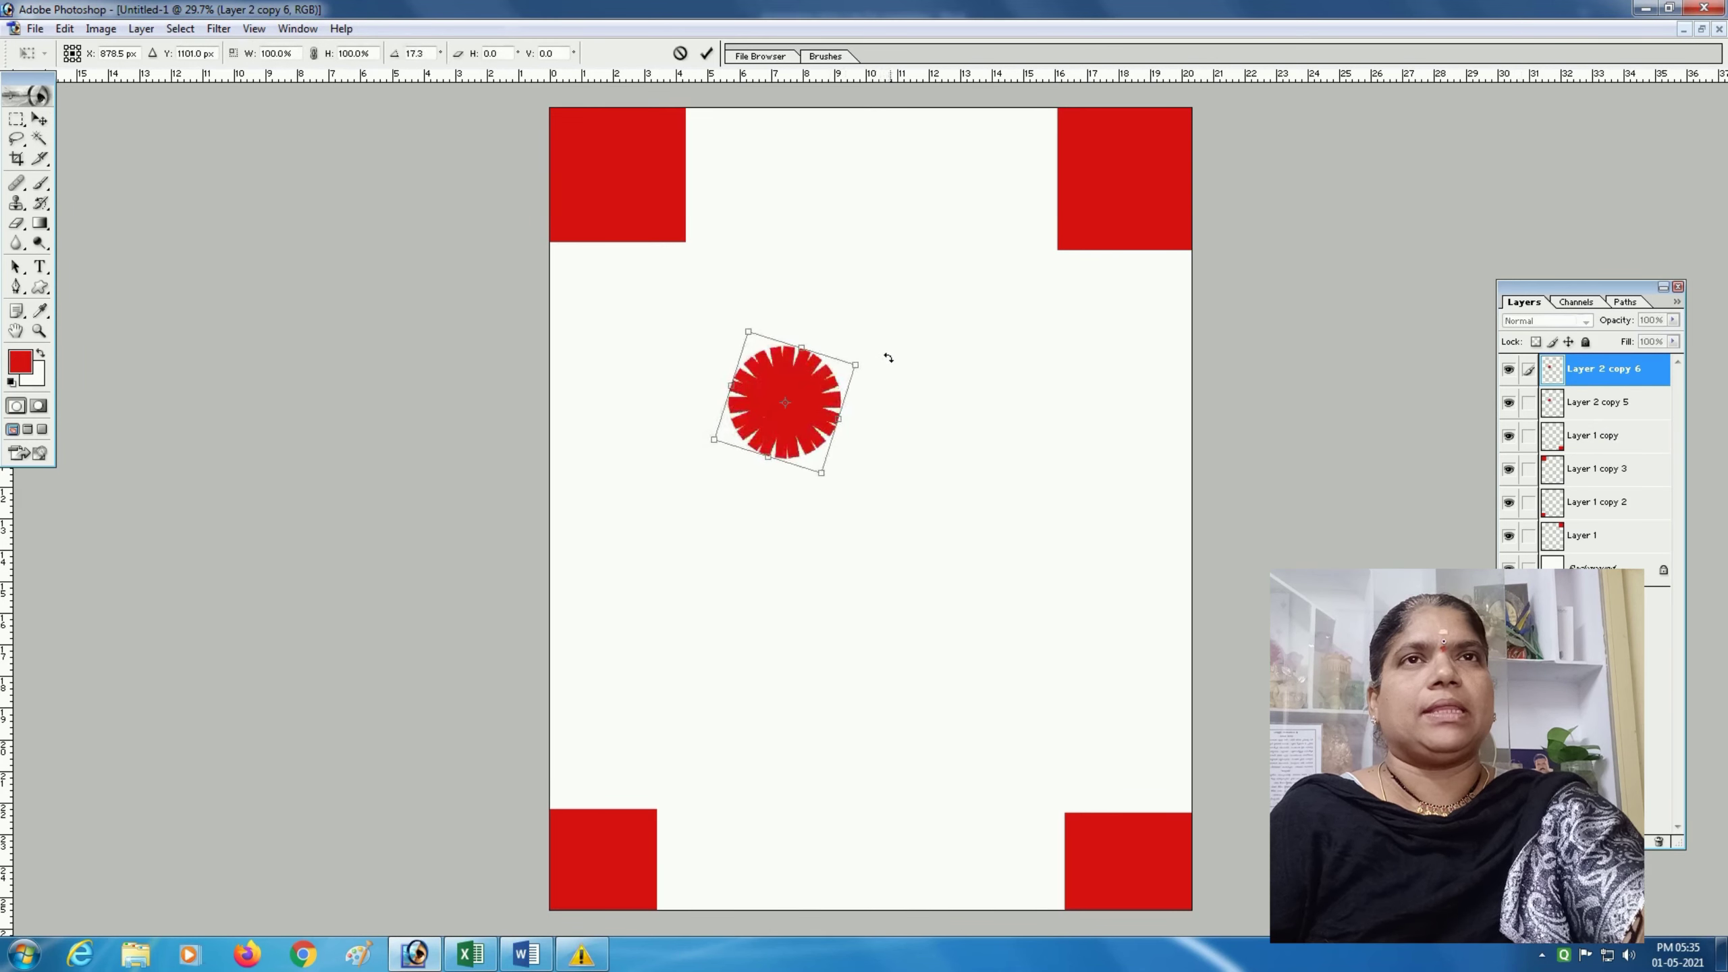
pyautogui.press('Return')
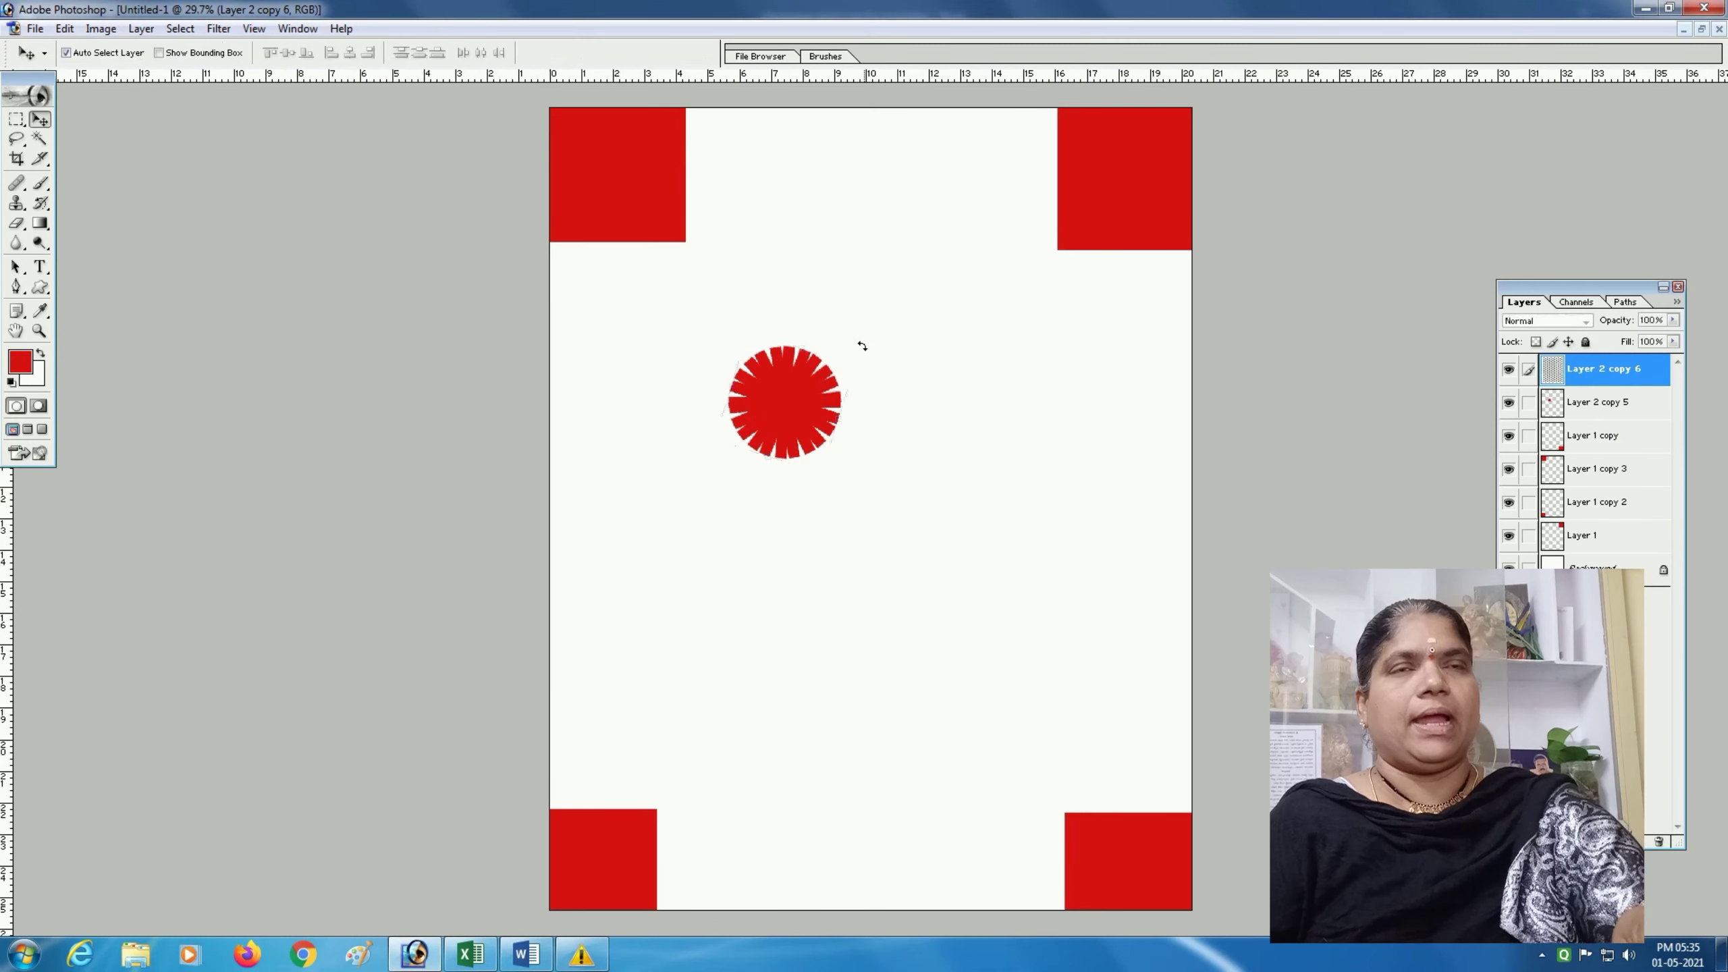
pyautogui.keyDown('ctrl'); pyautogui.click(1551, 373); pyautogui.keyUp('ctrl')
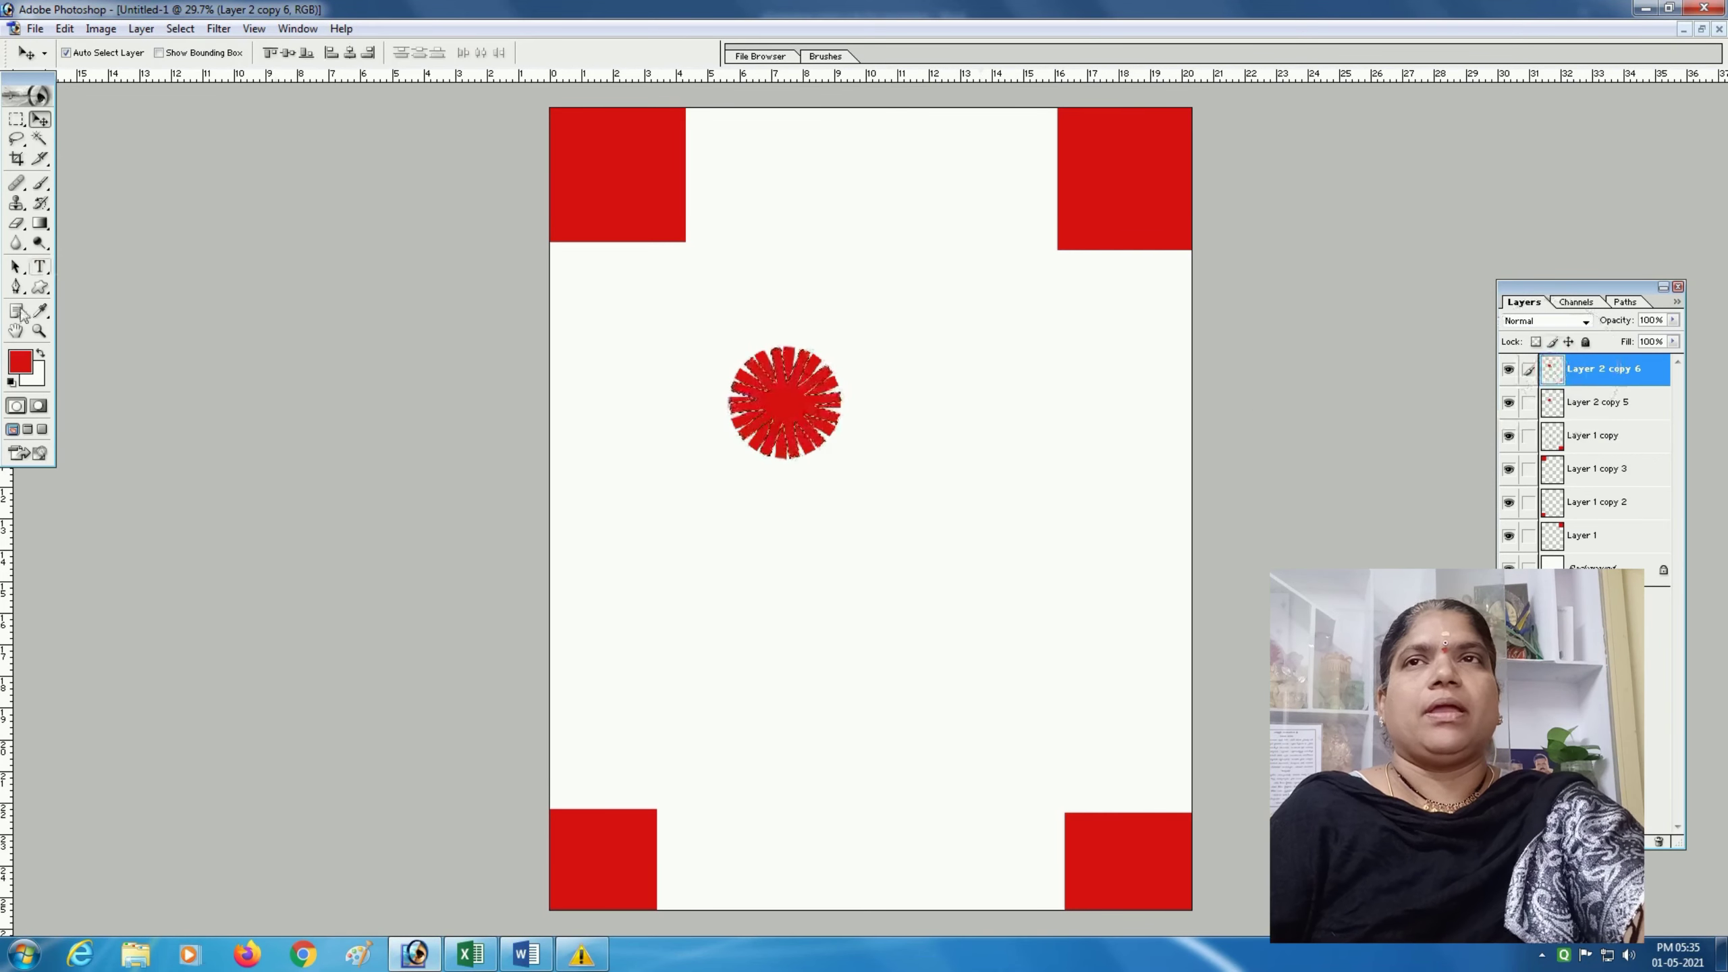
pyautogui.click(20, 363)
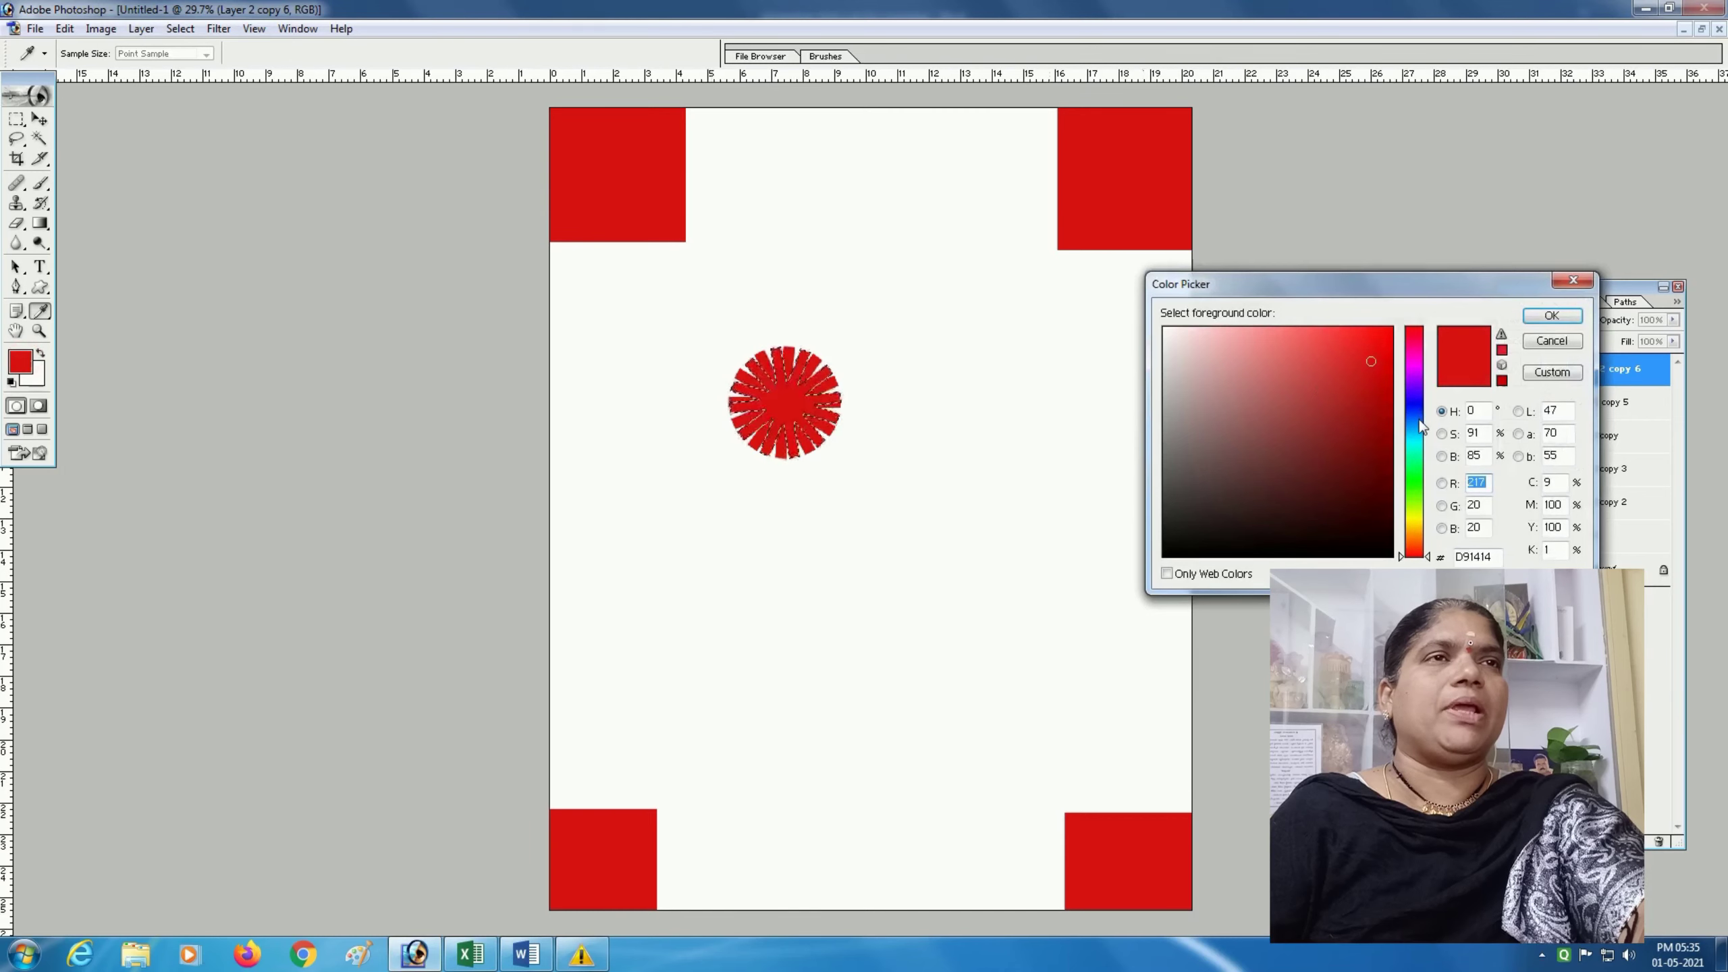
# Fill the rotated starburst green and merge it with the red starburst into Layer 2 copy 6
pyautogui.moveTo(1418, 419); pyautogui.dragTo(1414, 484)
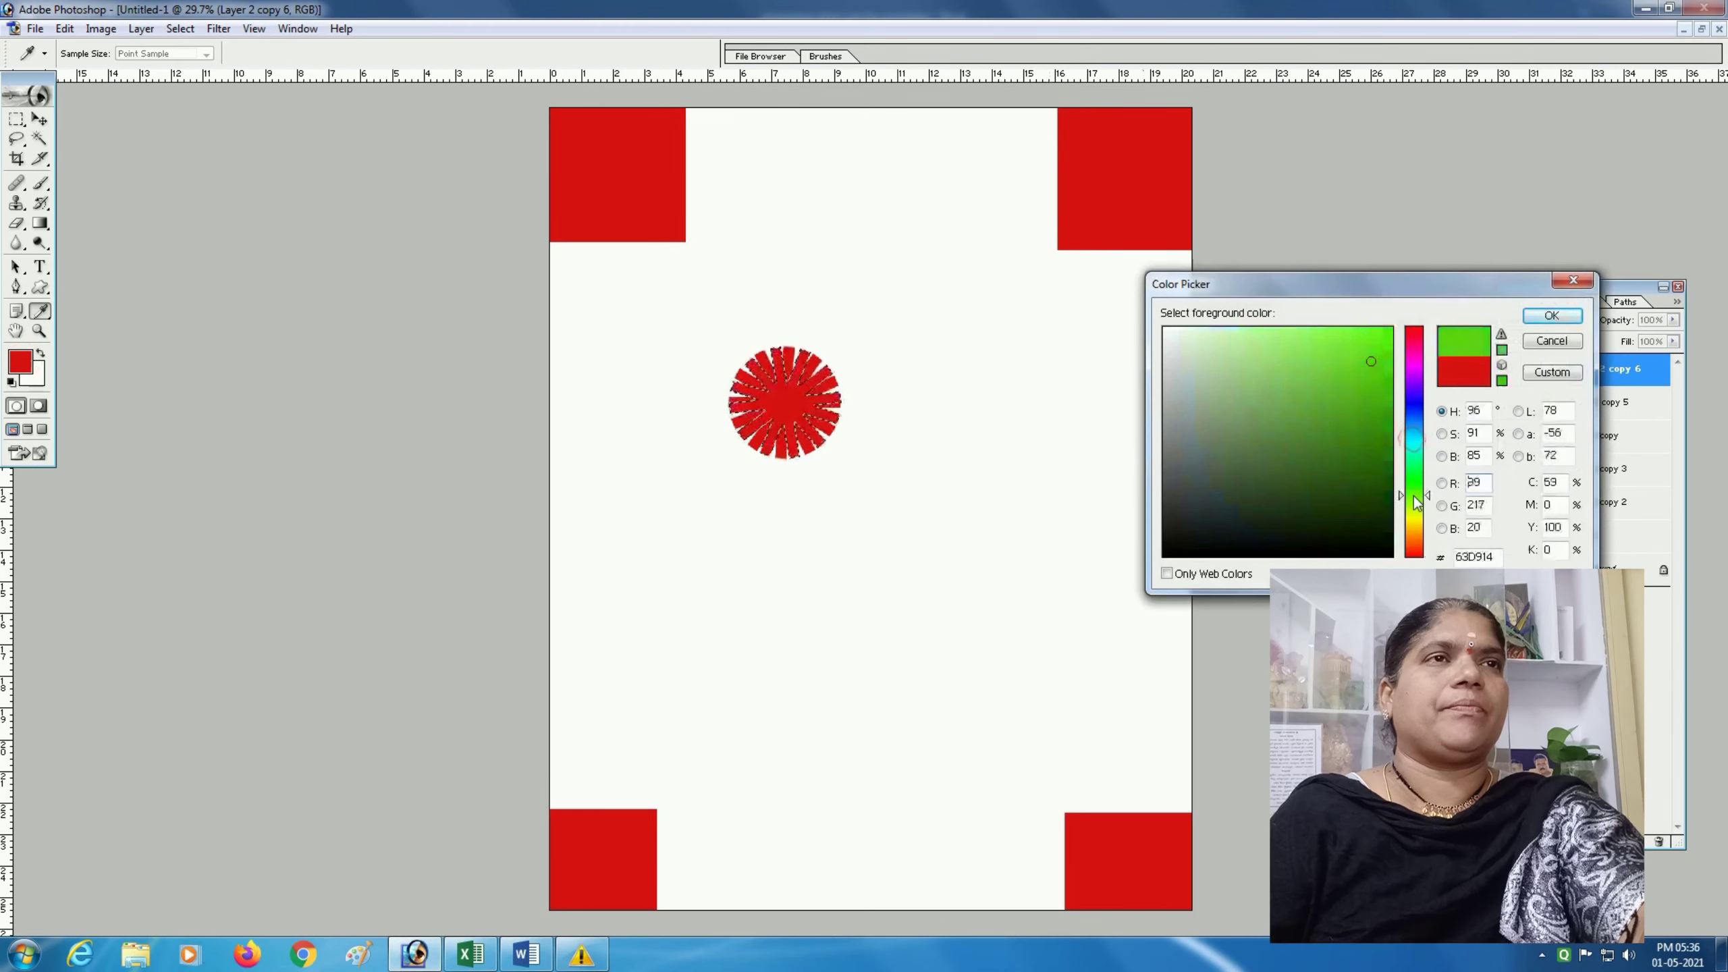
pyautogui.click(1551, 316)
pyautogui.press('v')
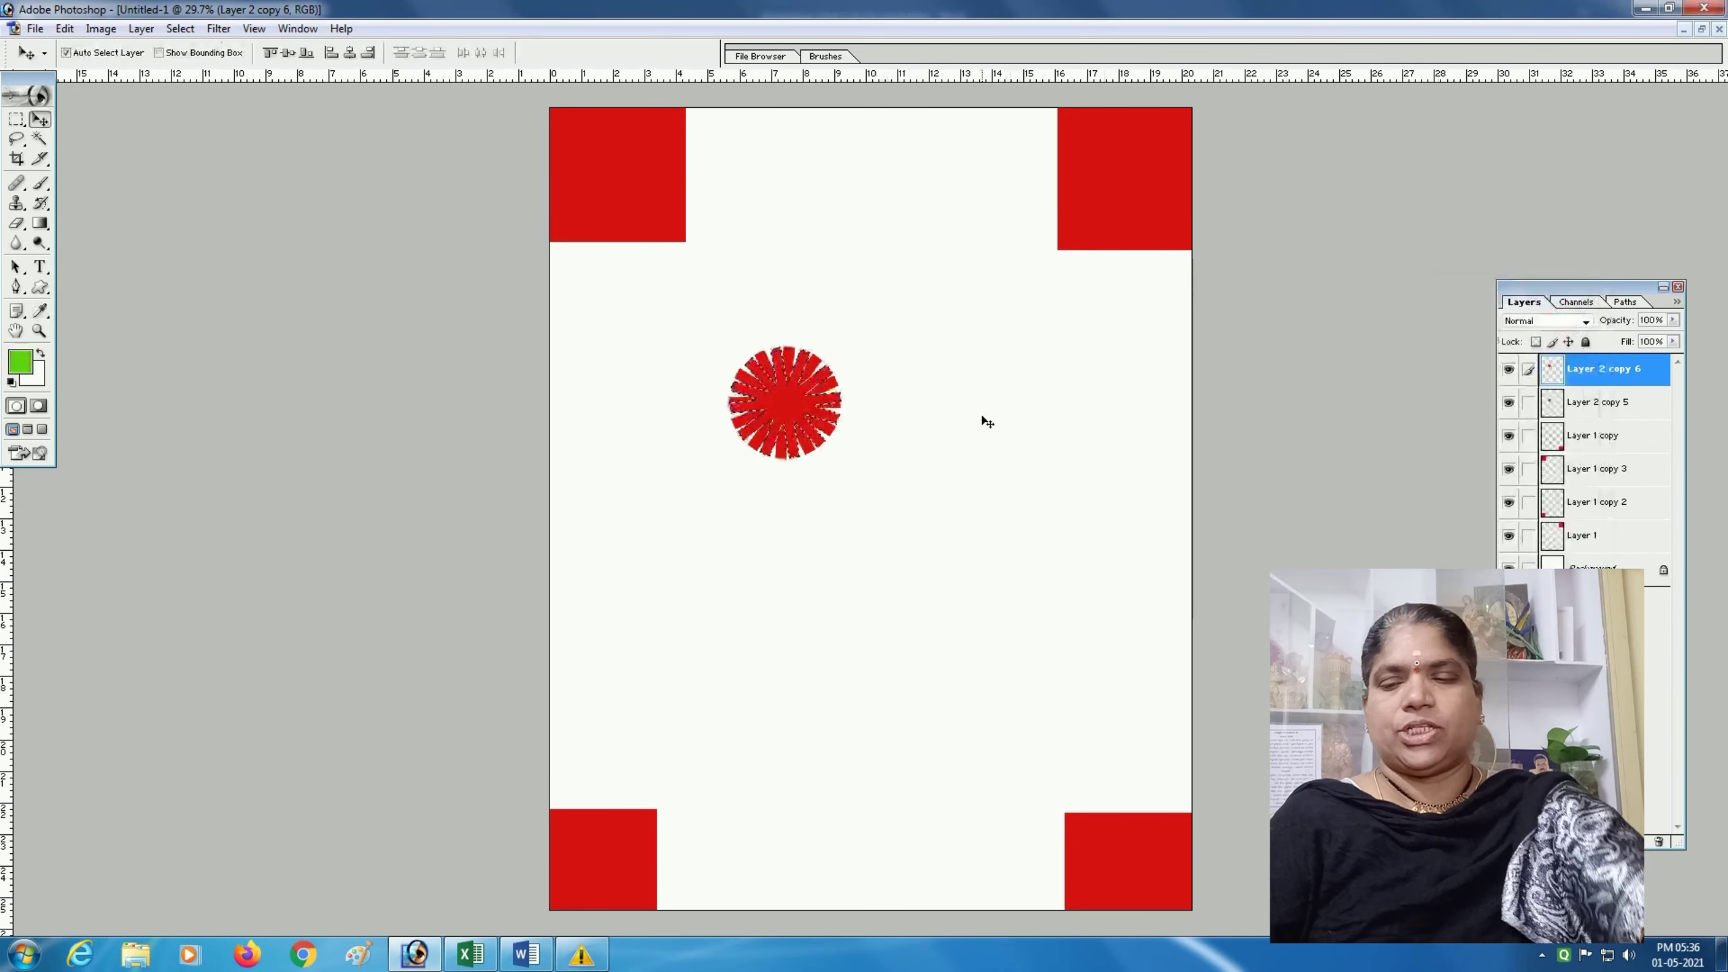
pyautogui.hotkey('alt', 'BackSpace')
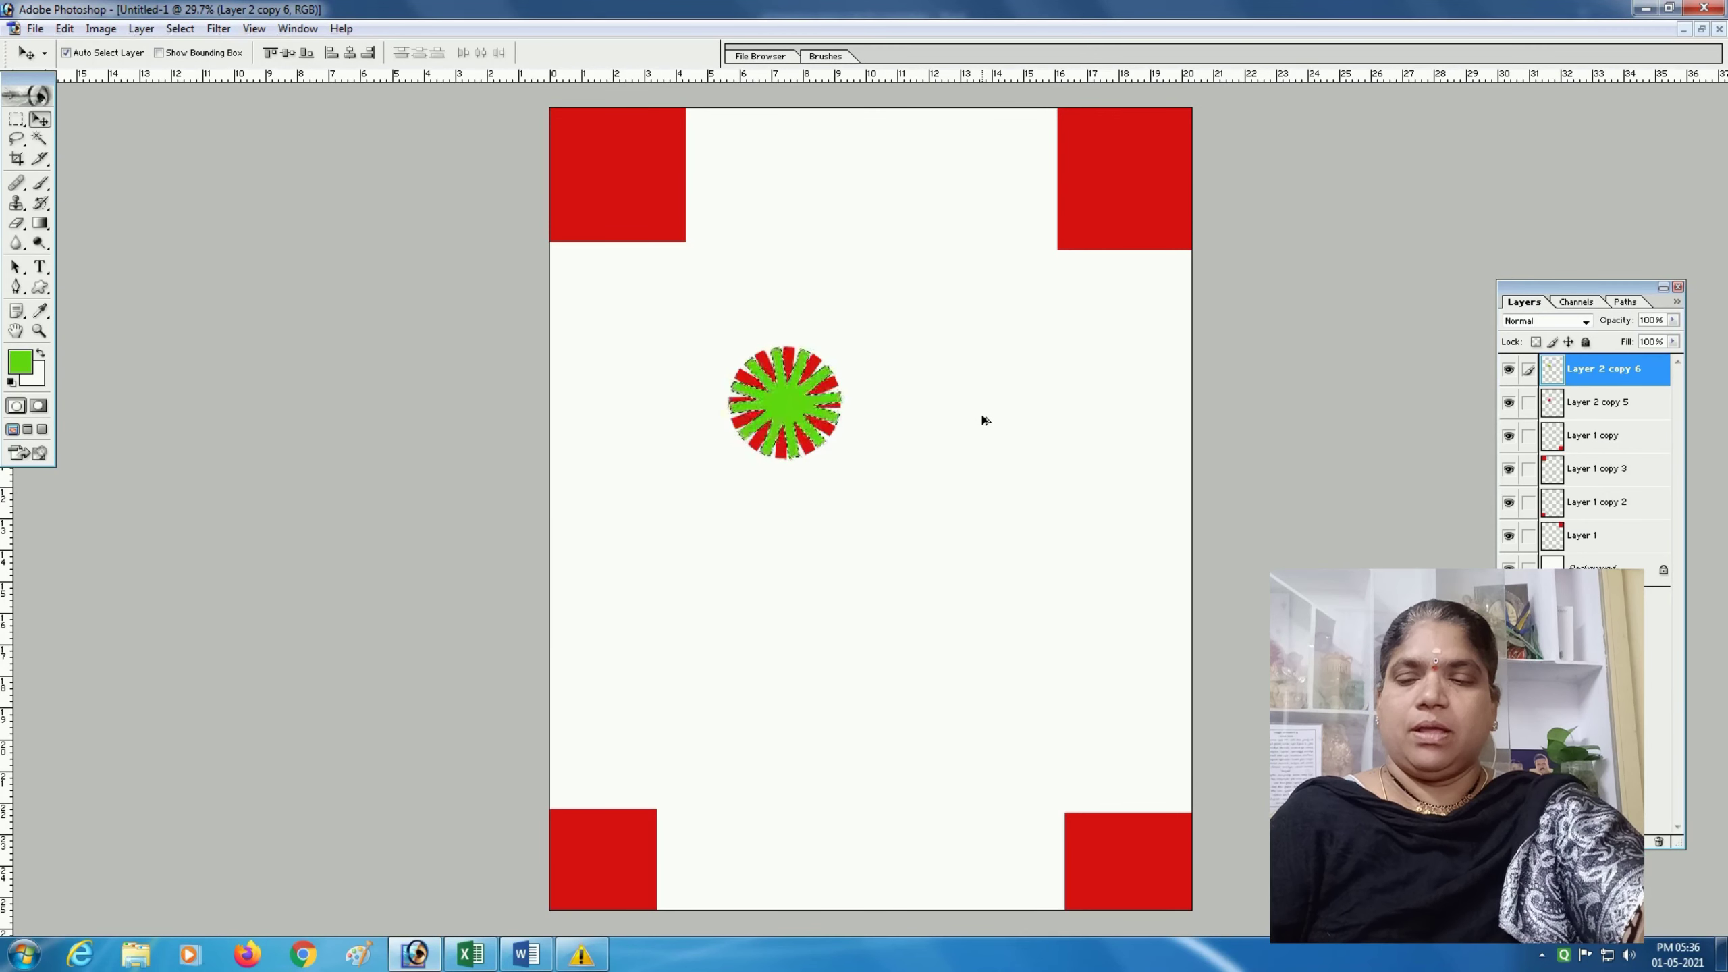
pyautogui.hotkey('ctrl', 'd')
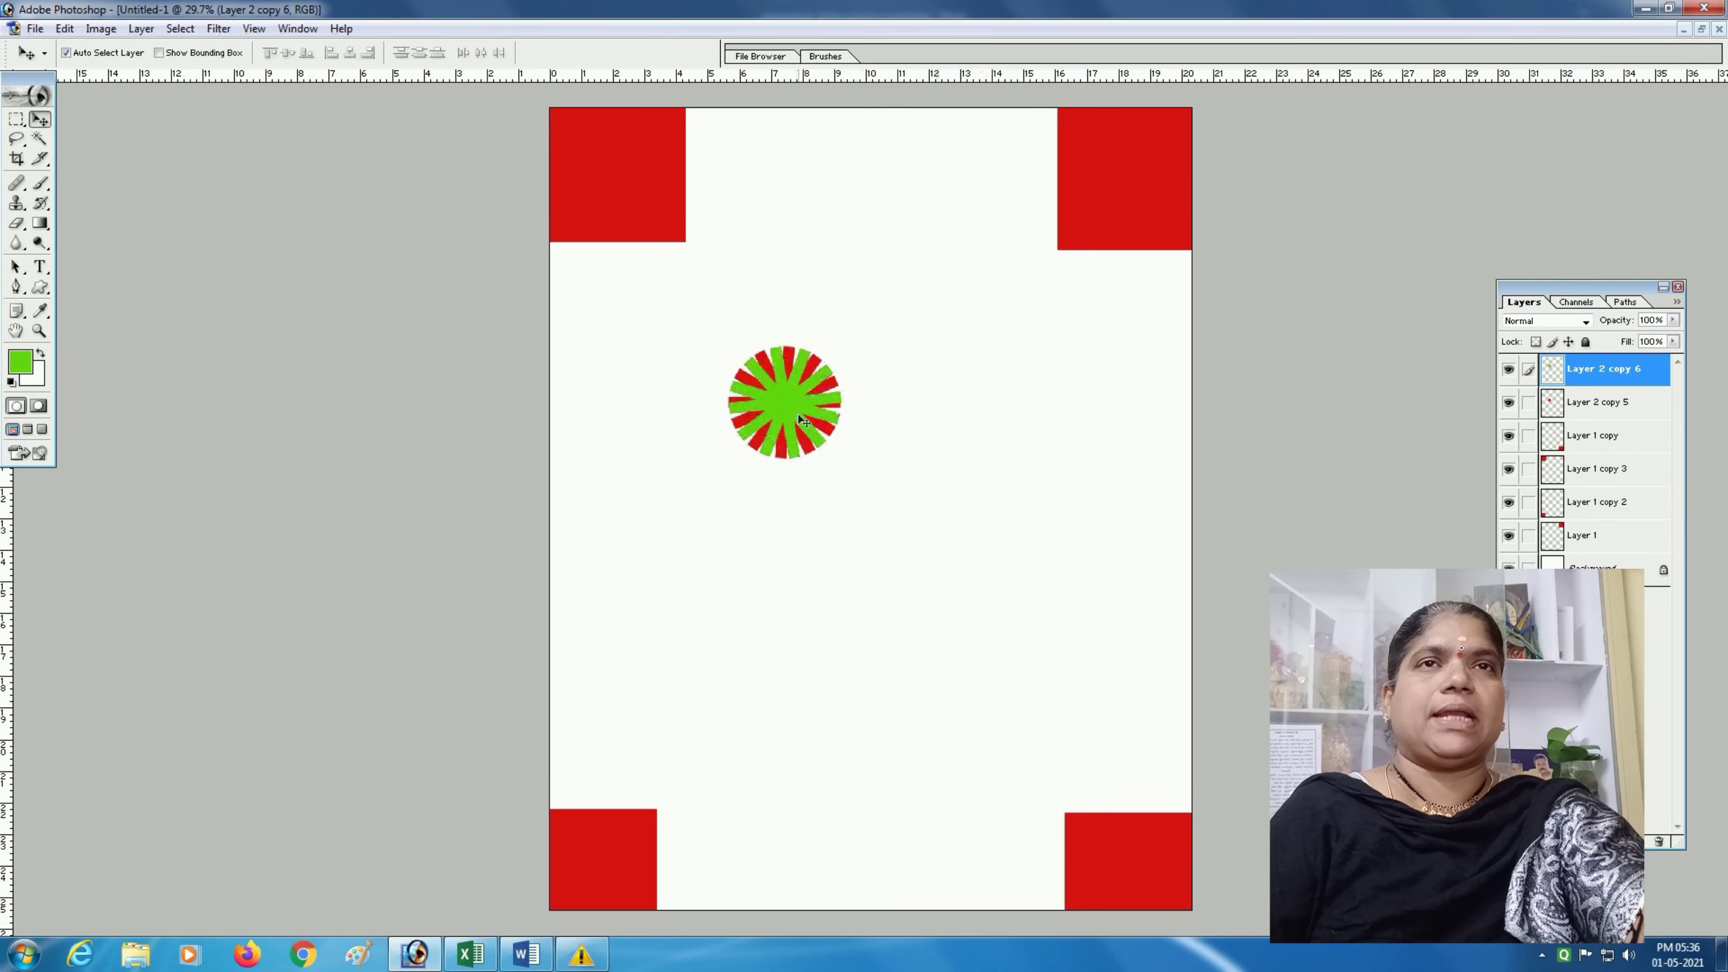
pyautogui.click(1529, 411)
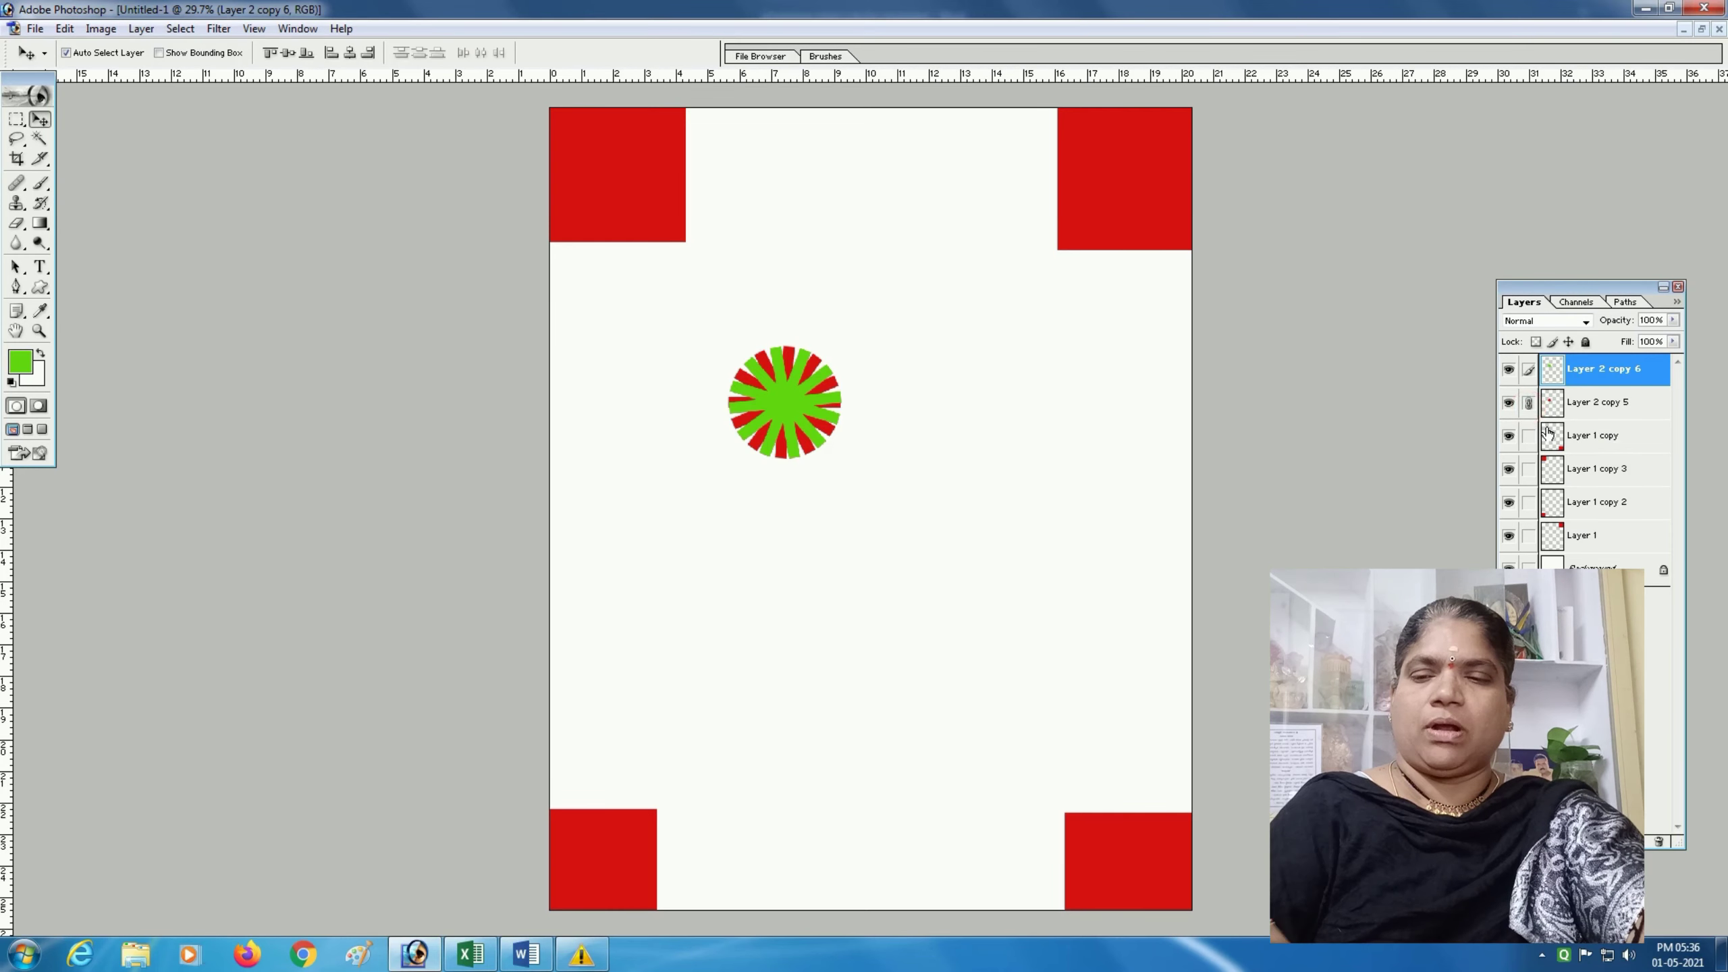
pyautogui.hotkey('ctrl', 'e')
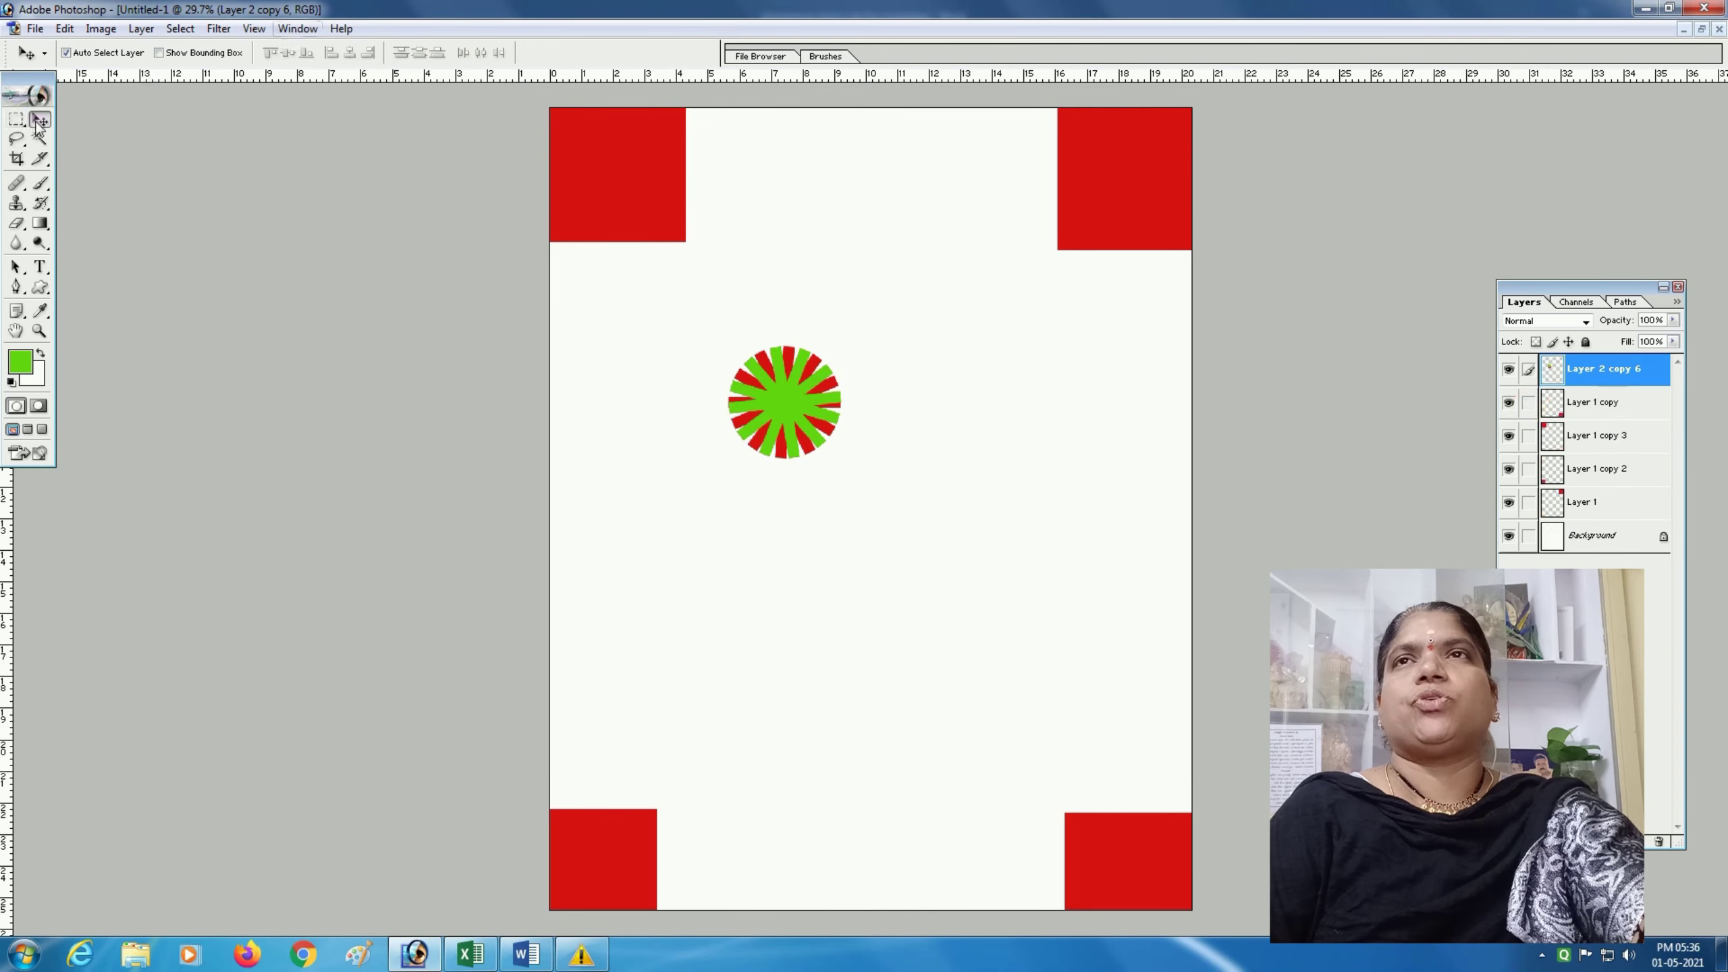
# Move the wheel onto the top-right square, then place copies at another corner and below-left of it
pyautogui.moveTo(830, 407)
pyautogui.mouseDown()
pyautogui.moveTo(856, 501)
pyautogui.moveTo(626, 177)
pyautogui.moveTo(1066, 287)
pyautogui.mouseUp()
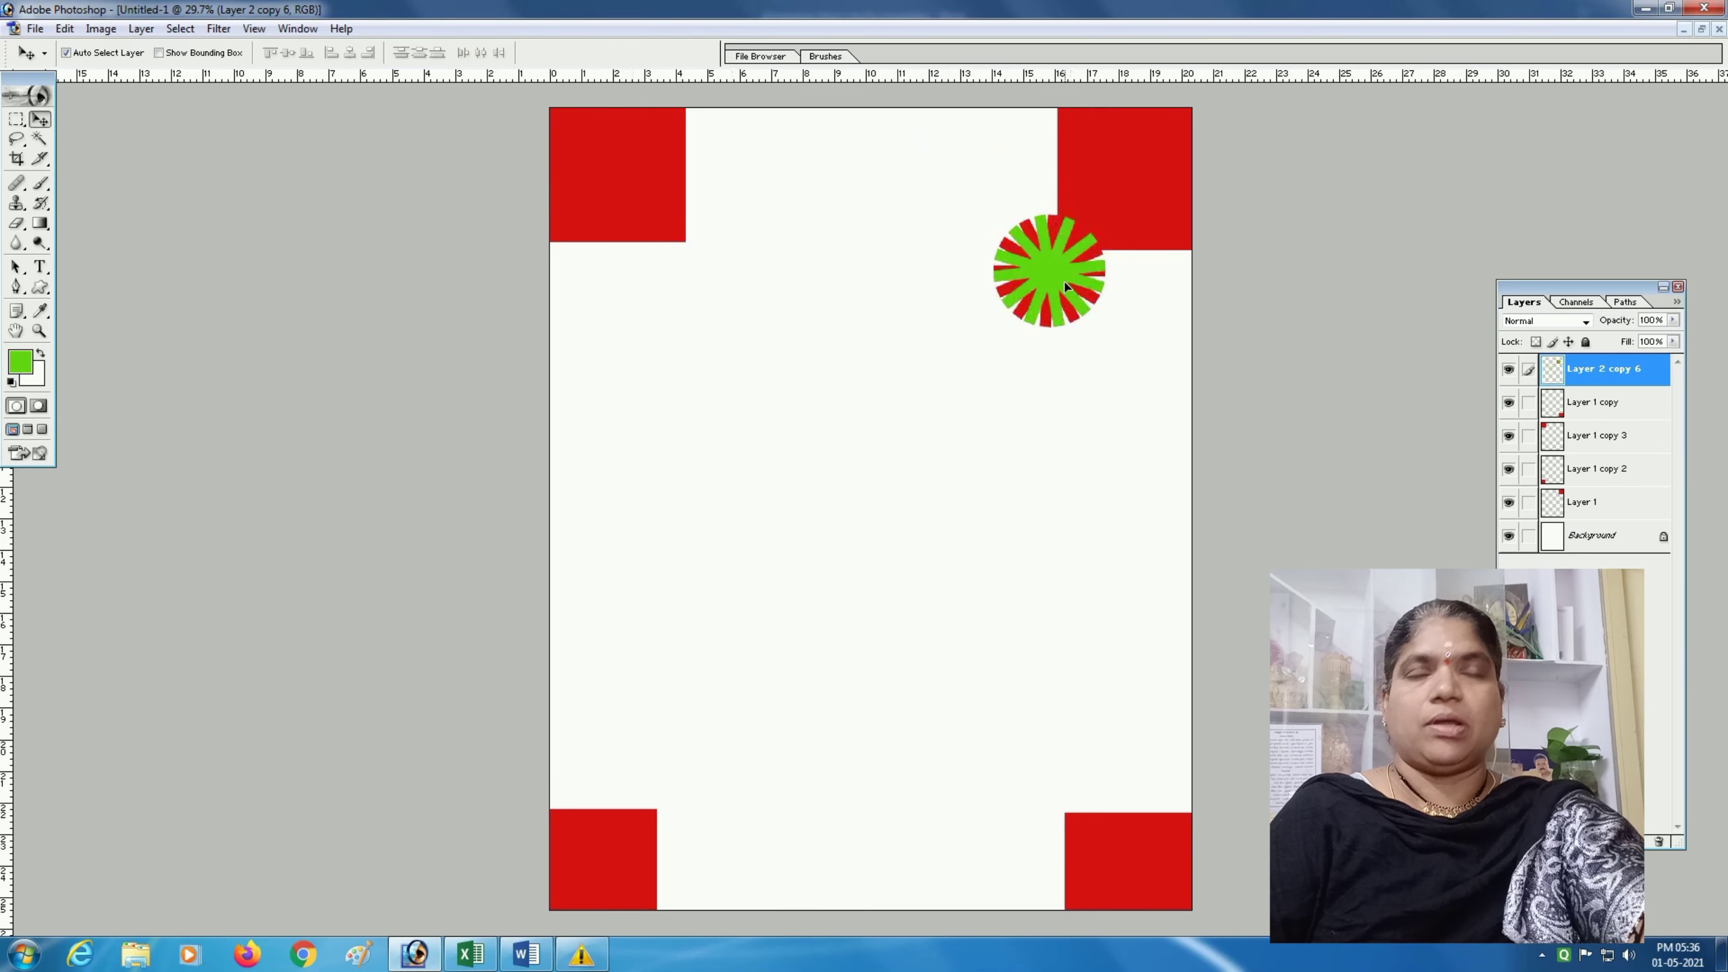
pyautogui.moveTo(1065, 286)
pyautogui.mouseDown()
pyautogui.moveTo(740, 288)
pyautogui.moveTo(692, 799)
pyautogui.moveTo(1046, 802)
pyautogui.mouseUp()
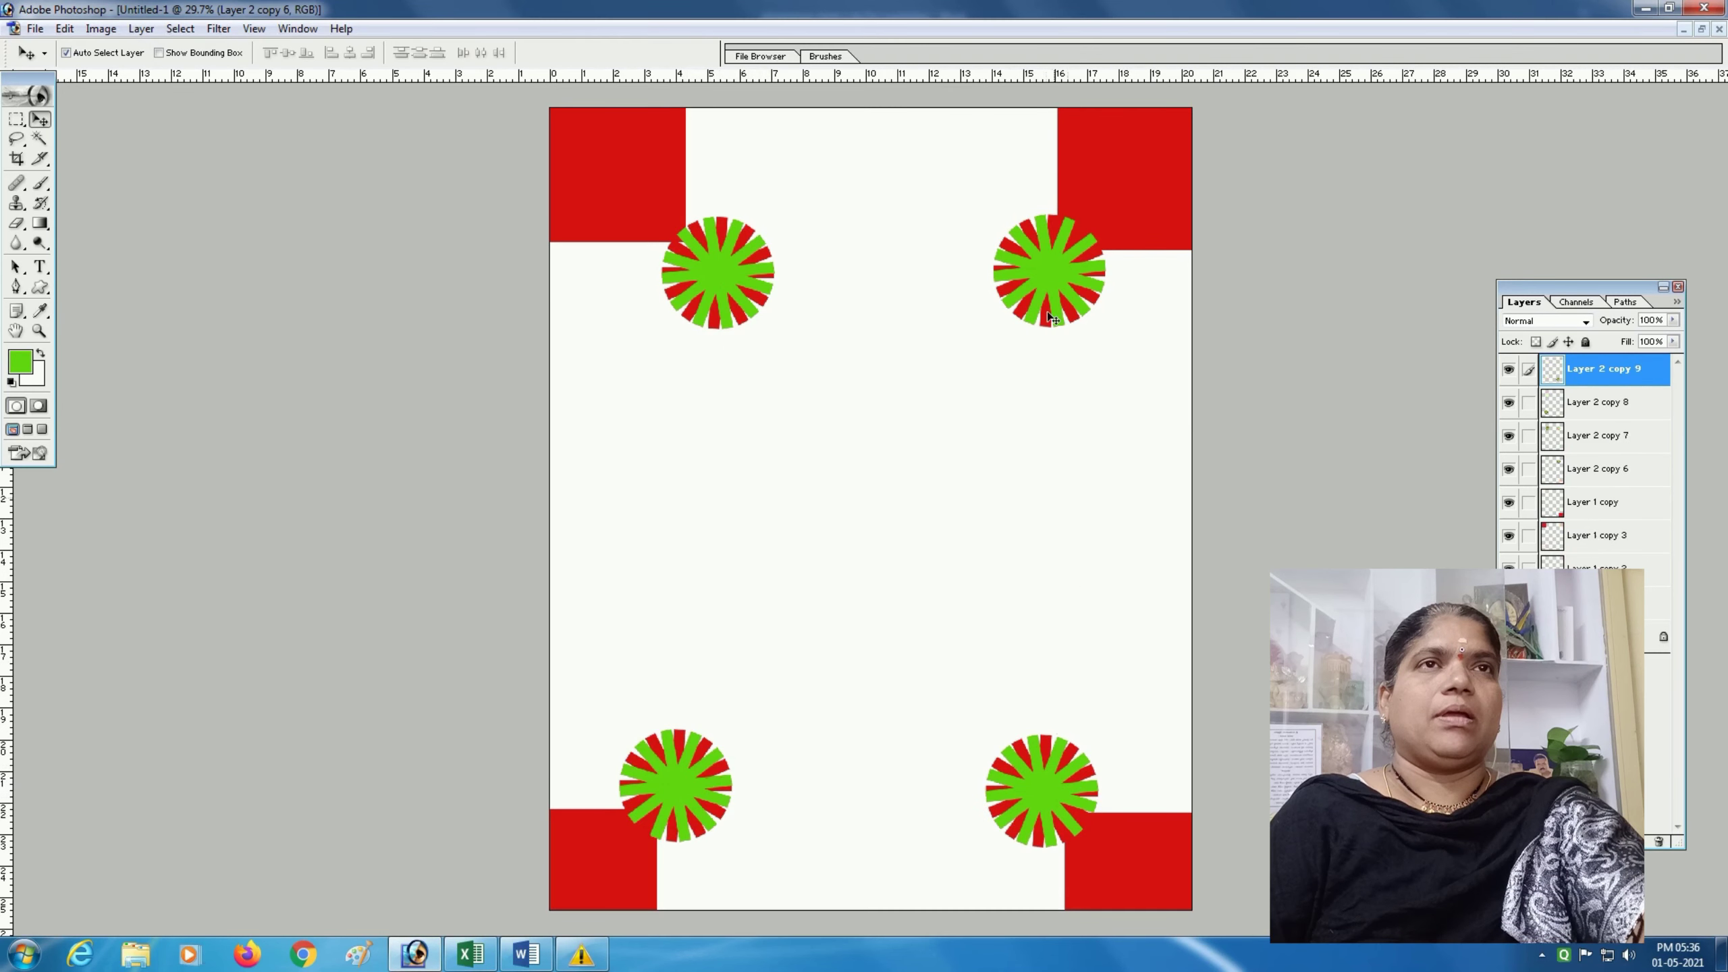
pyautogui.moveTo(1045, 290)
pyautogui.mouseDown()
pyautogui.moveTo(963, 374)
pyautogui.moveTo(861, 553)
pyautogui.moveTo(728, 722)
pyautogui.mouseUp()
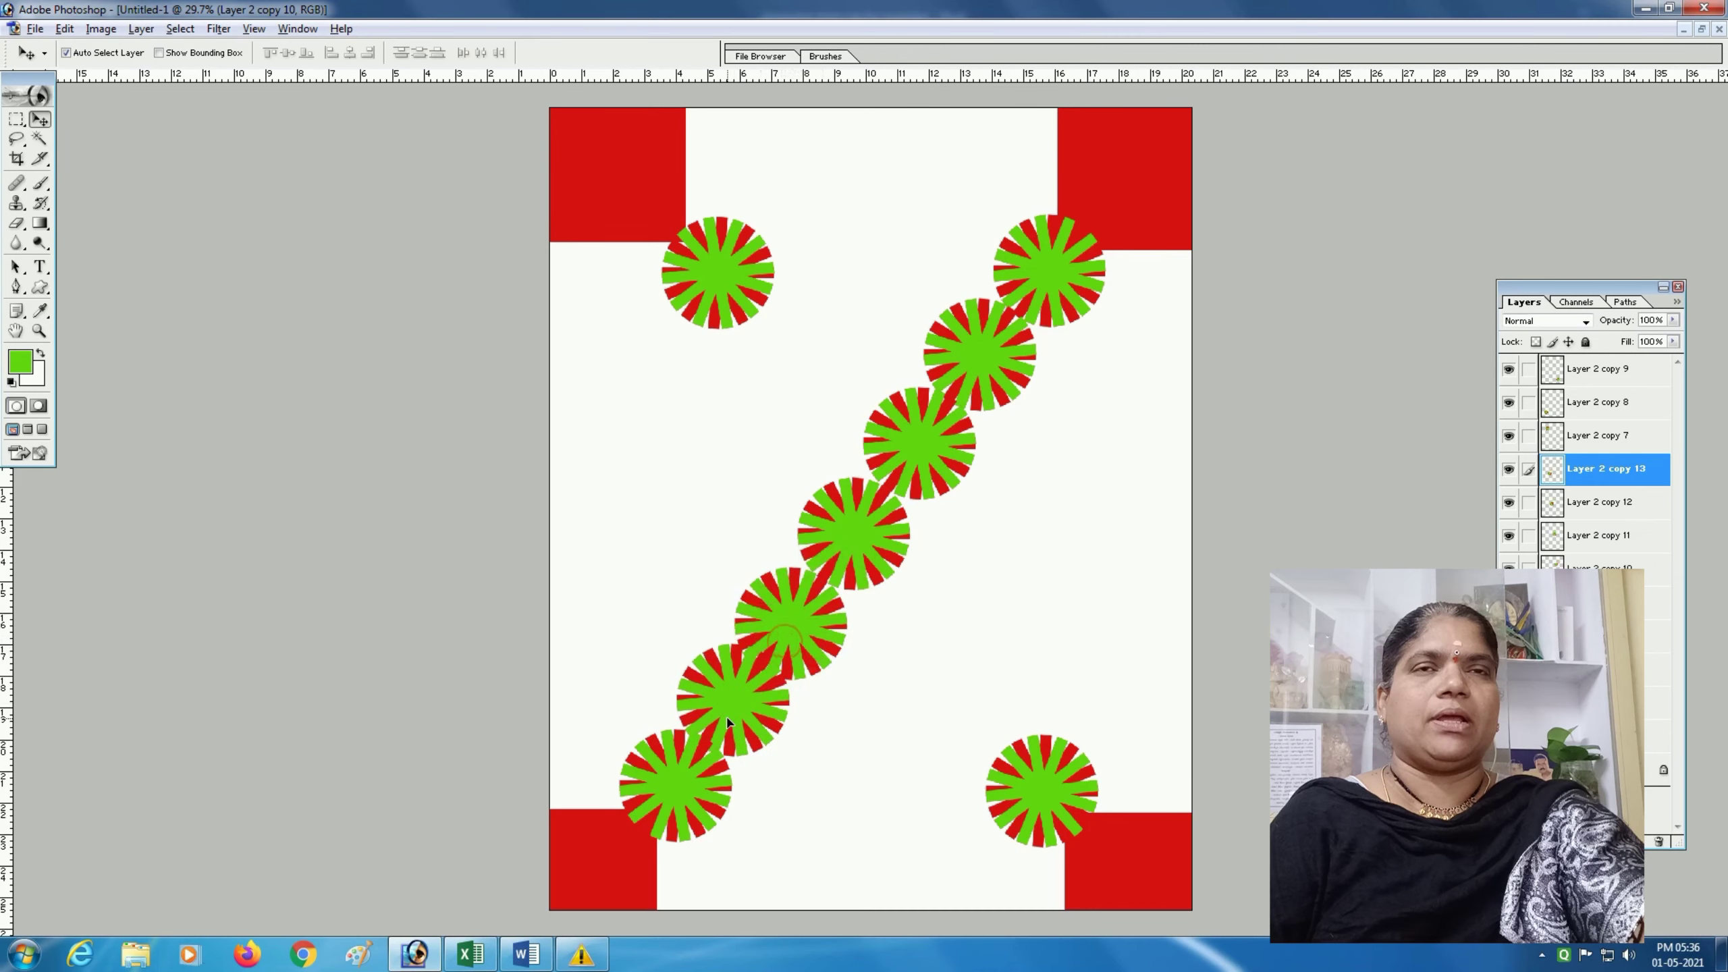
# Copy the top-left wheel down-right along the diagonal so the wheels cross in an X
pyautogui.click(747, 296)
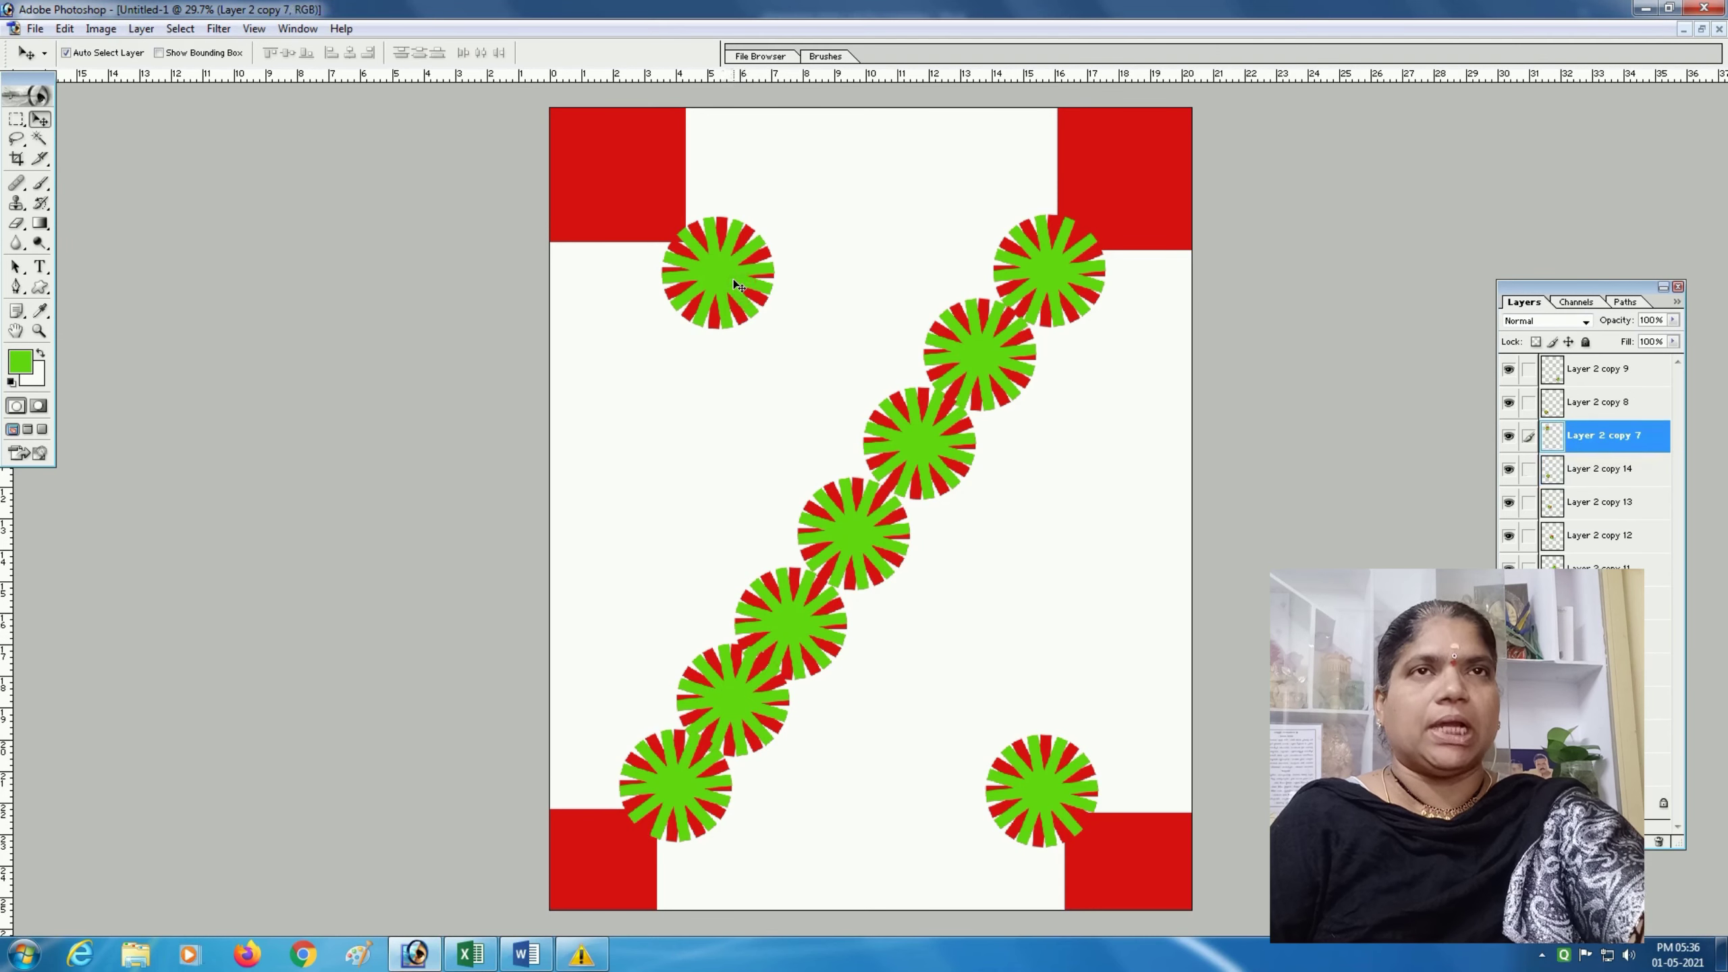
pyautogui.moveTo(730, 282); pyautogui.dragTo(1125, 781)
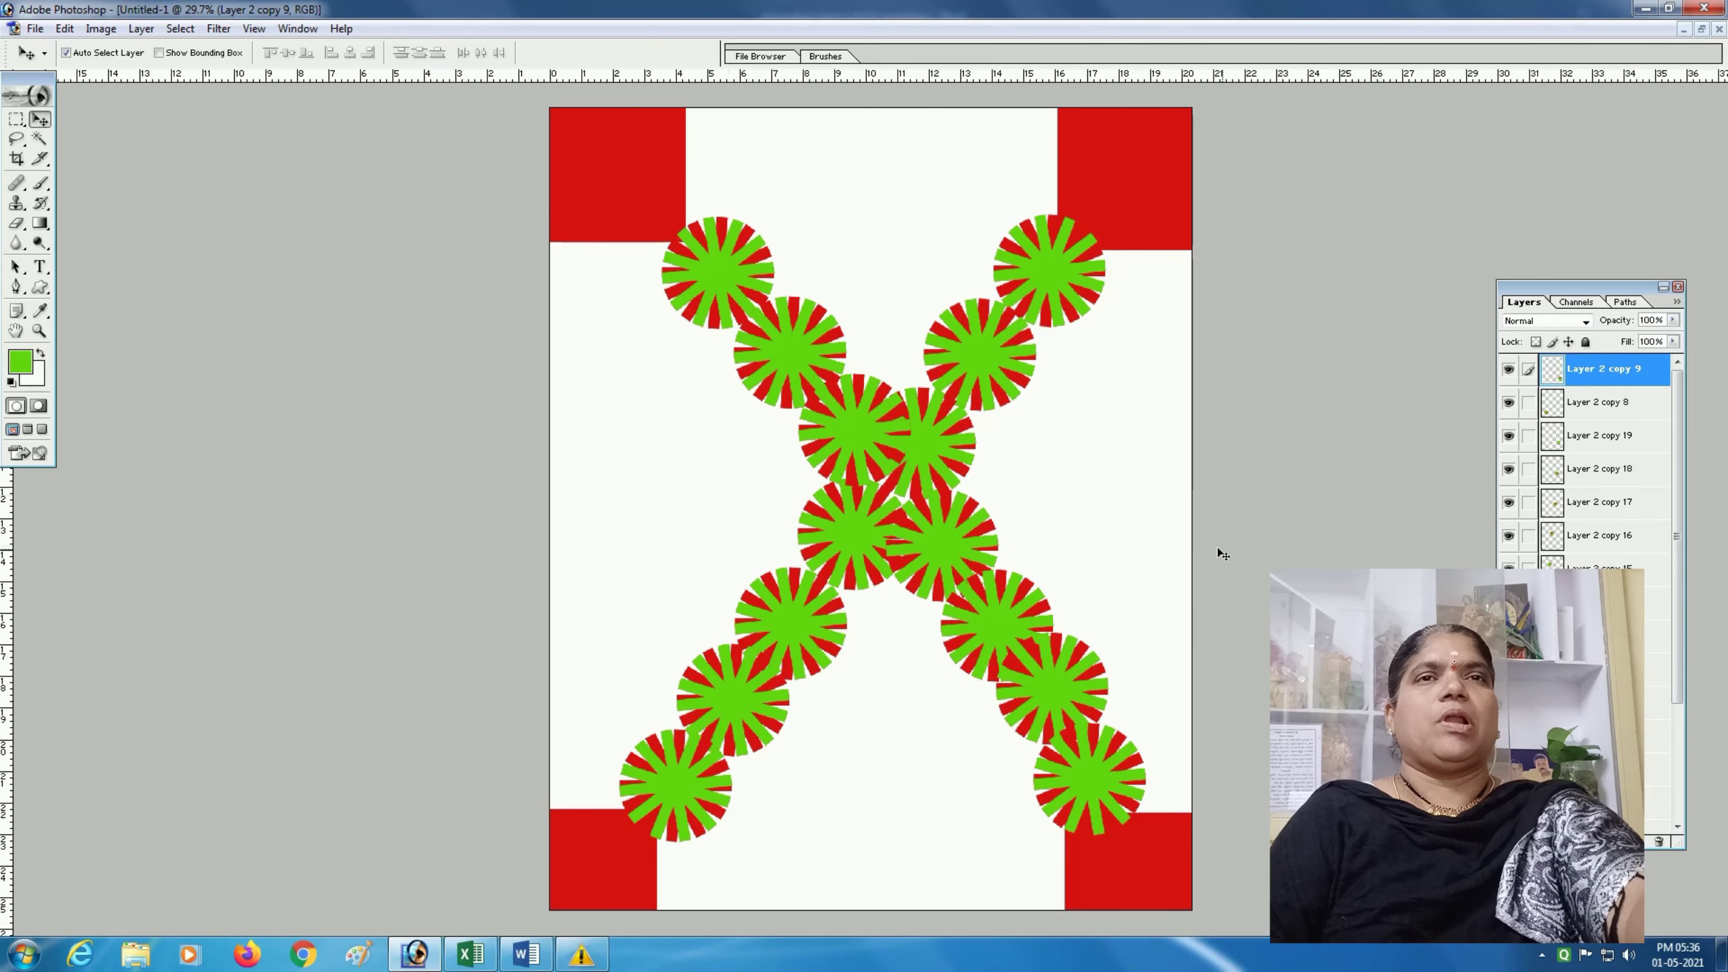
pyautogui.moveTo(675, 188); pyautogui.dragTo(613, 178)
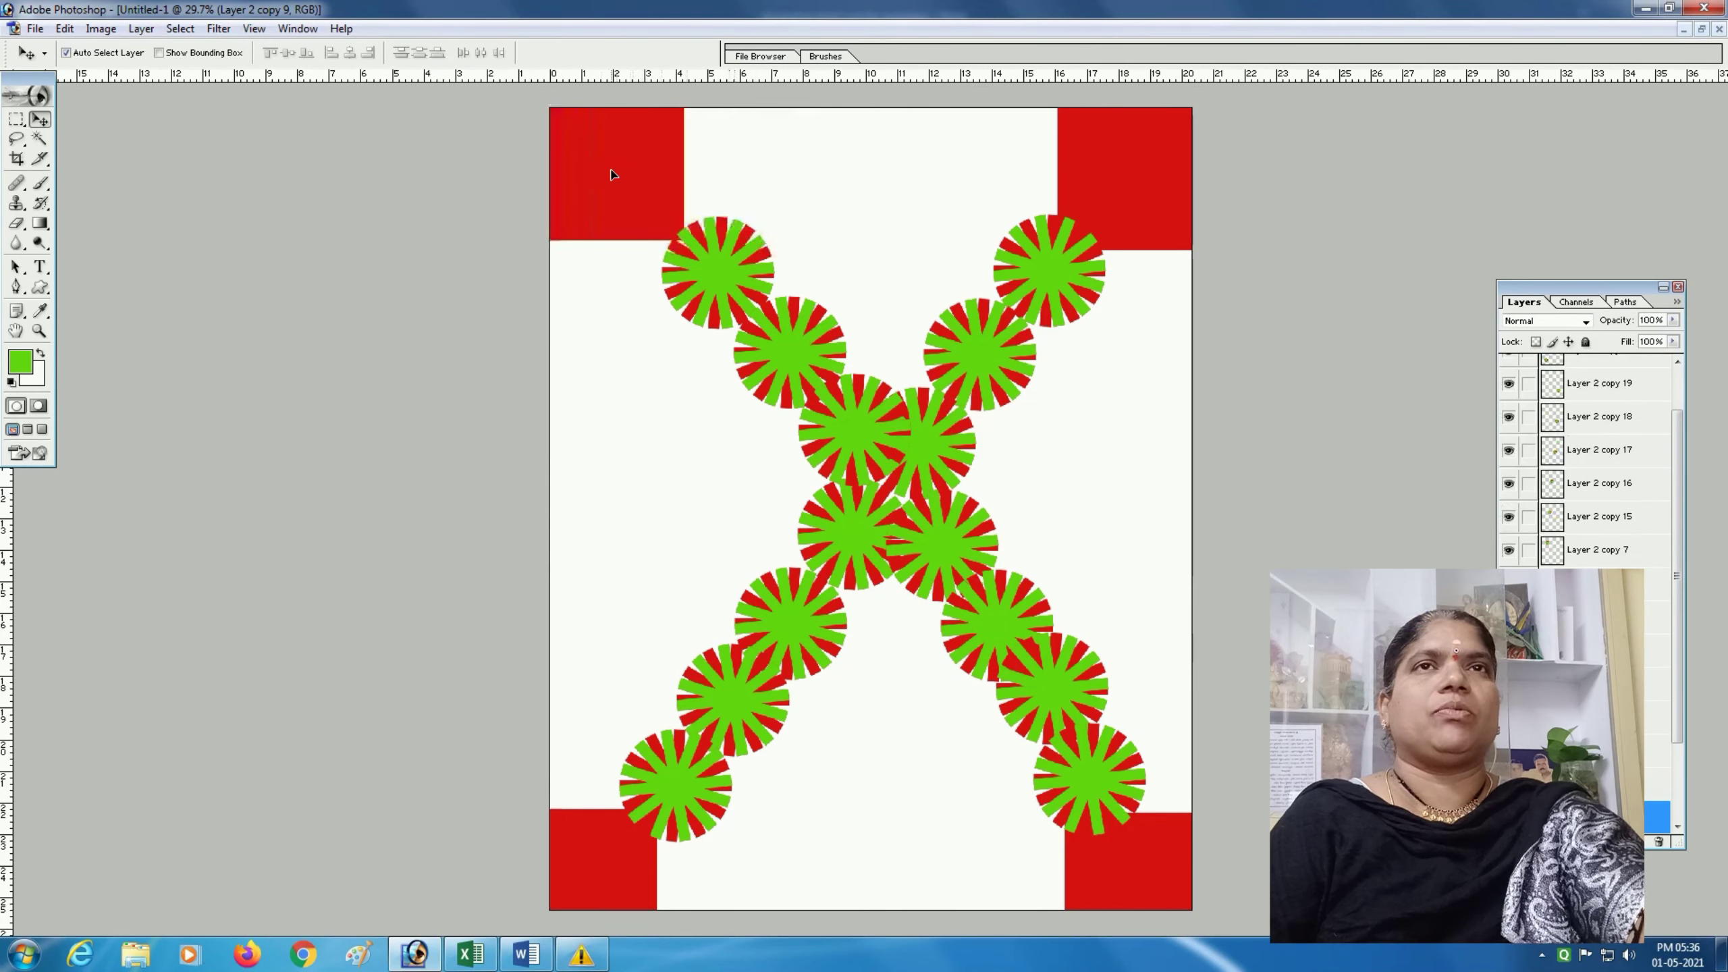